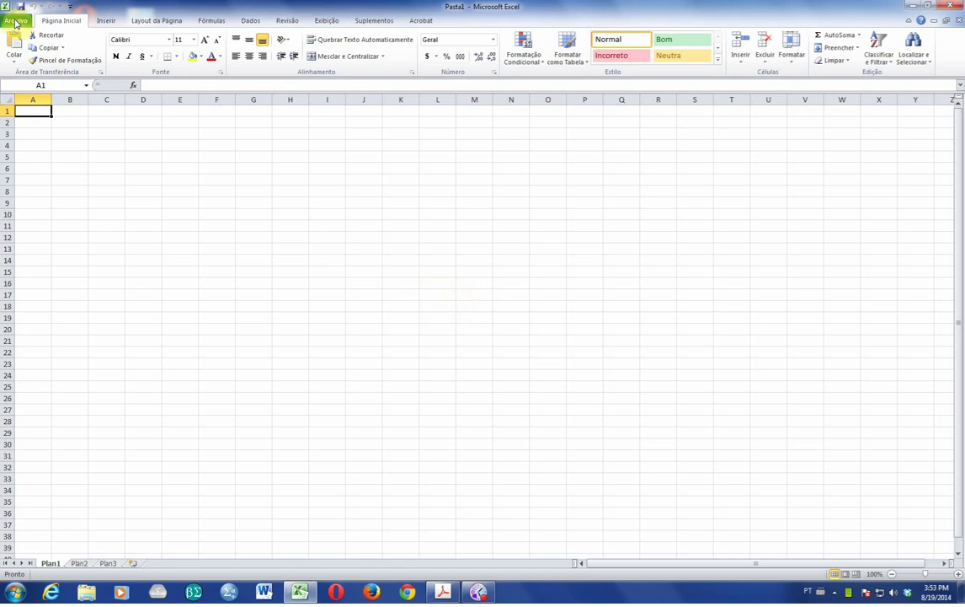
# Open the survey5 workbook from the Dropbox folder AULAS 2014 > BIOESTATISTICA PG MEDICINA
pyautogui.click(15, 22)
pyautogui.click(31, 86)
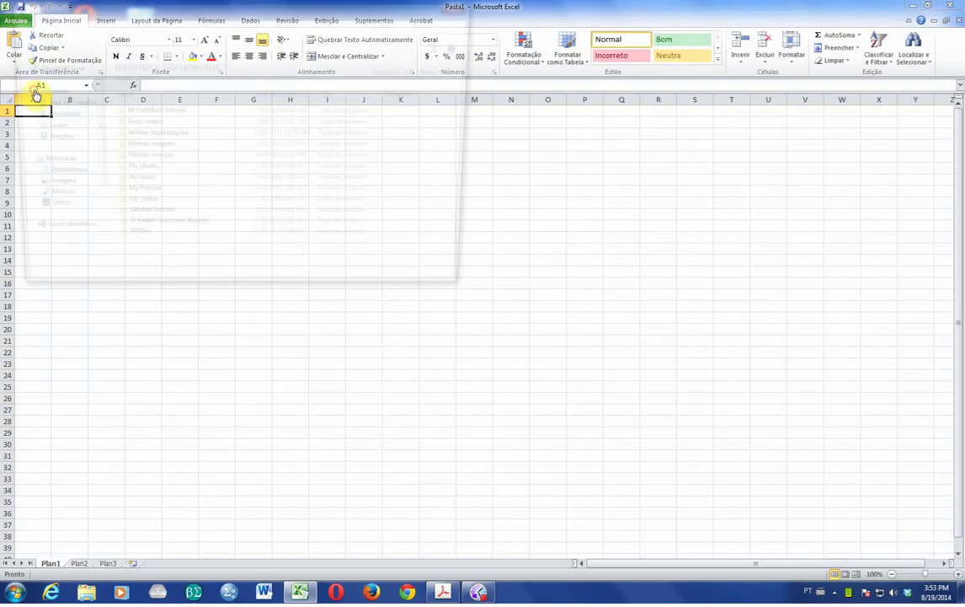
pyautogui.click(47, 140)
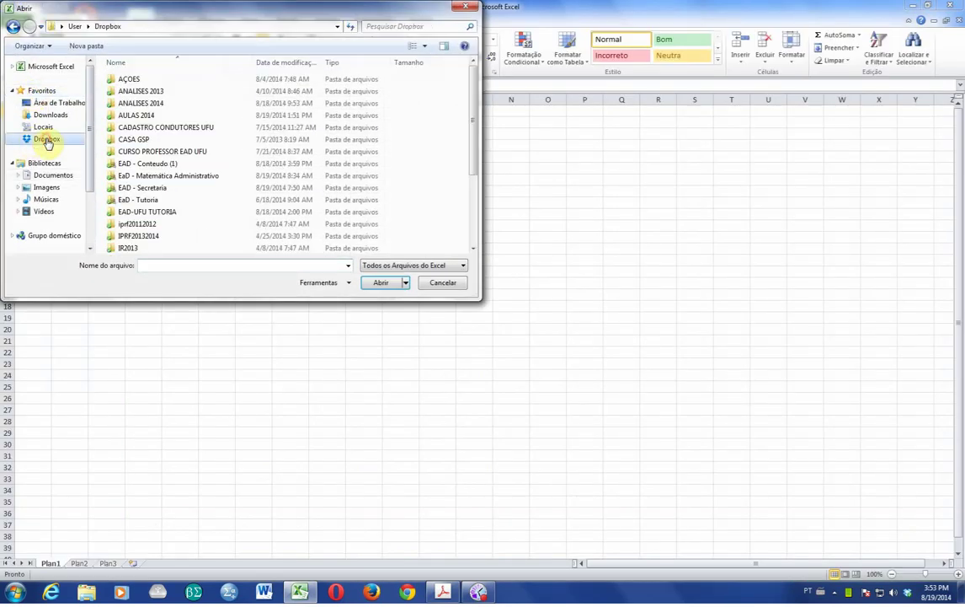
pyautogui.doubleClick(145, 117)
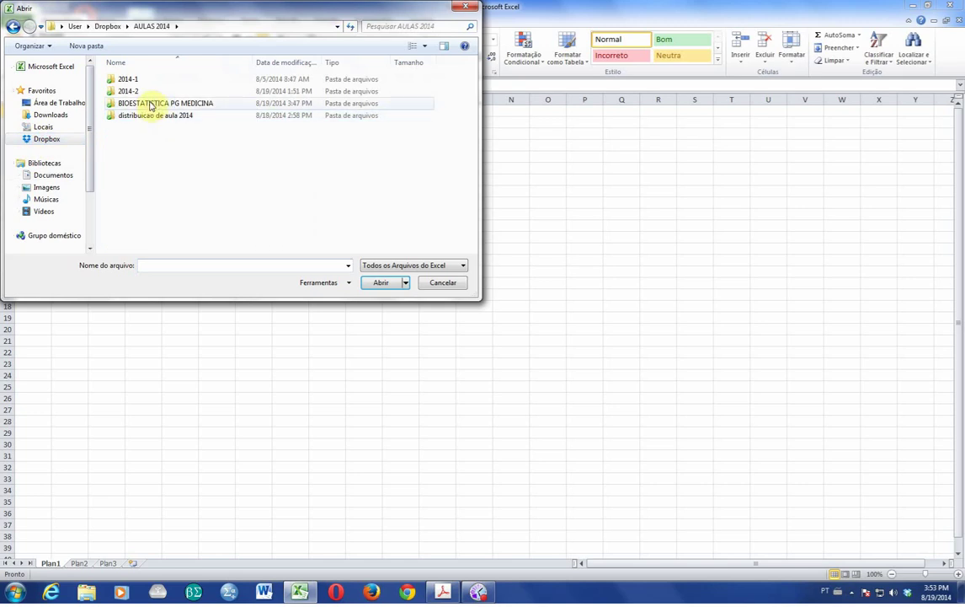
pyautogui.doubleClick(150, 104)
pyautogui.click(125, 93)
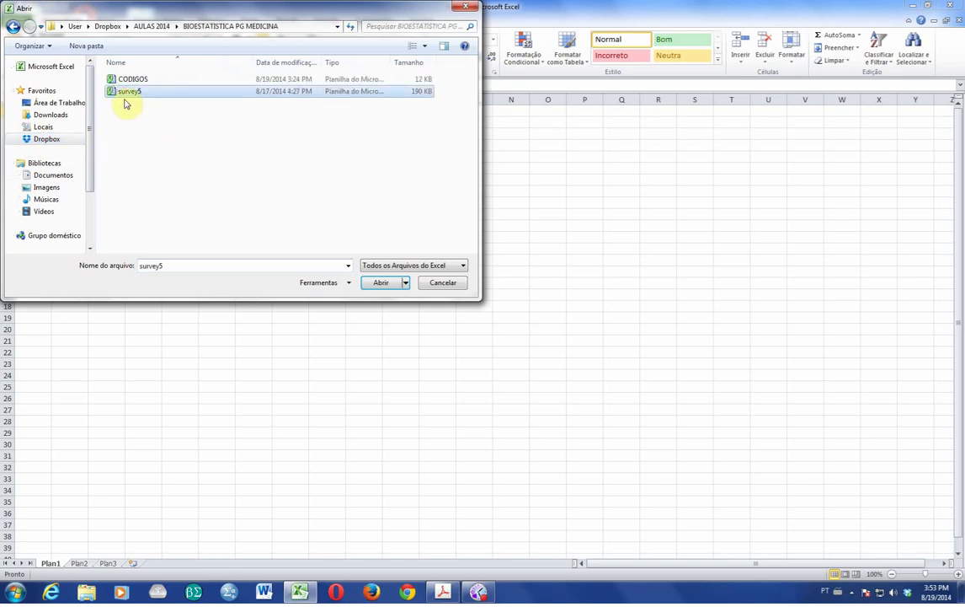
pyautogui.click(381, 283)
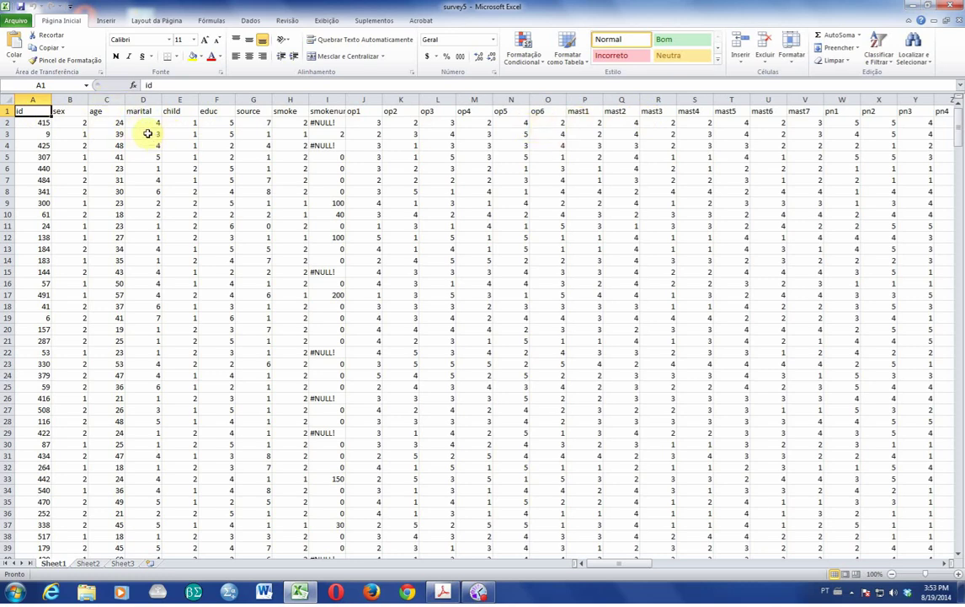
# Center the age column horizontally, and center all other cells of the sheet the same way
pyautogui.click(109, 100)
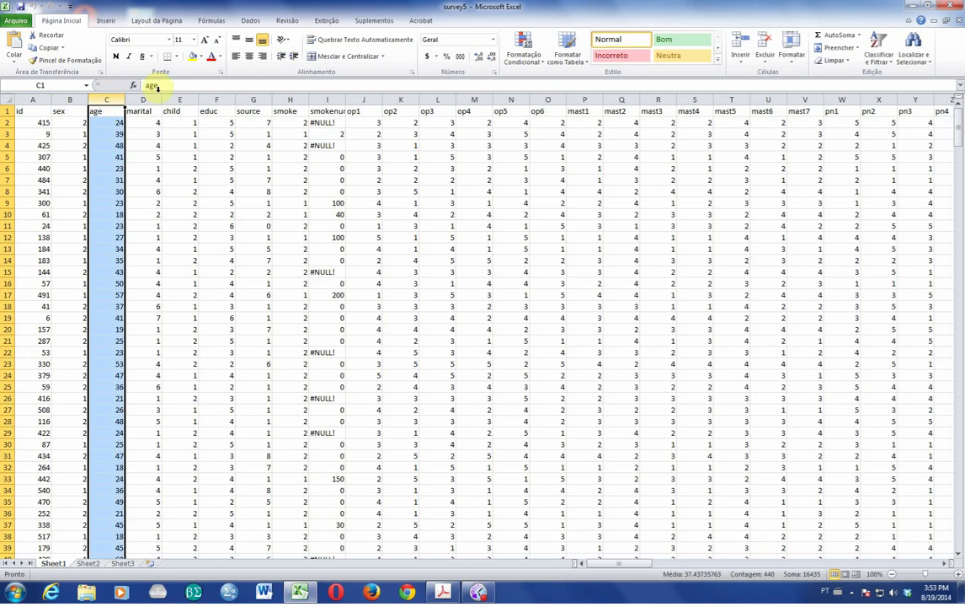
pyautogui.click(249, 57)
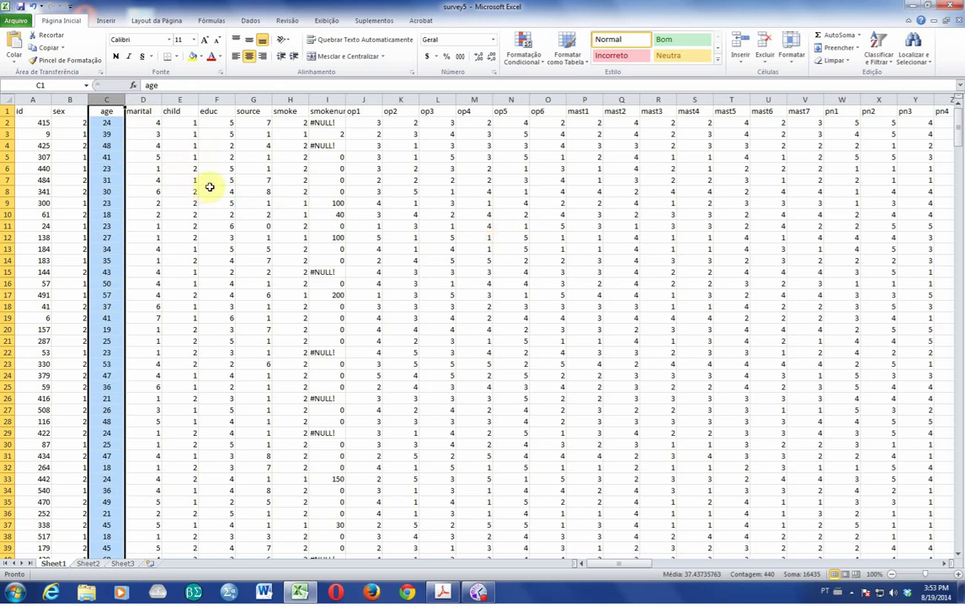
pyautogui.click(7, 100)
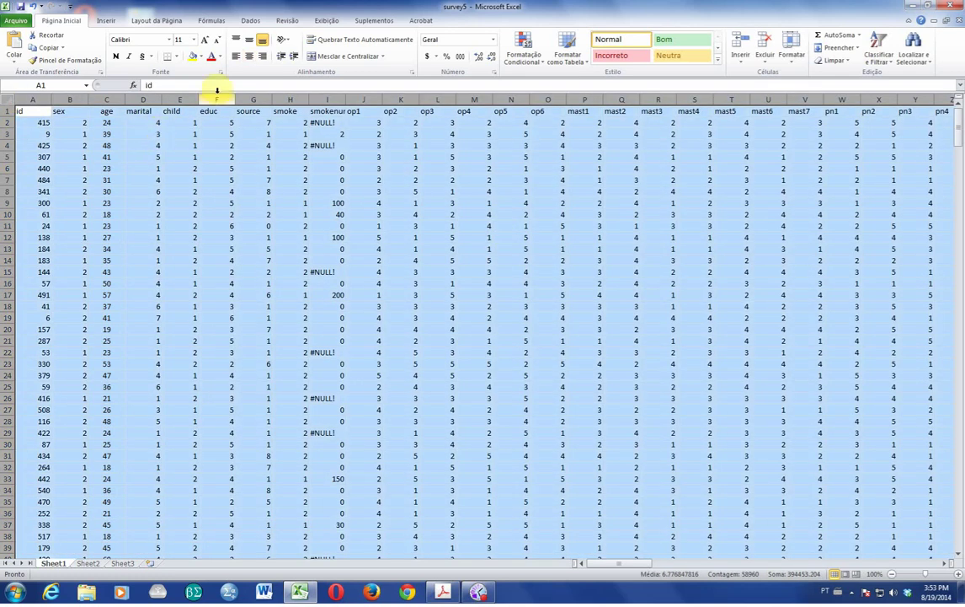
pyautogui.click(250, 56)
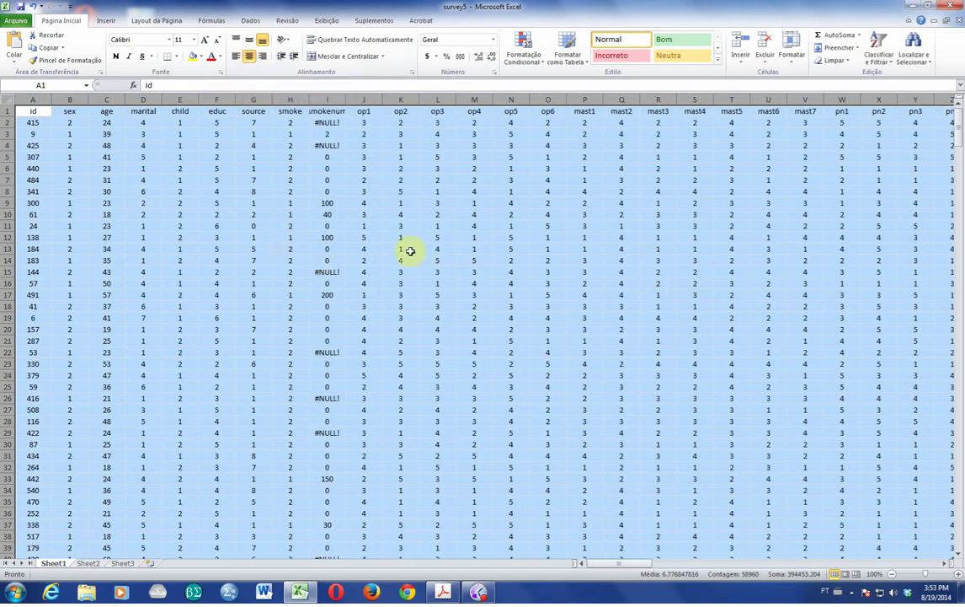
pyautogui.click(401, 226)
# Widen the smokenum column by hand so that its header fits, and trim the excess width
pyautogui.click(330, 112)
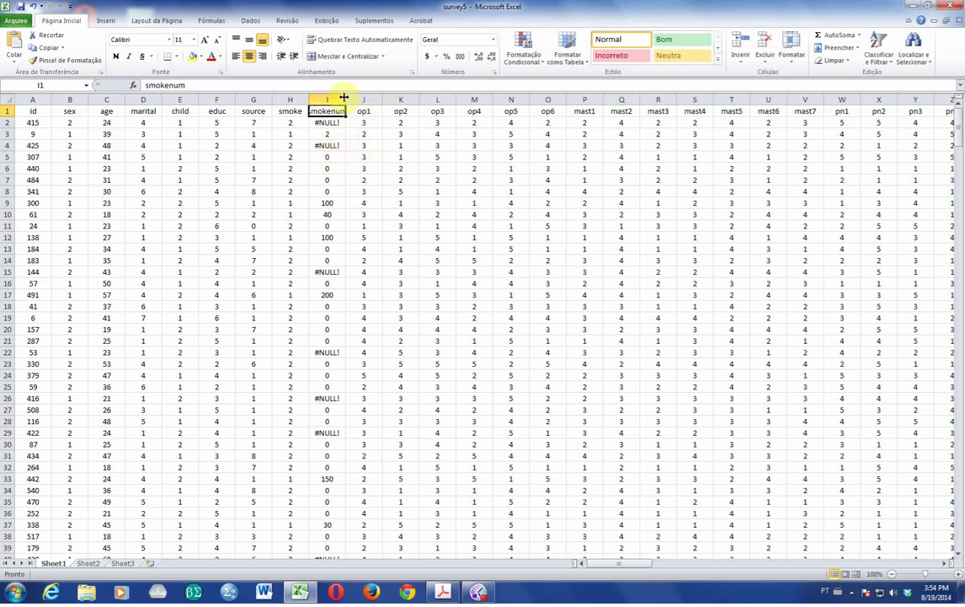
pyautogui.moveTo(346, 97); pyautogui.dragTo(366, 97)
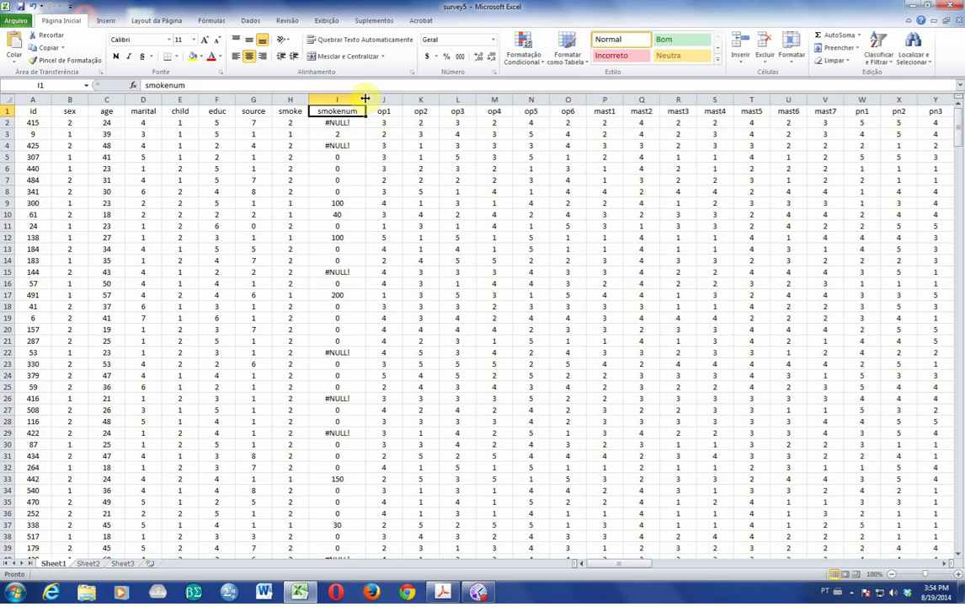
pyautogui.moveTo(364, 98); pyautogui.dragTo(353, 99)
pyautogui.click(442, 203)
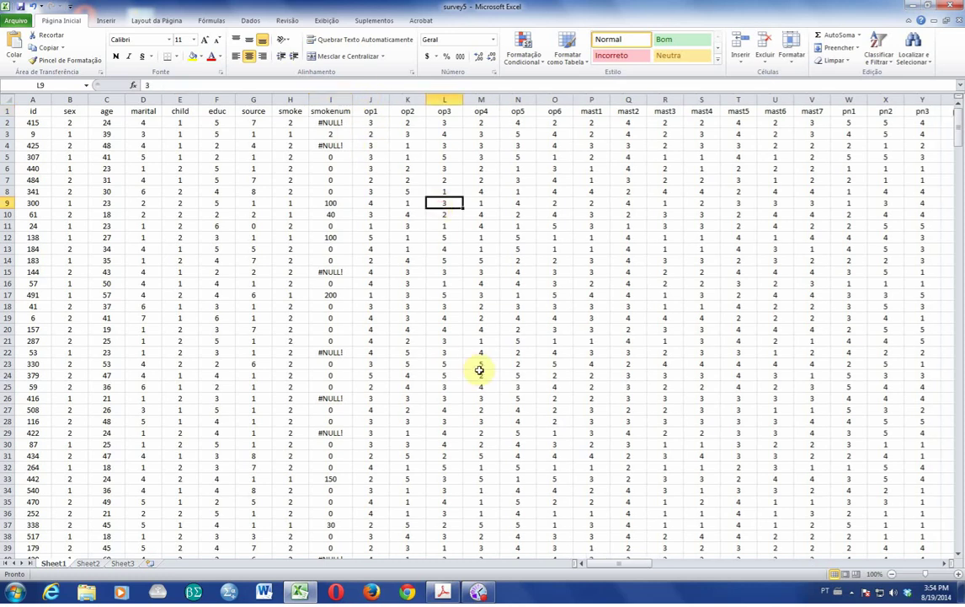
# Autofit the width of every column to its contents and widen the id, sex and age columns a little
pyautogui.click(5, 100)
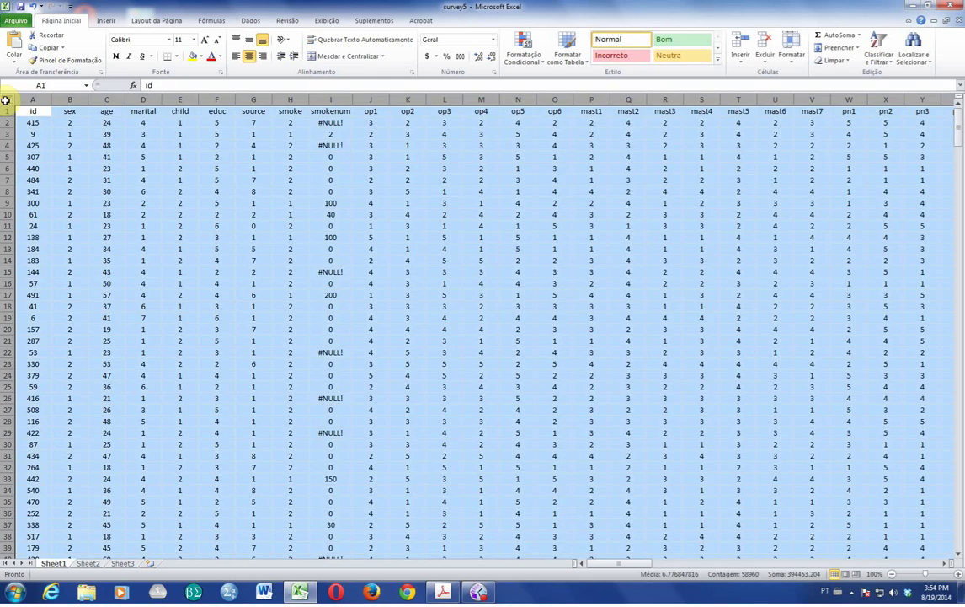
pyautogui.doubleClick(87, 98)
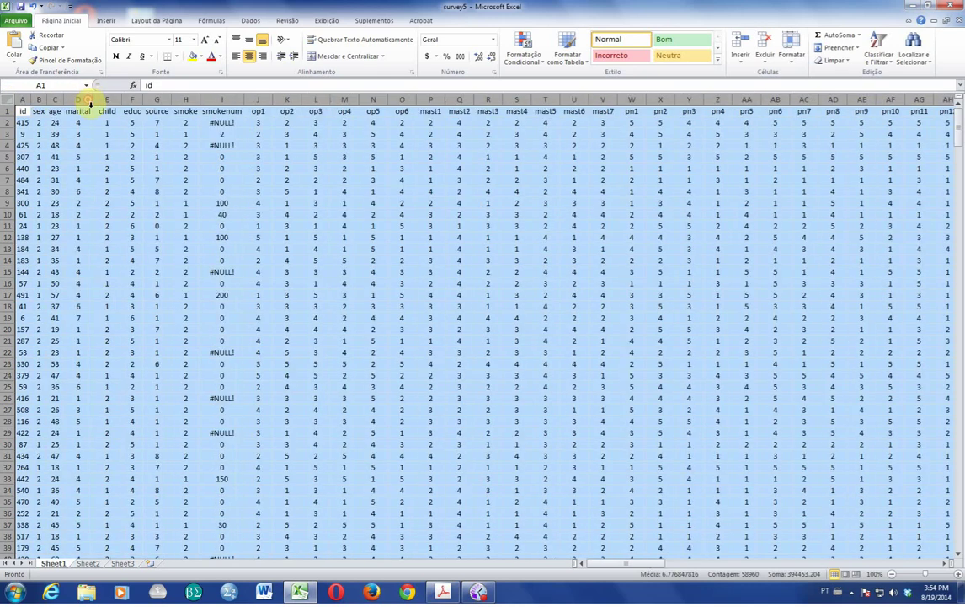
pyautogui.click(341, 181)
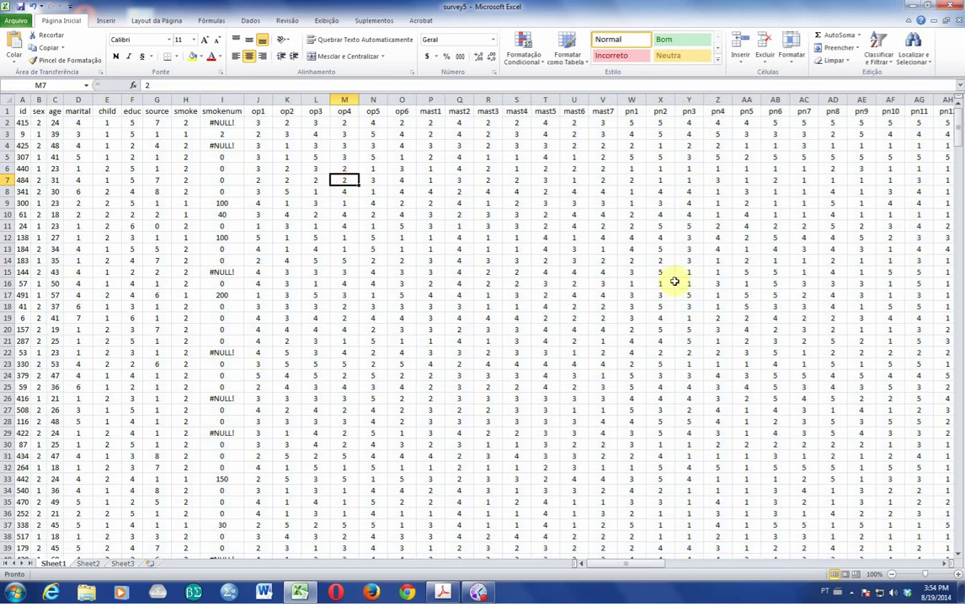
pyautogui.moveTo(644, 566)
pyautogui.mouseDown()
pyautogui.moveTo(931, 568)
pyautogui.moveTo(905, 557)
pyautogui.moveTo(645, 565)
pyautogui.mouseUp()
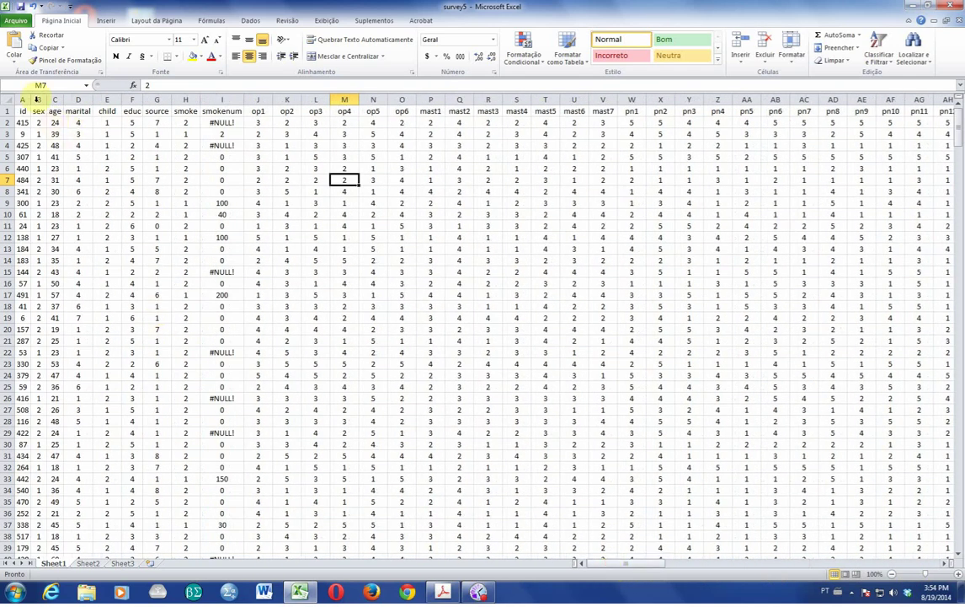
pyautogui.moveTo(29, 97); pyautogui.dragTo(99, 99)
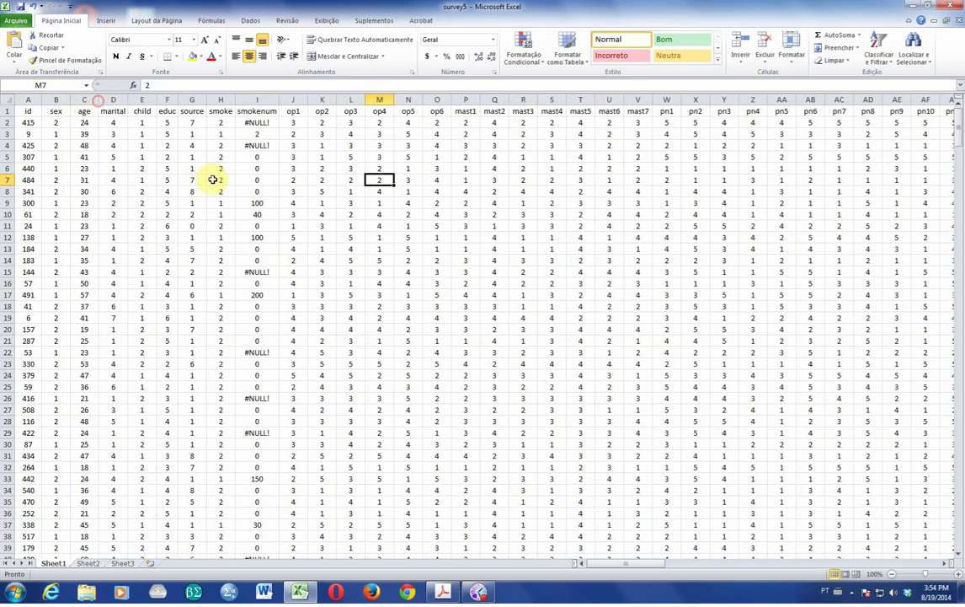
pyautogui.click(214, 179)
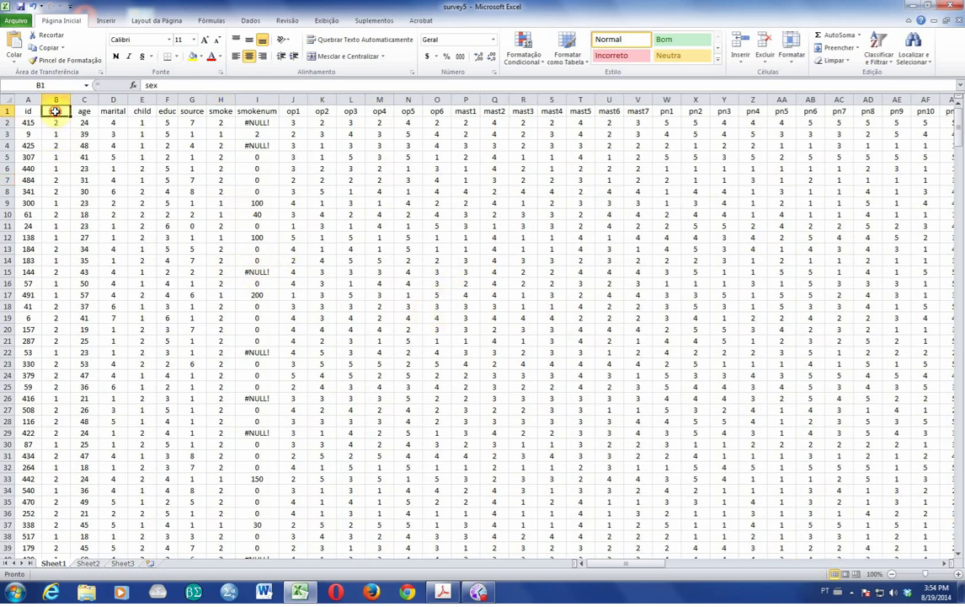
# Review the variable names in the header row from age to op1, and a coded answer in the source column
pyautogui.click(84, 110)
pyautogui.click(113, 110)
pyautogui.click(140, 110)
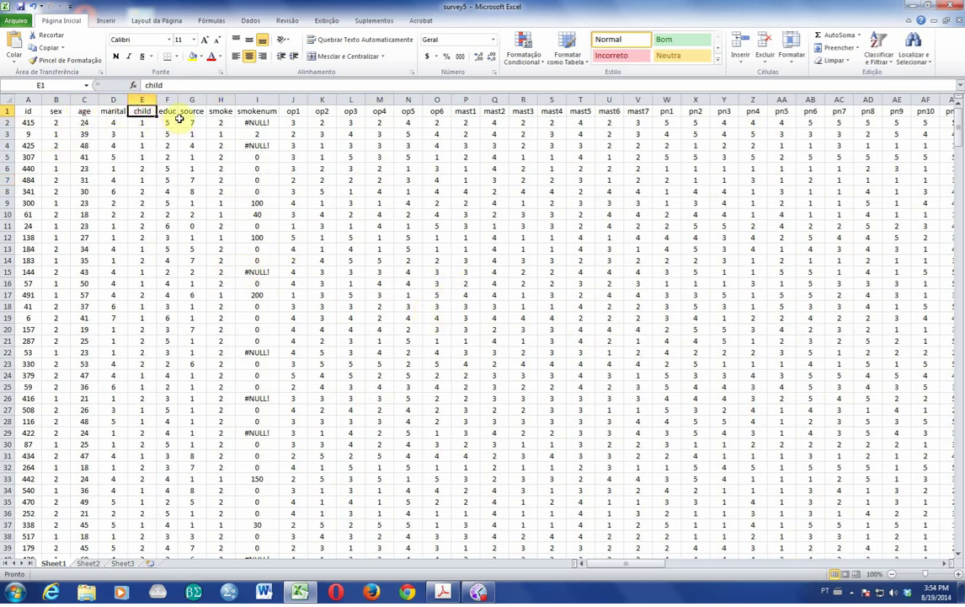
pyautogui.click(167, 111)
pyautogui.click(192, 110)
pyautogui.click(220, 111)
pyautogui.click(253, 112)
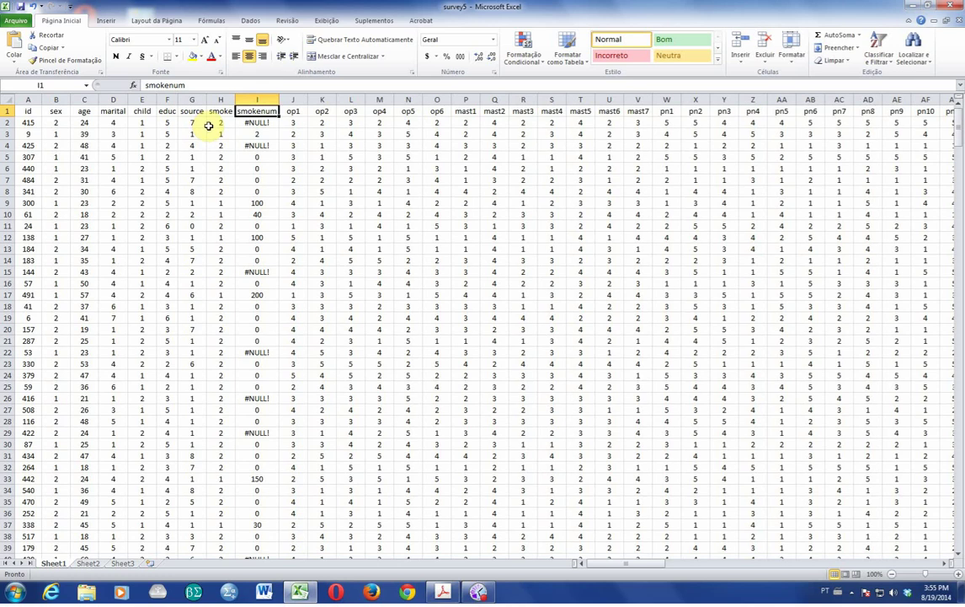
pyautogui.click(84, 111)
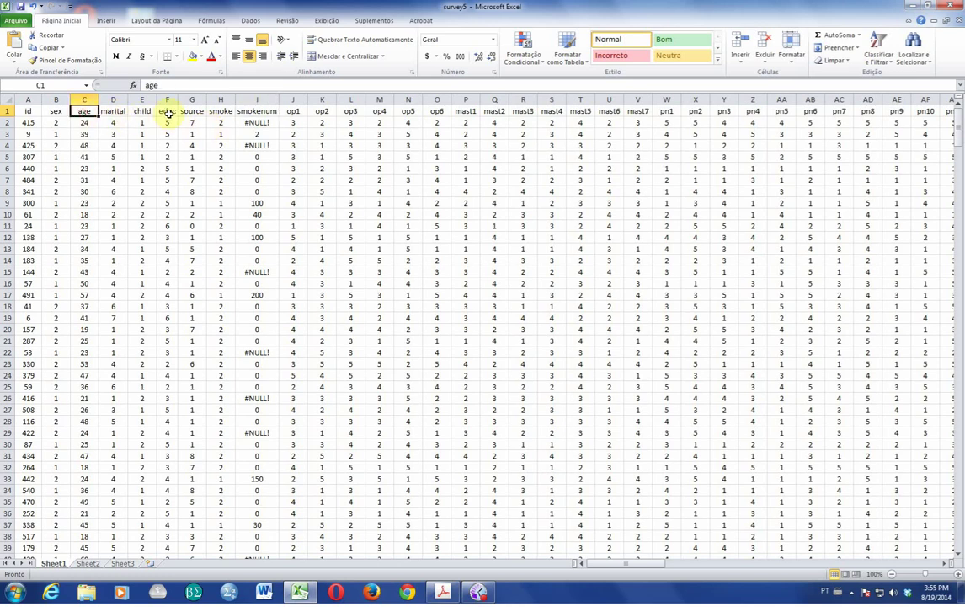
pyautogui.click(114, 110)
pyautogui.click(150, 112)
pyautogui.click(161, 112)
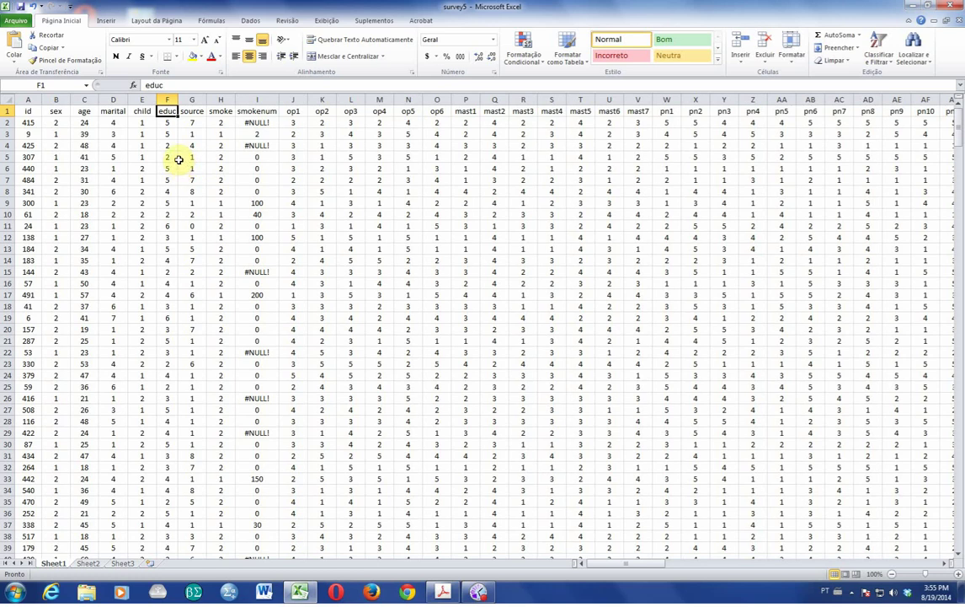
pyautogui.click(291, 110)
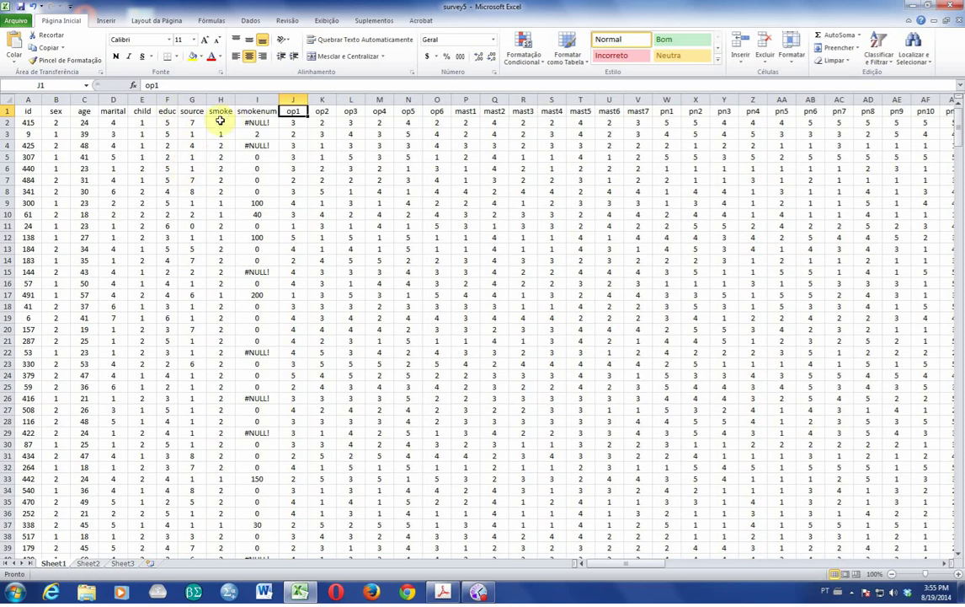
pyautogui.click(189, 134)
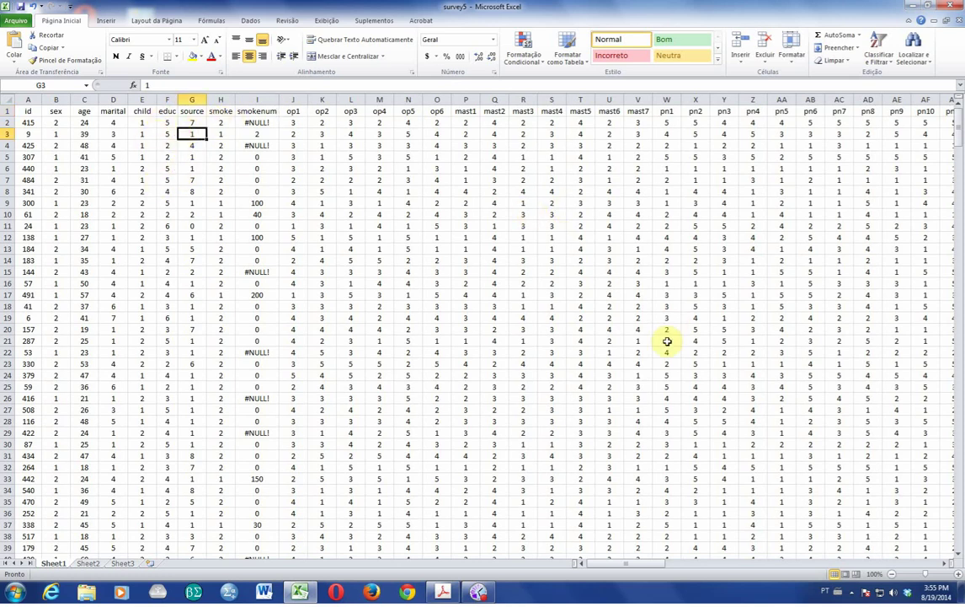
# Examine the #NULL! entries in the smokenum column and look for more of them in the lower data rows
pyautogui.click(261, 122)
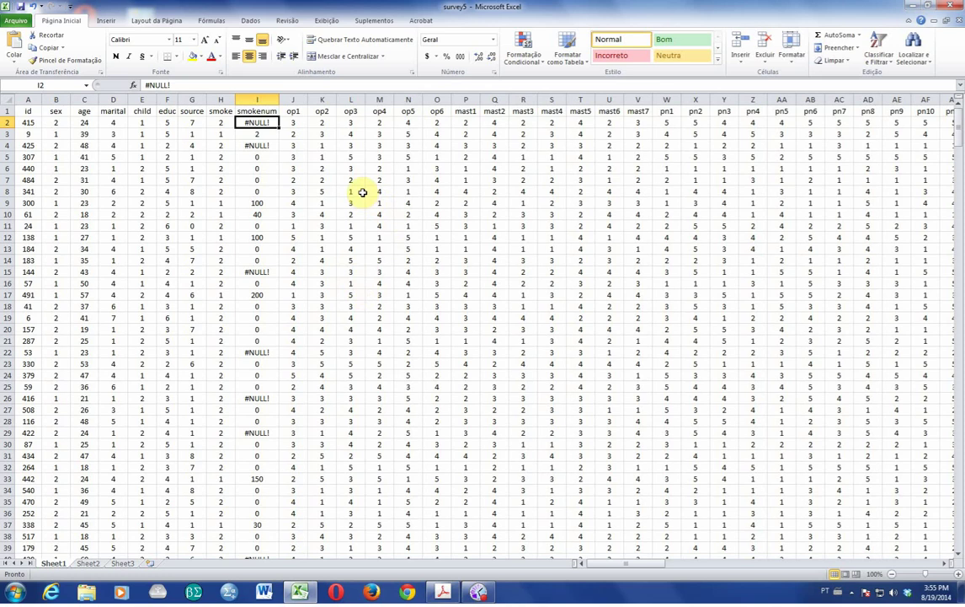
pyautogui.click(268, 144)
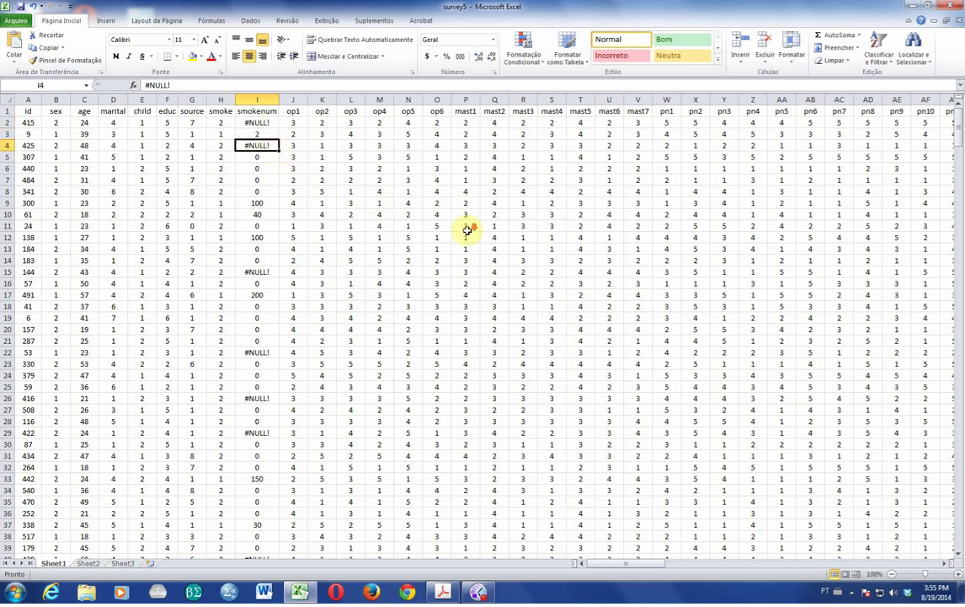
pyautogui.scroll(-20, 467, 230)
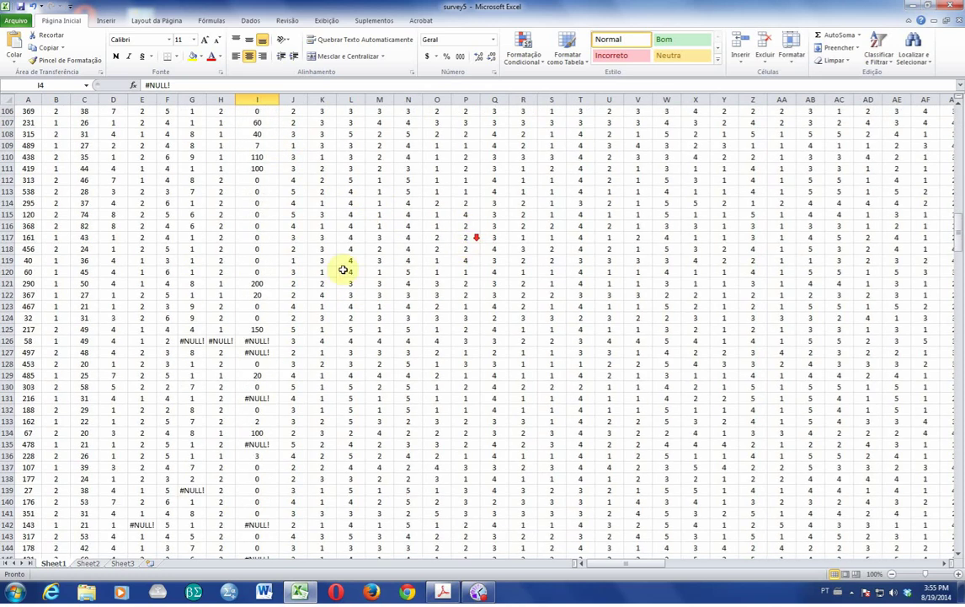
pyautogui.scroll(20, 343, 270)
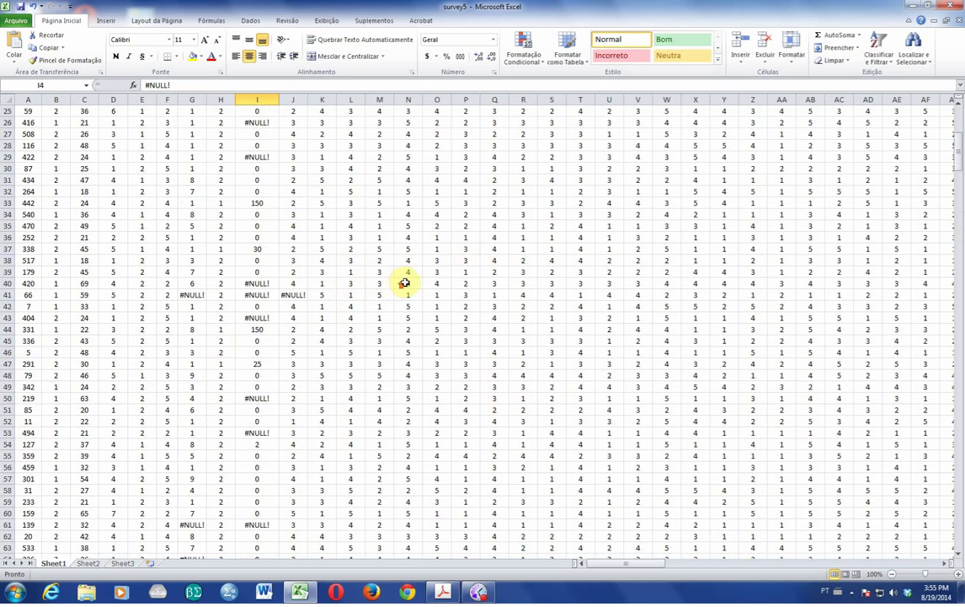
pyautogui.scroll(8, 404, 284)
# Clear the #NULL! entry from the first data row of the smokenum column, cell I2
pyautogui.click(257, 123)
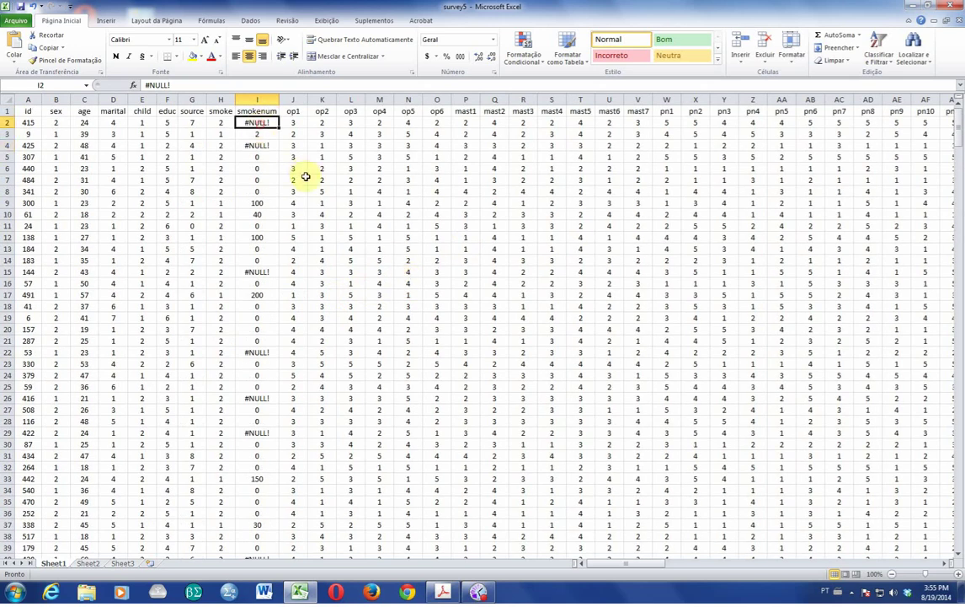
pyautogui.press('Delete')
pyautogui.click(351, 191)
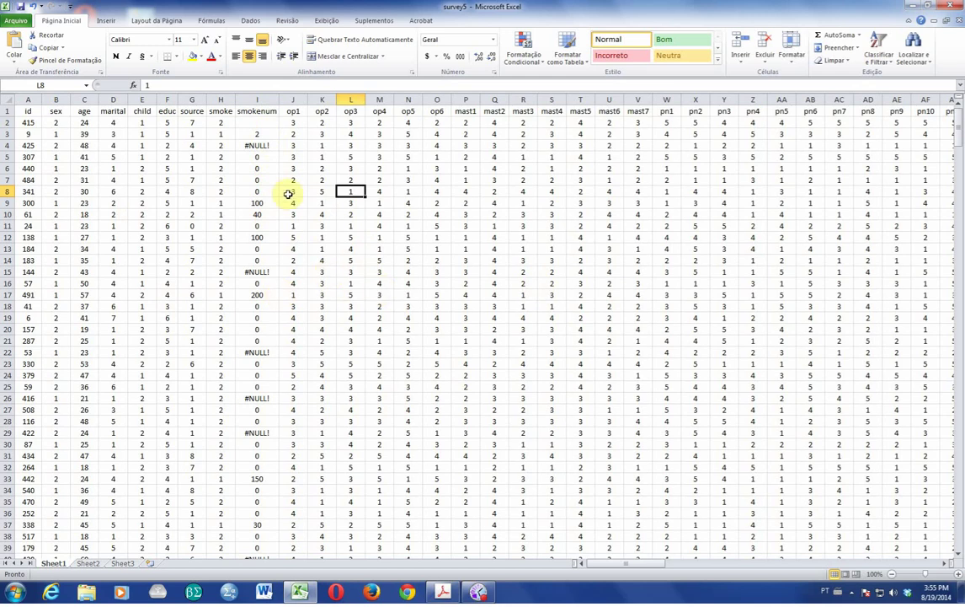
# Select the complete #NULL! text within smokenum cell I4, leaving the cell's content as it is
pyautogui.click(259, 145)
pyautogui.click(143, 85)
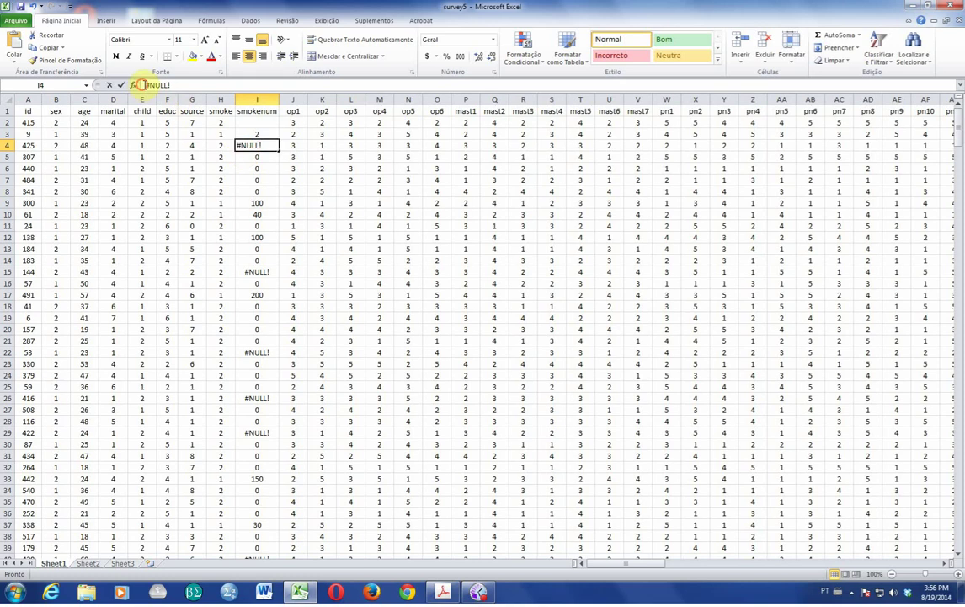
pyautogui.moveTo(143, 85); pyautogui.dragTo(174, 85)
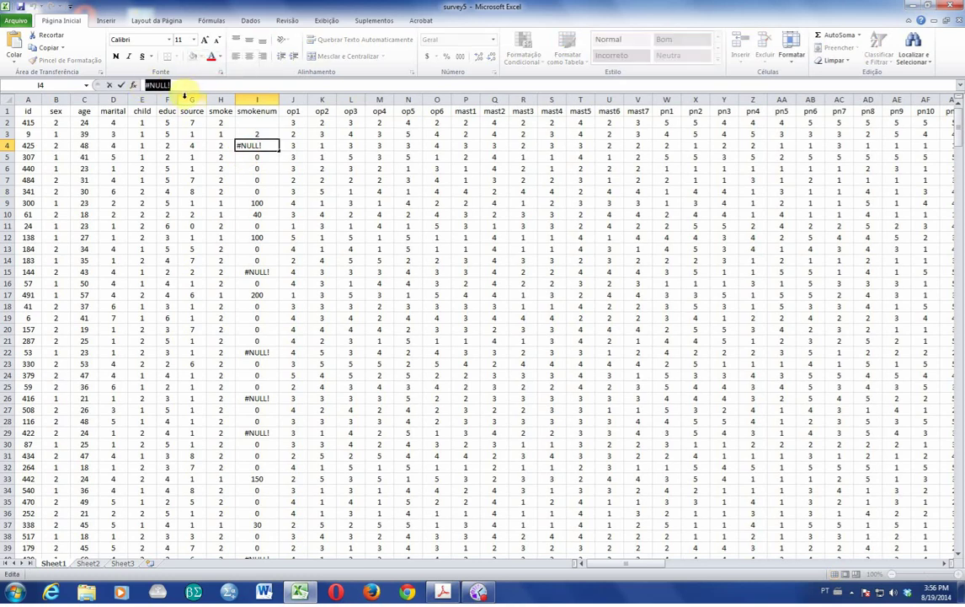
pyautogui.click(350, 180)
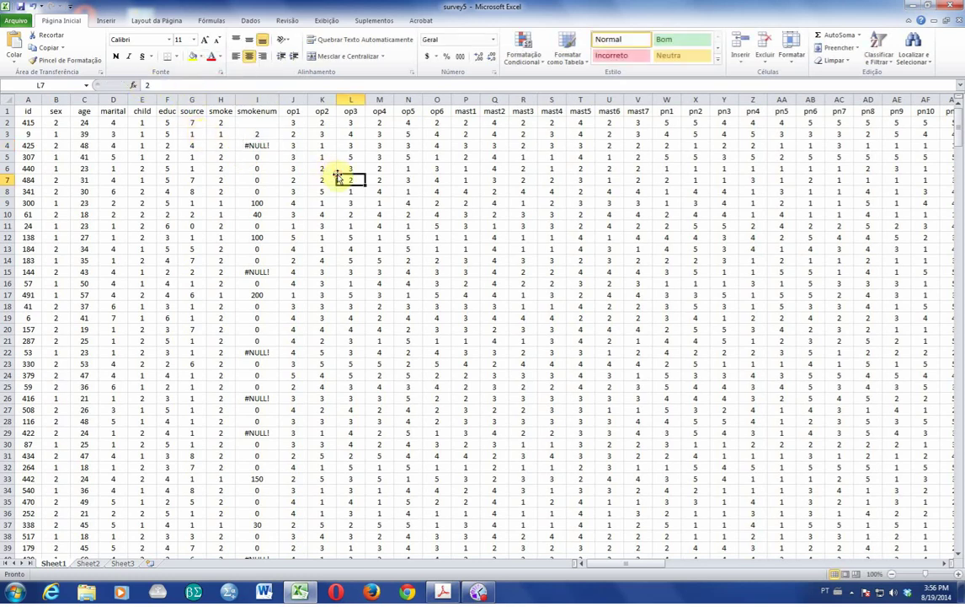
# Replace every #NULL! entry in the smokenum column with an empty value
pyautogui.click(263, 99)
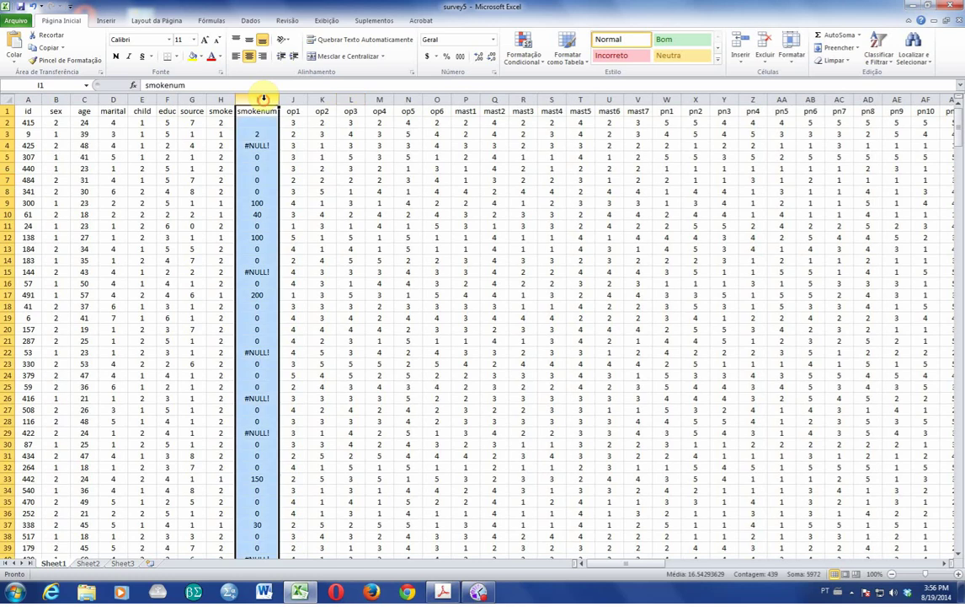
pyautogui.click(916, 55)
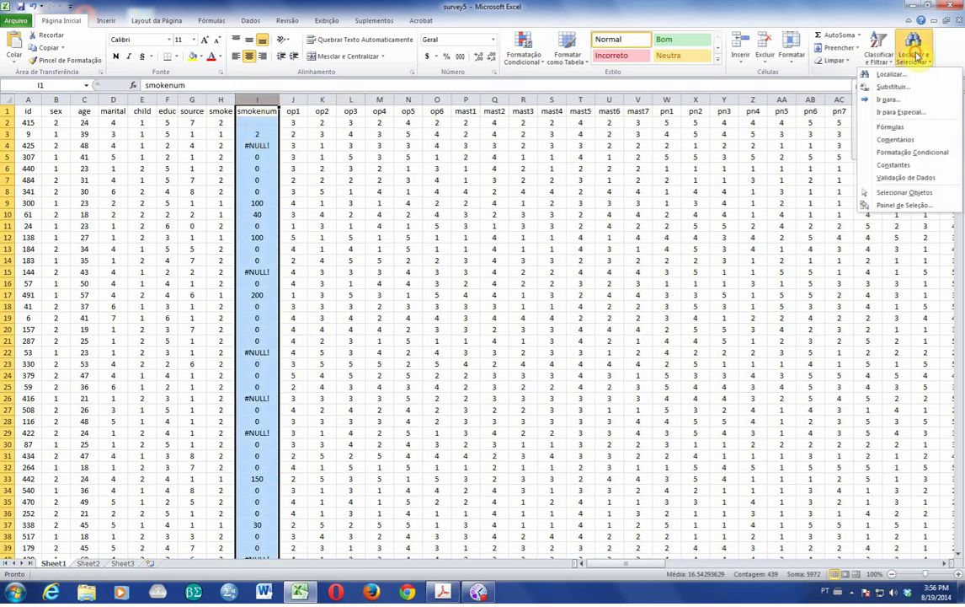
pyautogui.click(900, 87)
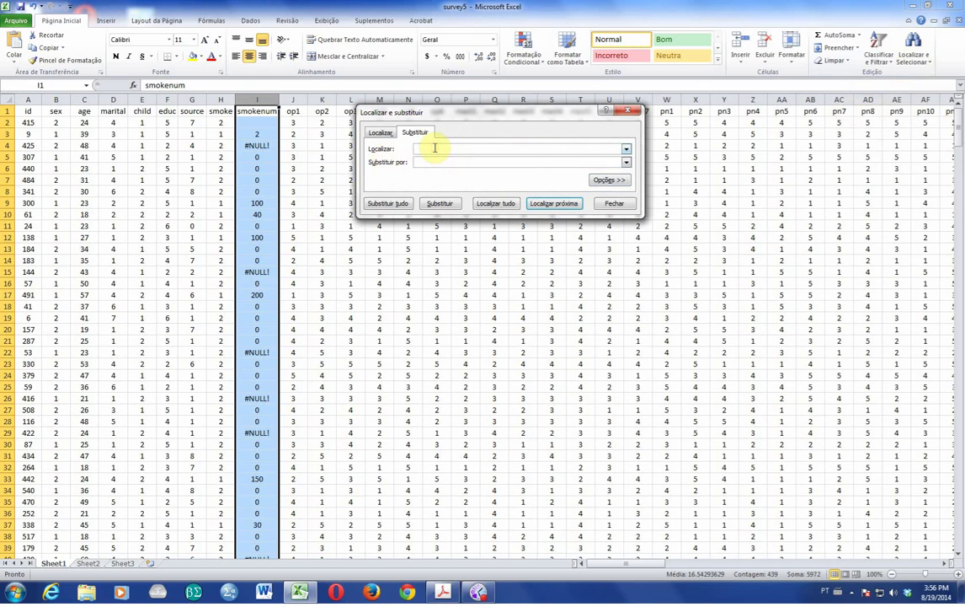
pyautogui.write('#NULL!')
pyautogui.click(431, 162)
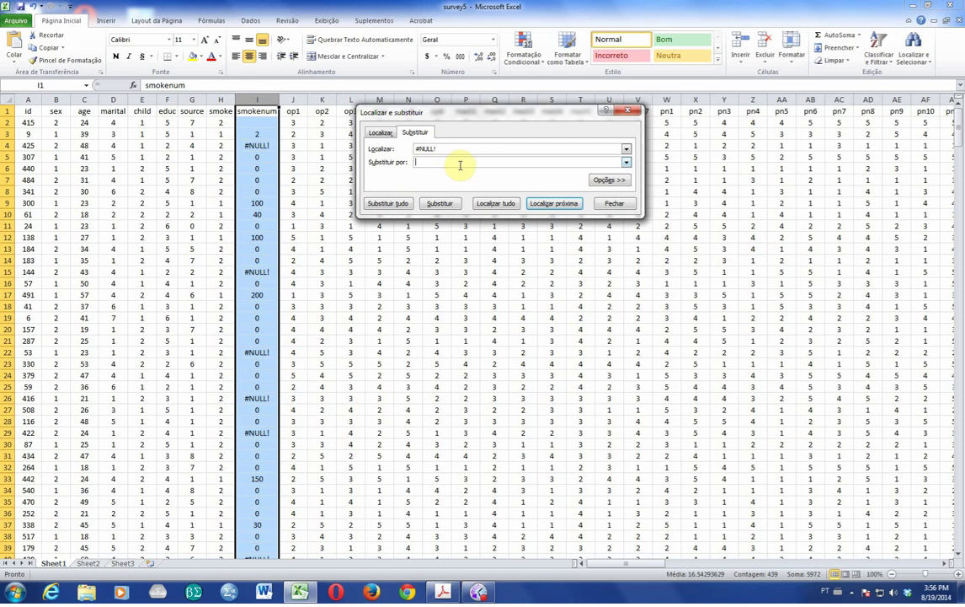
pyautogui.click(401, 204)
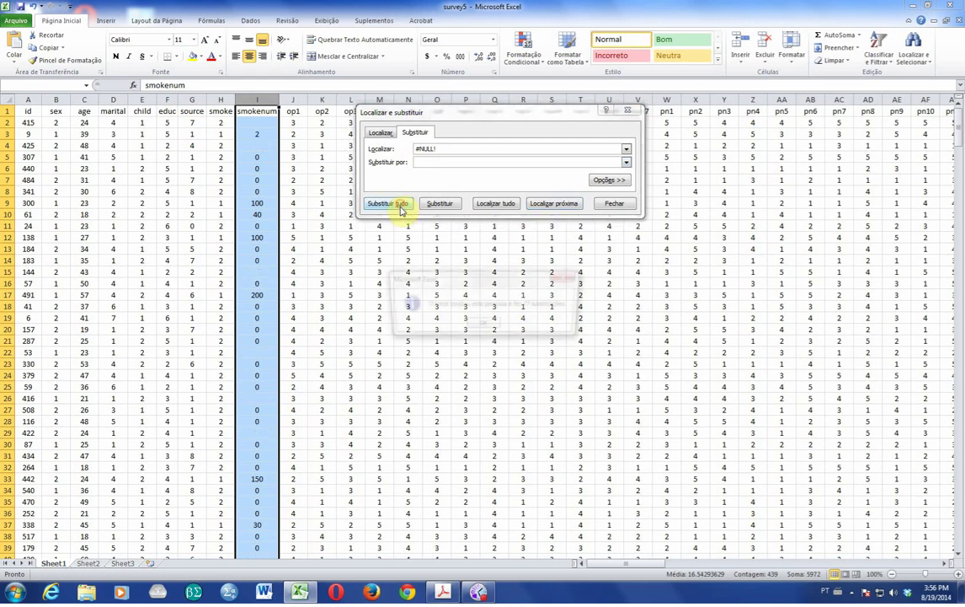
pyautogui.click(485, 326)
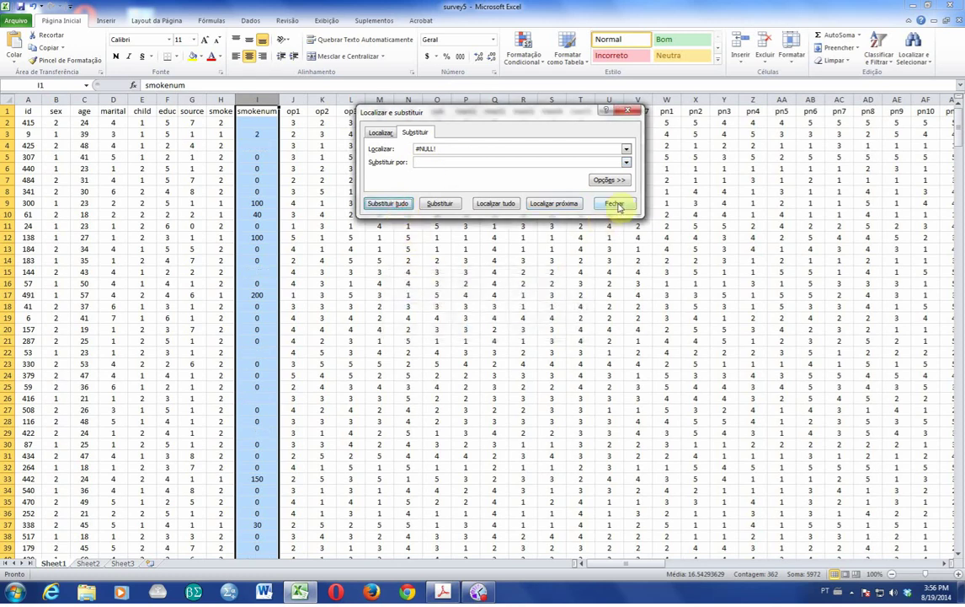
pyautogui.click(617, 208)
# Replace every #NULL! entry across the entire worksheet with an empty value
pyautogui.scroll(-7, 301, 330)
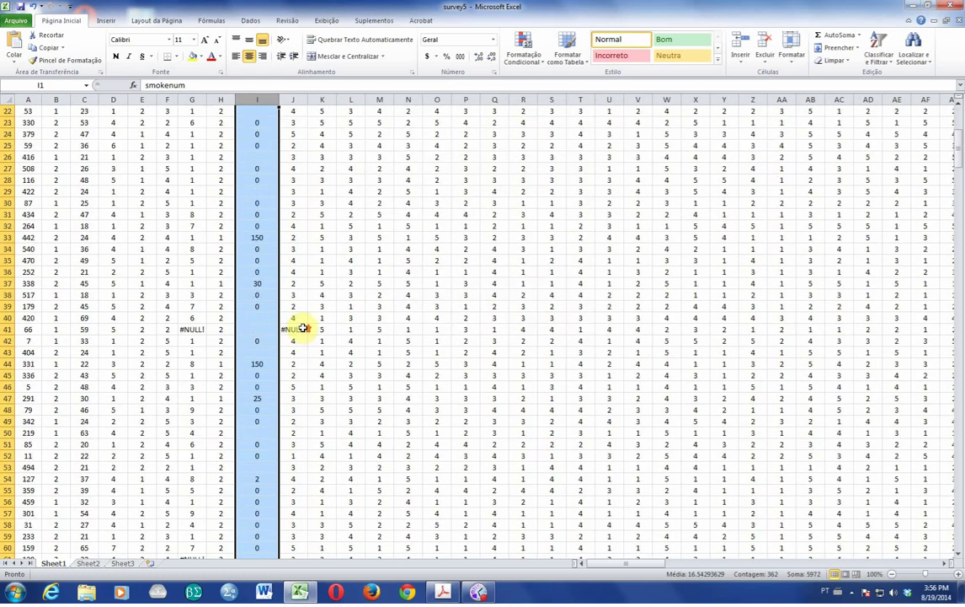
pyautogui.scroll(7, 613, 287)
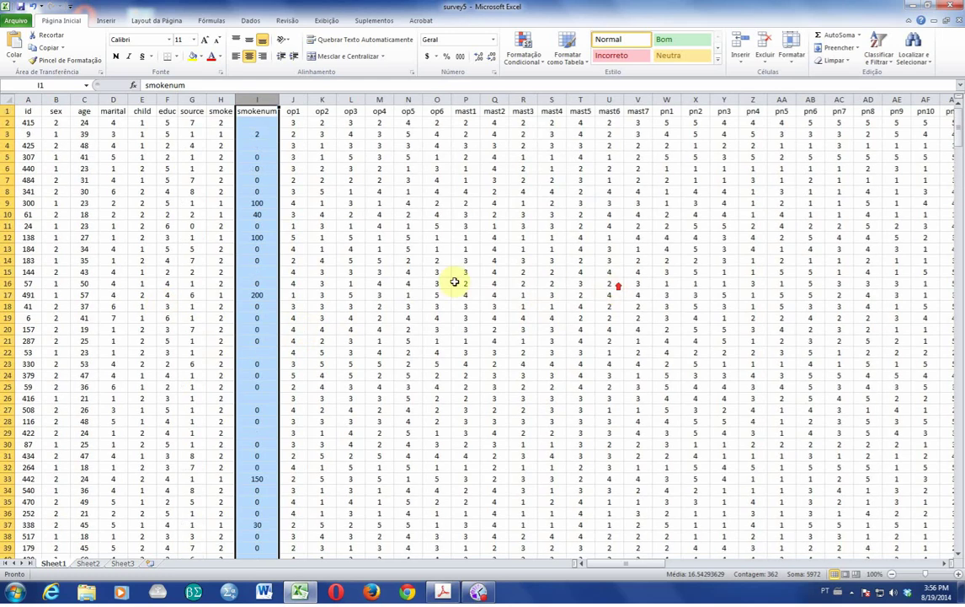
pyautogui.click(7, 100)
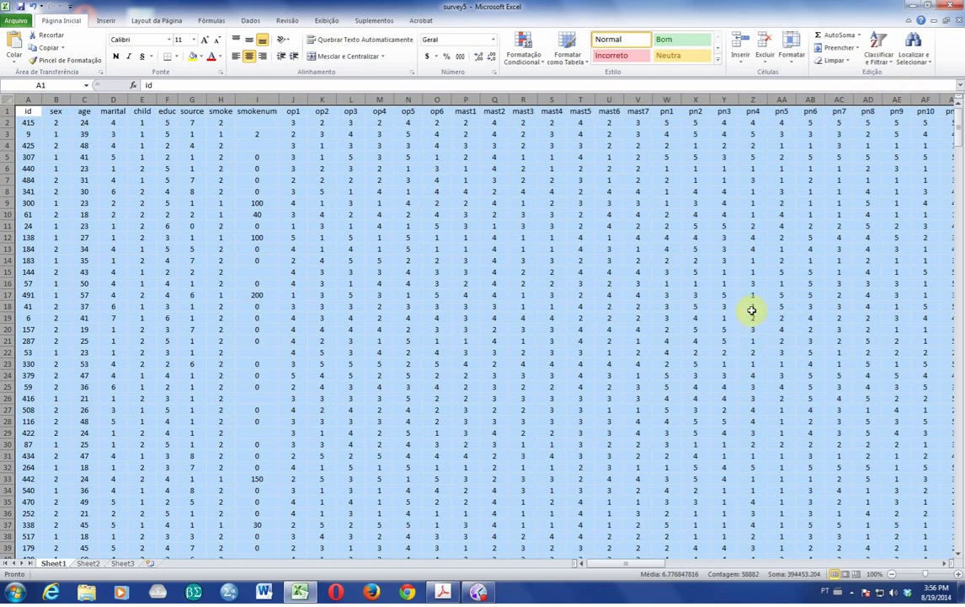
pyautogui.click(918, 56)
pyautogui.click(889, 86)
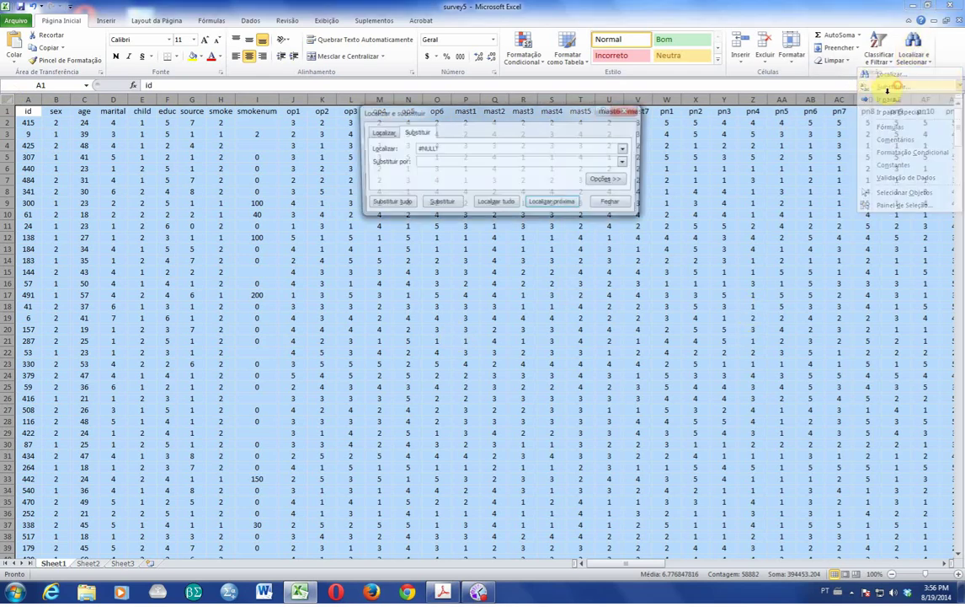
pyautogui.click(435, 160)
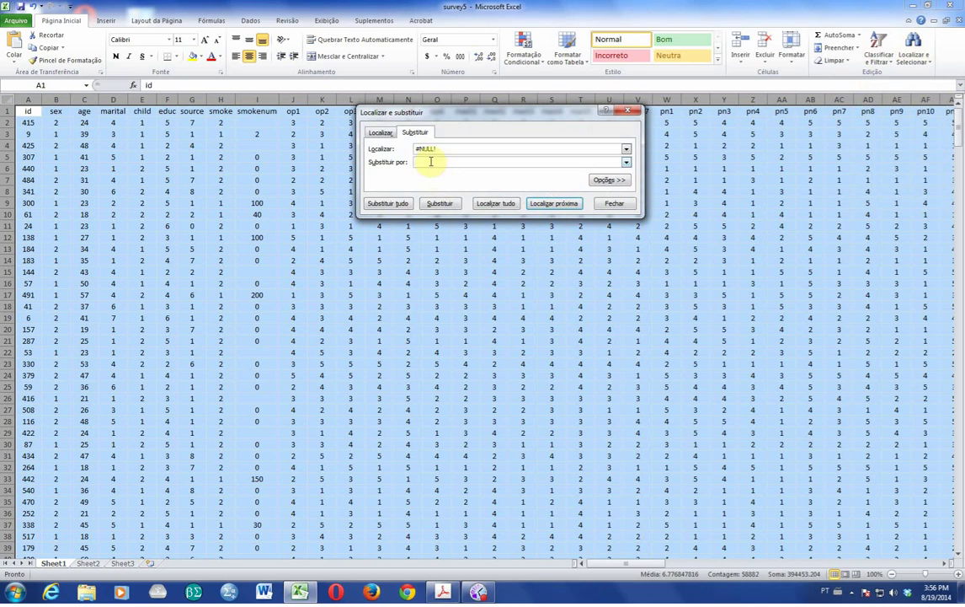
pyautogui.click(396, 204)
pyautogui.click(485, 326)
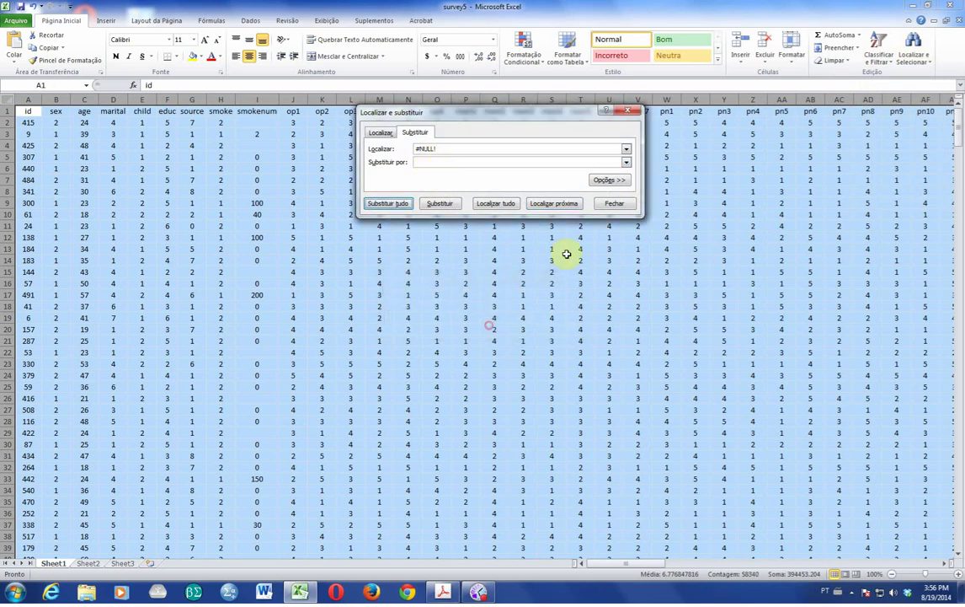
pyautogui.click(614, 206)
# Check the lower data rows for remaining #NULL! entries and review the coded answers in the child and sex columns
pyautogui.scroll(-20, 267, 353)
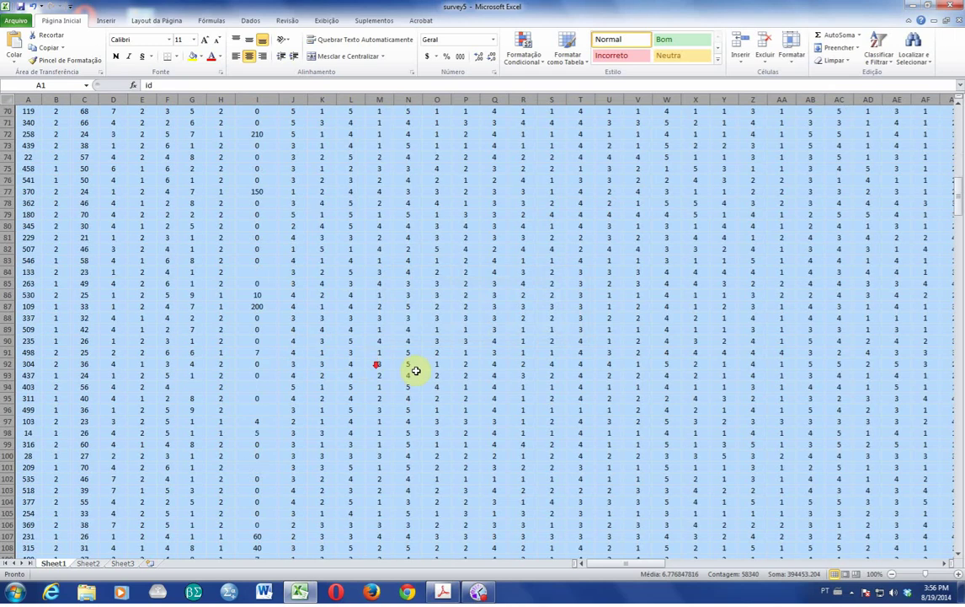
pyautogui.click(379, 364)
pyautogui.scroll(-20, 409, 348)
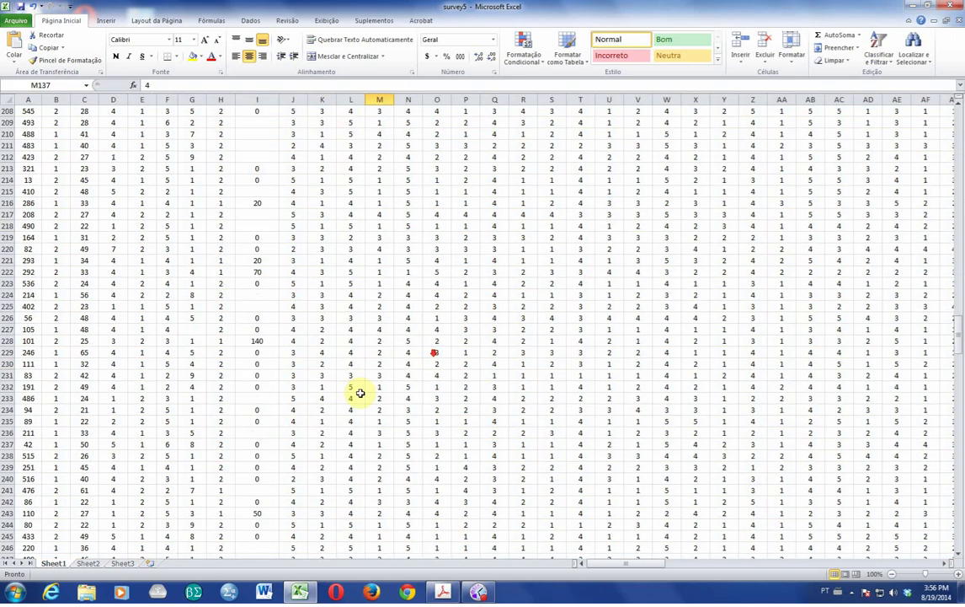
pyautogui.moveTo(961, 341); pyautogui.dragTo(959, 127)
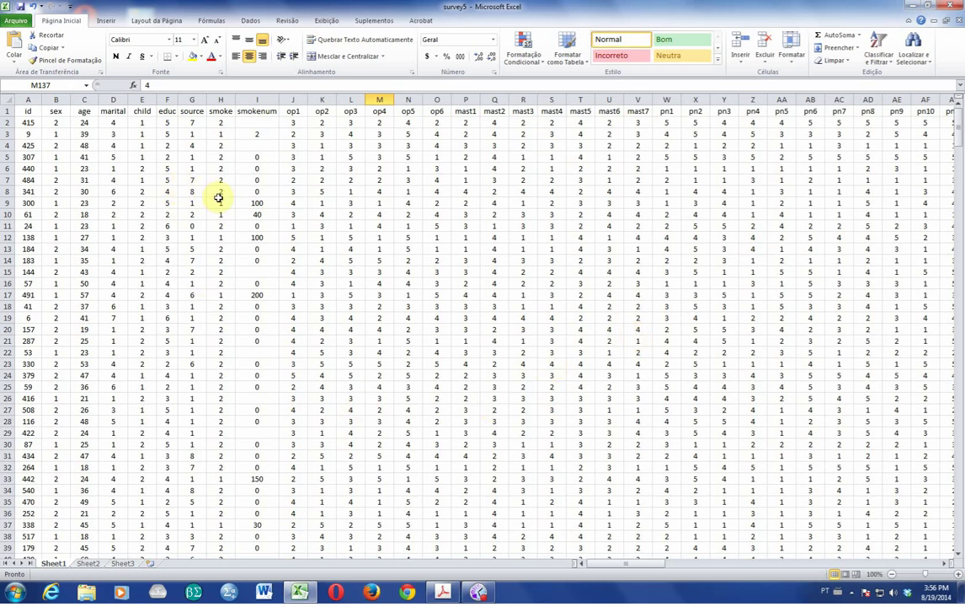
pyautogui.click(140, 122)
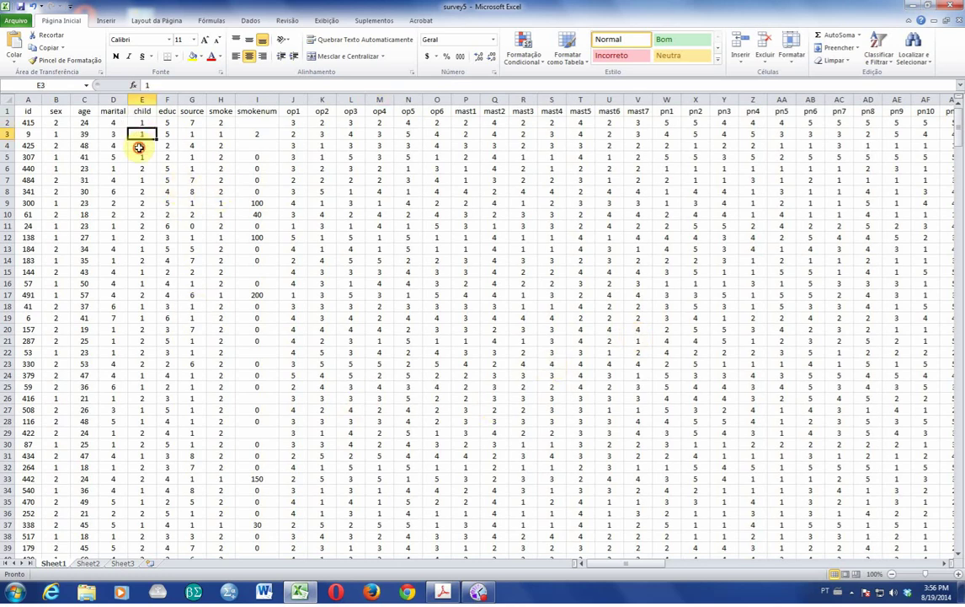
pyautogui.click(141, 202)
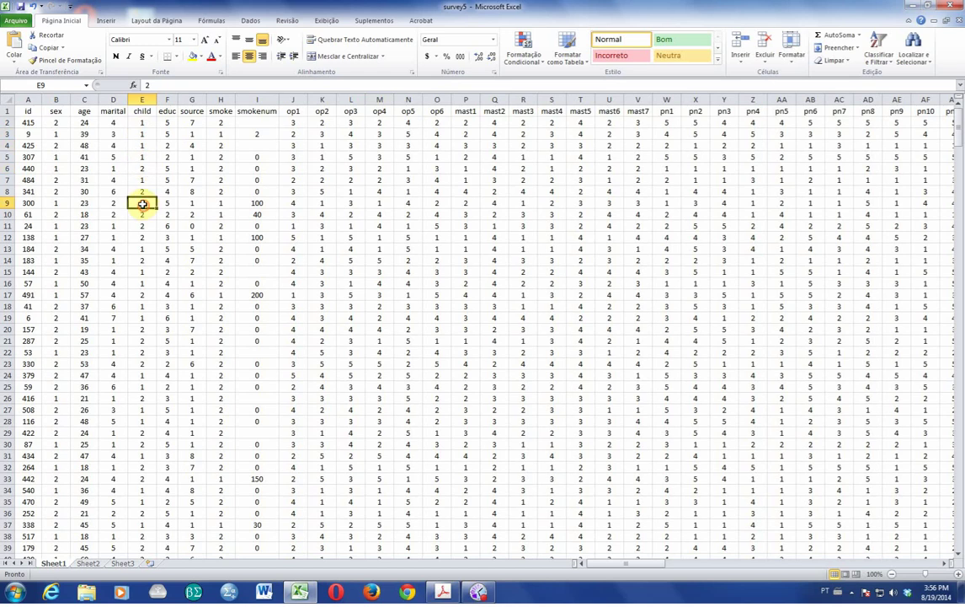
pyautogui.click(66, 125)
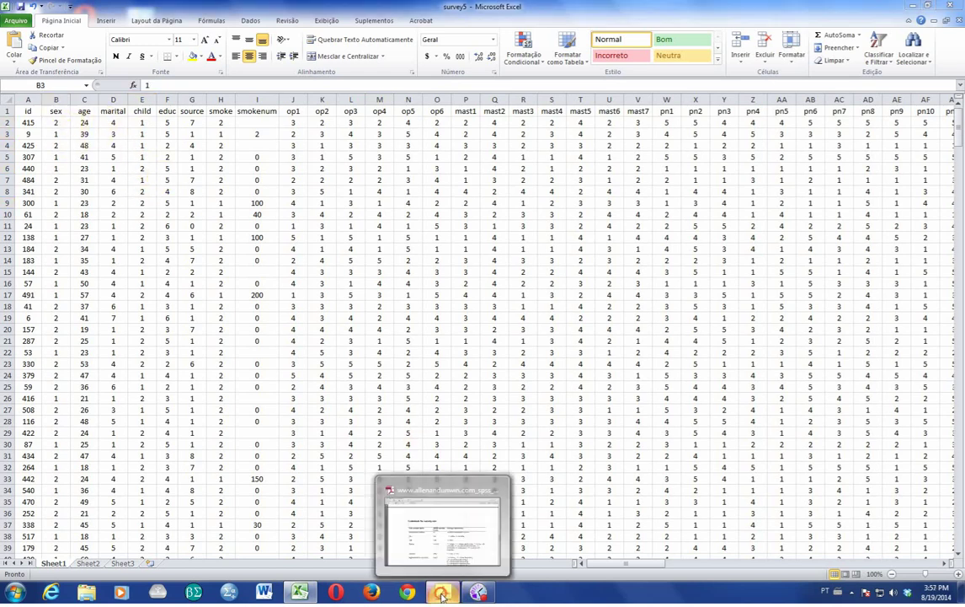
# Look up the coding of the sex variable in the Adobe Acrobat codebook and compare it with the sex column of survey5 in Excel
pyautogui.click(441, 595)
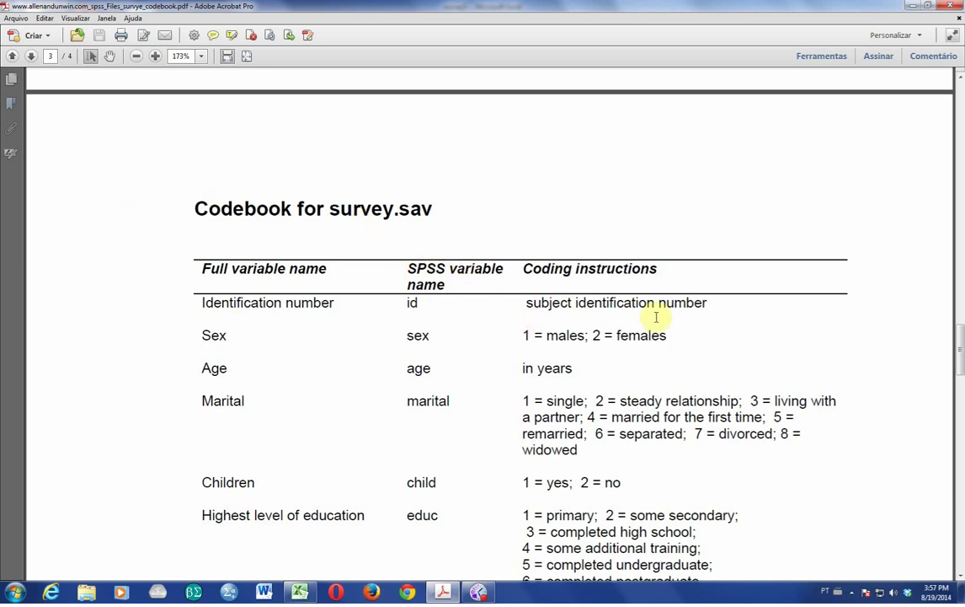
pyautogui.scroll(-2, 656, 317)
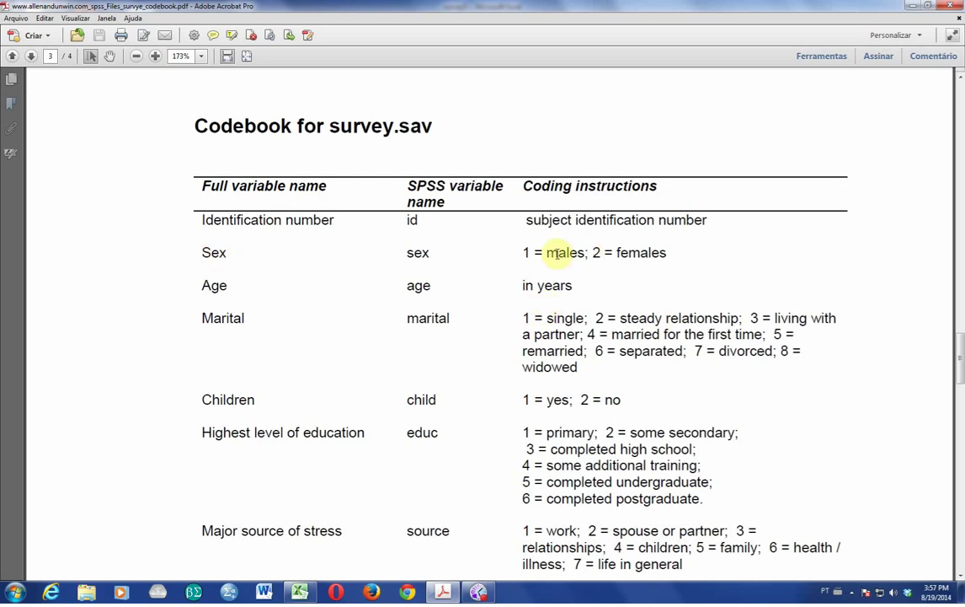
pyautogui.click(315, 592)
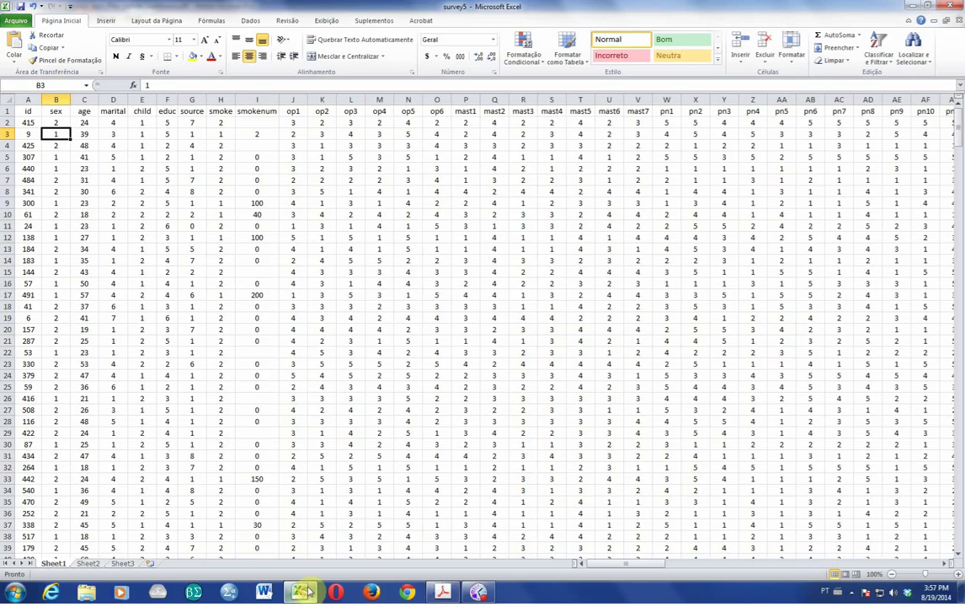
pyautogui.click(64, 122)
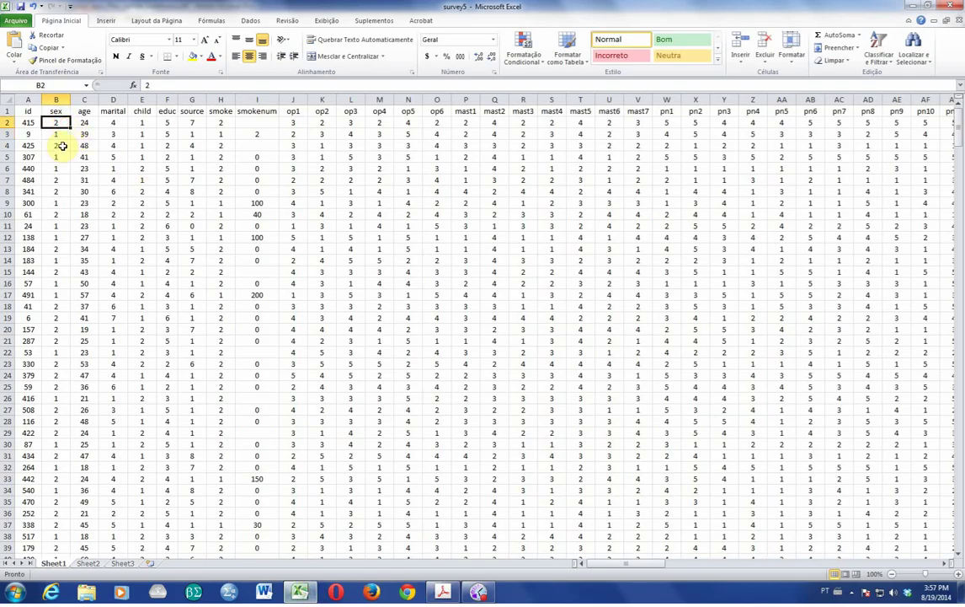
pyautogui.click(63, 146)
pyautogui.click(62, 157)
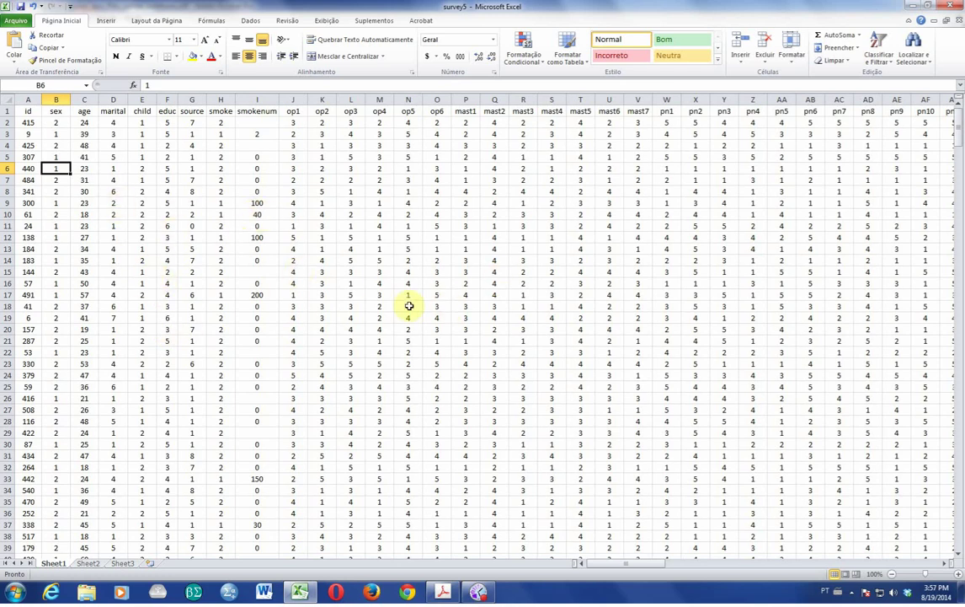
# Open the CODIGOS workbook and widen columns D and A to fit their code labels
pyautogui.click(16, 20)
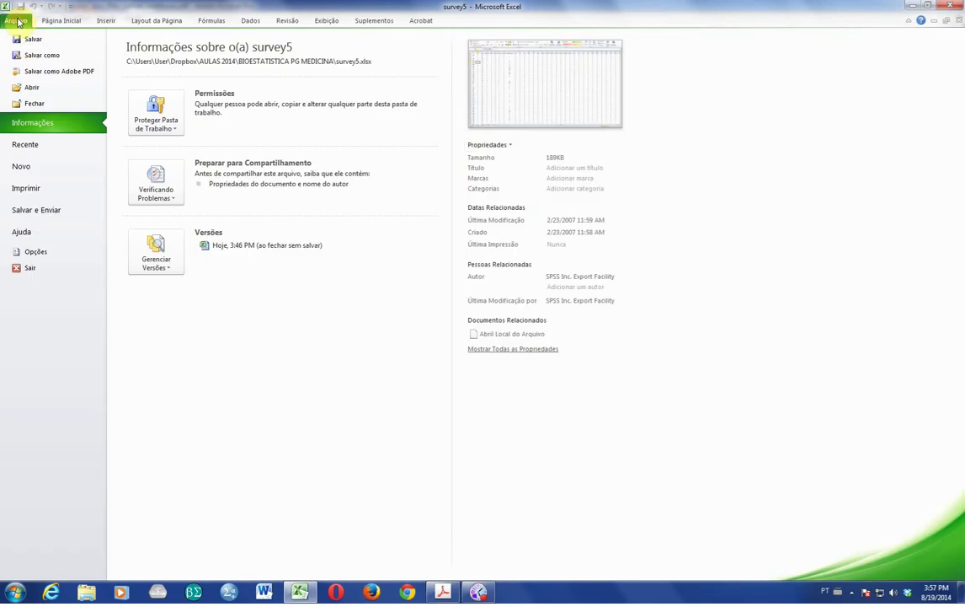
pyautogui.click(32, 88)
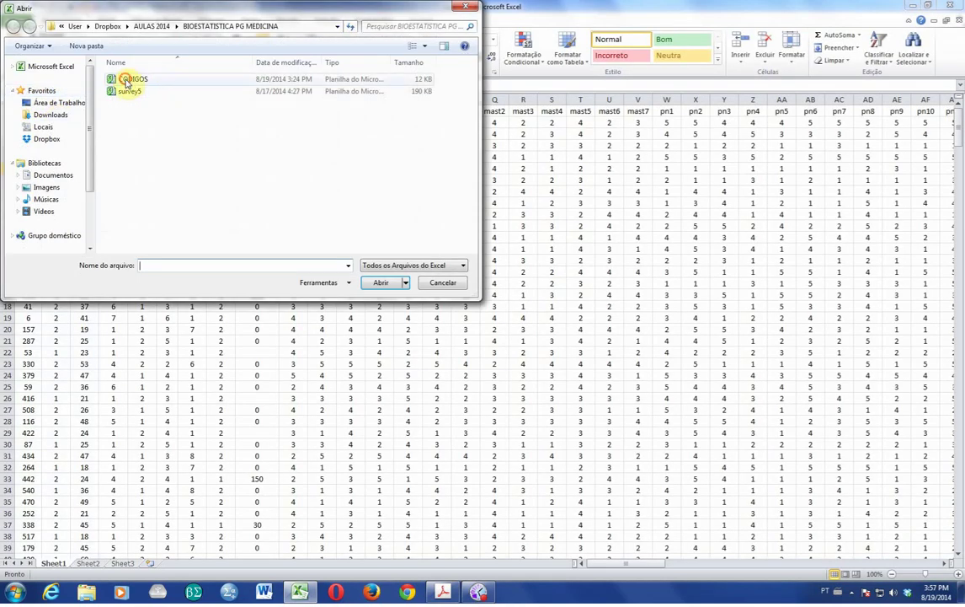
pyautogui.click(126, 80)
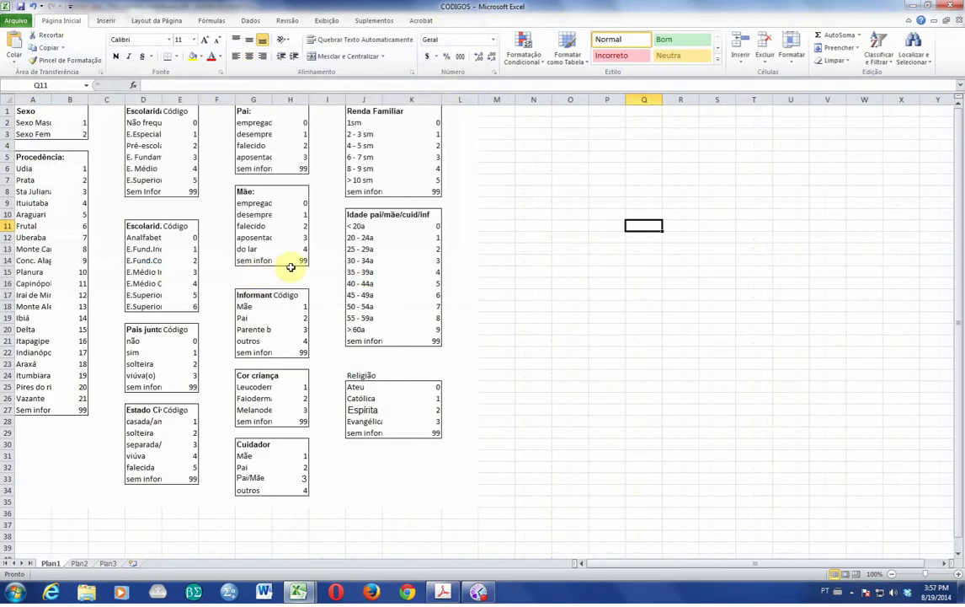
pyautogui.moveTo(161, 99); pyautogui.dragTo(203, 96)
pyautogui.moveTo(52, 100); pyautogui.dragTo(101, 98)
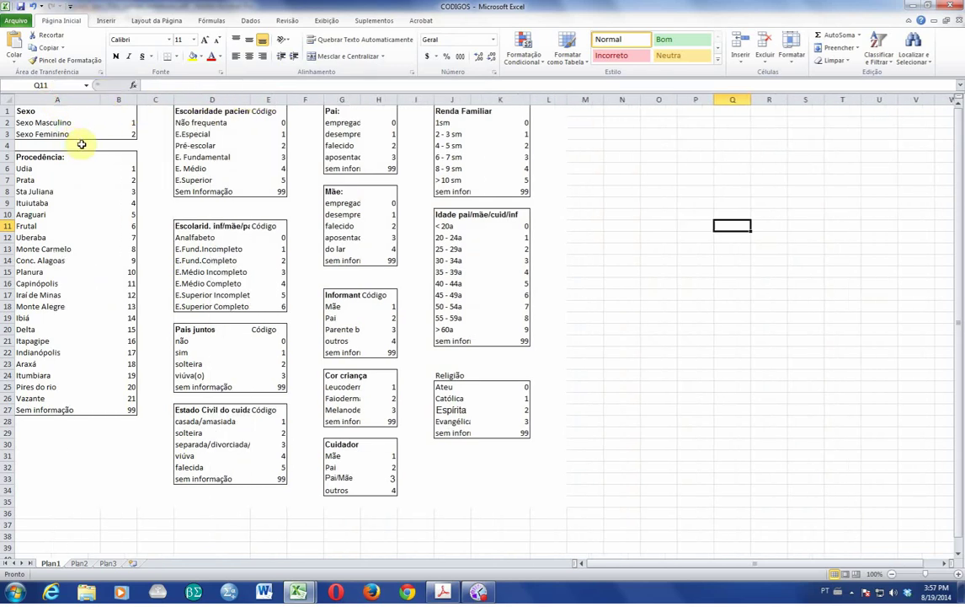
# Inspect the codes for Sexo Masculino and Sexo Feminino, and widen columns G and J to fit their labels
pyautogui.click(126, 124)
pyautogui.click(128, 134)
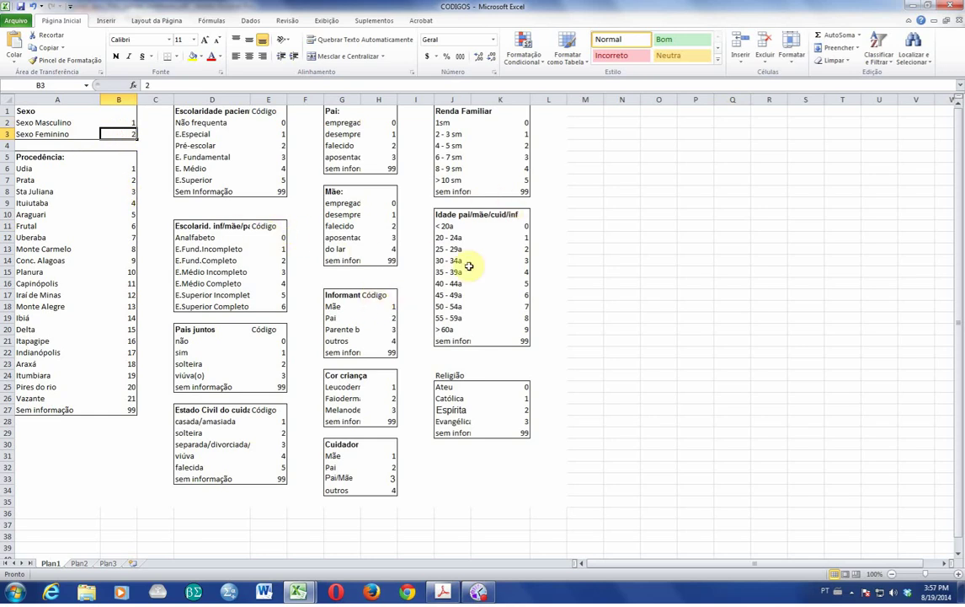
pyautogui.moveTo(361, 99); pyautogui.dragTo(394, 97)
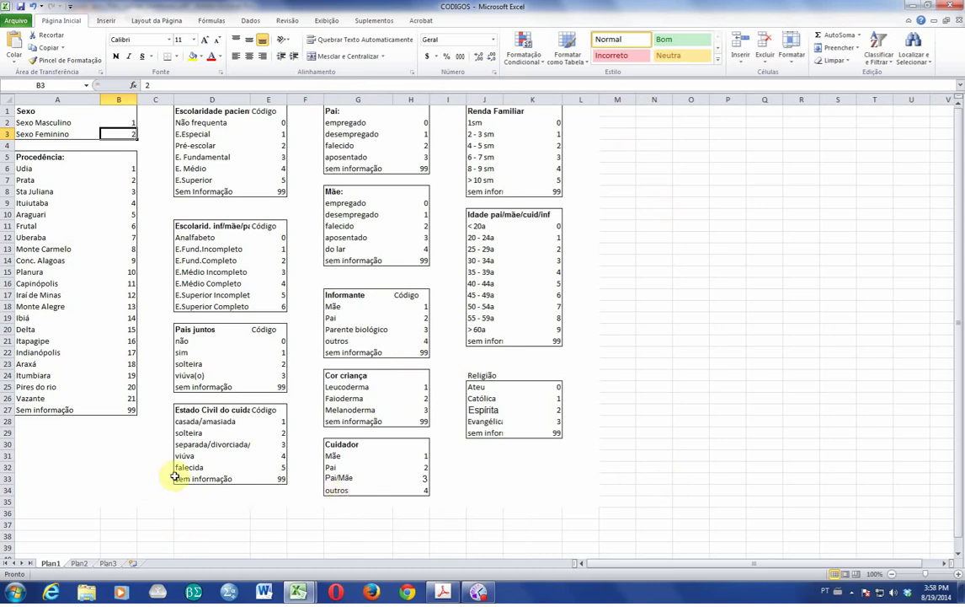
pyautogui.moveTo(505, 99); pyautogui.dragTo(554, 99)
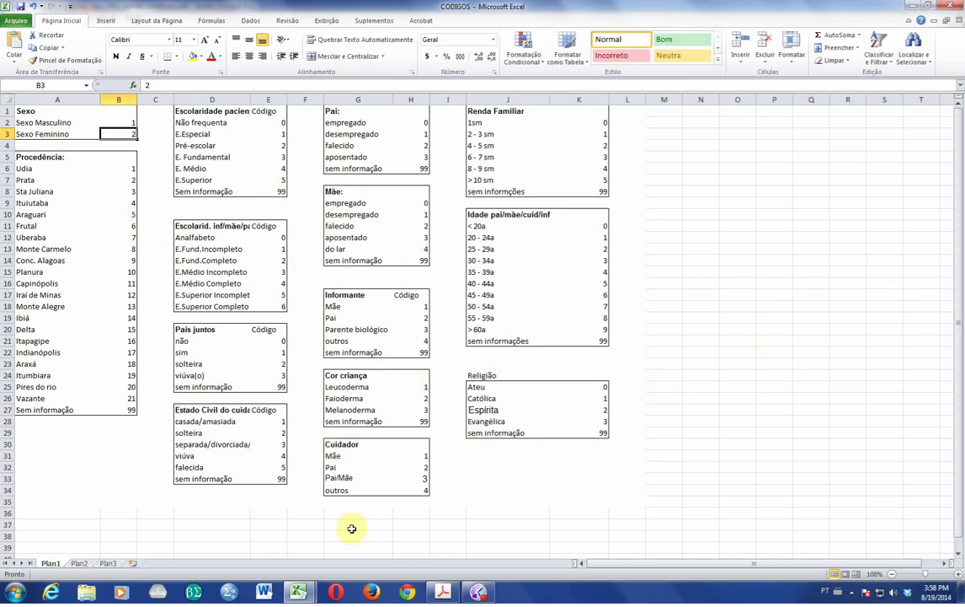
# Return to the survey5 workbook and review its coded educ and source answers against the codebook in Adobe Acrobat
pyautogui.click(307, 594)
pyautogui.click(253, 527)
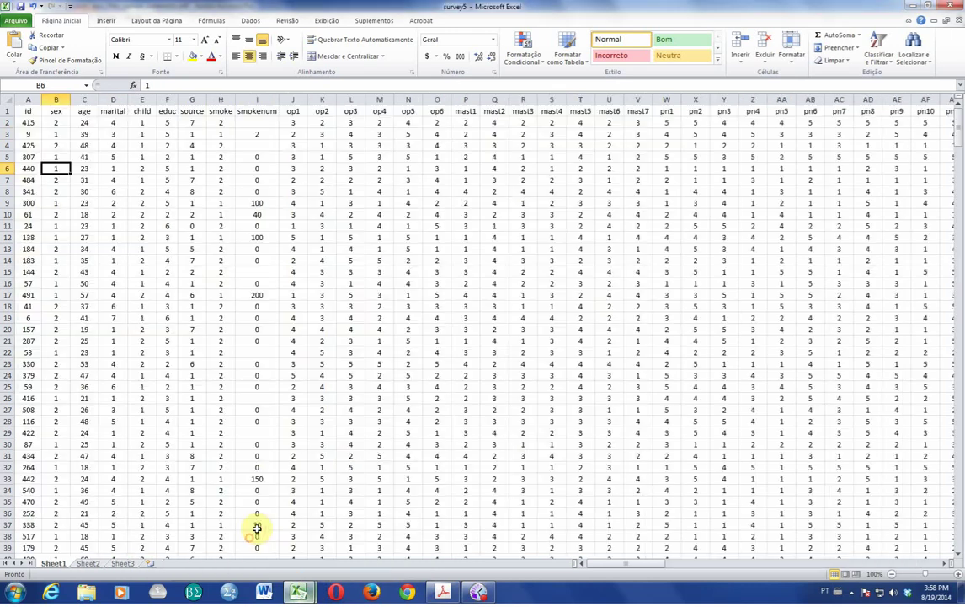
pyautogui.click(172, 122)
pyautogui.click(172, 165)
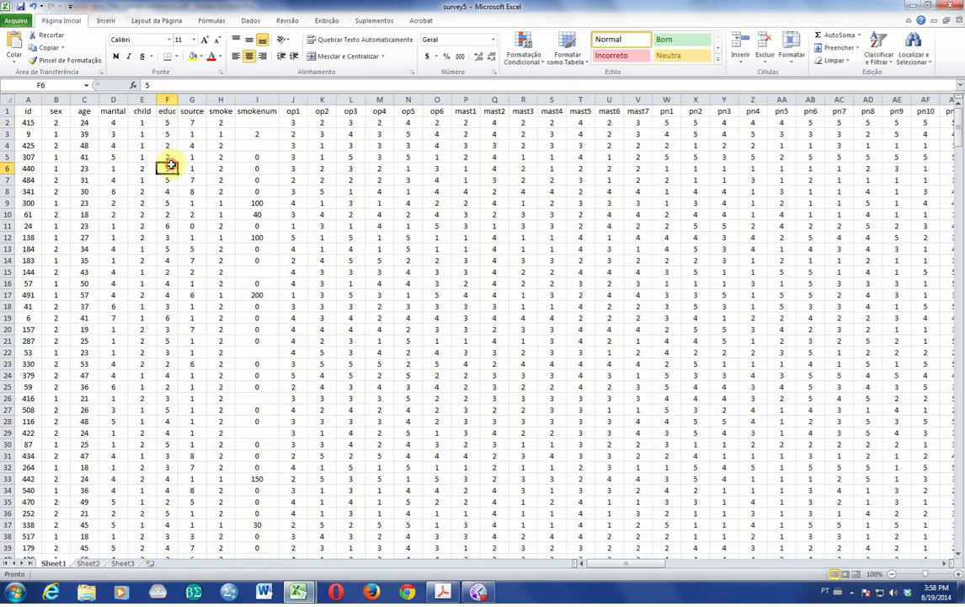
pyautogui.click(173, 215)
pyautogui.click(194, 193)
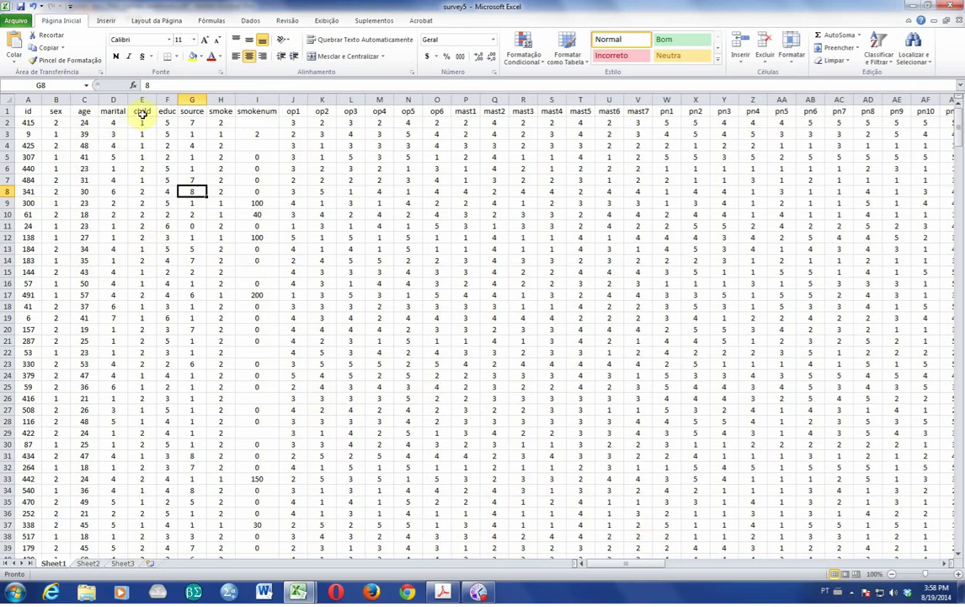
pyautogui.click(444, 591)
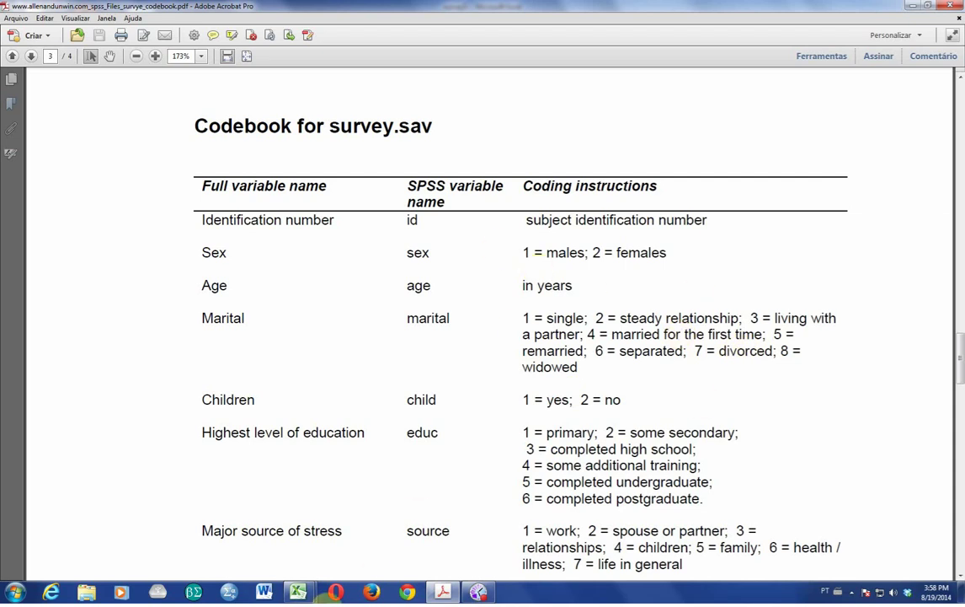
pyautogui.moveTo(307, 587)
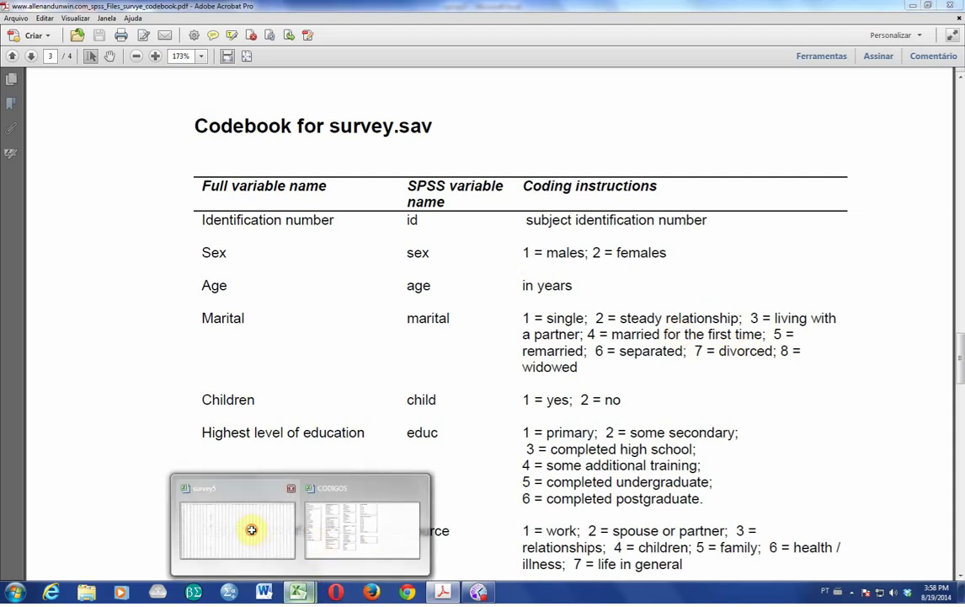
# Switch to the survey5 workbook, apply a filter to the marital column and open its list of distinct codes
pyautogui.click(252, 528)
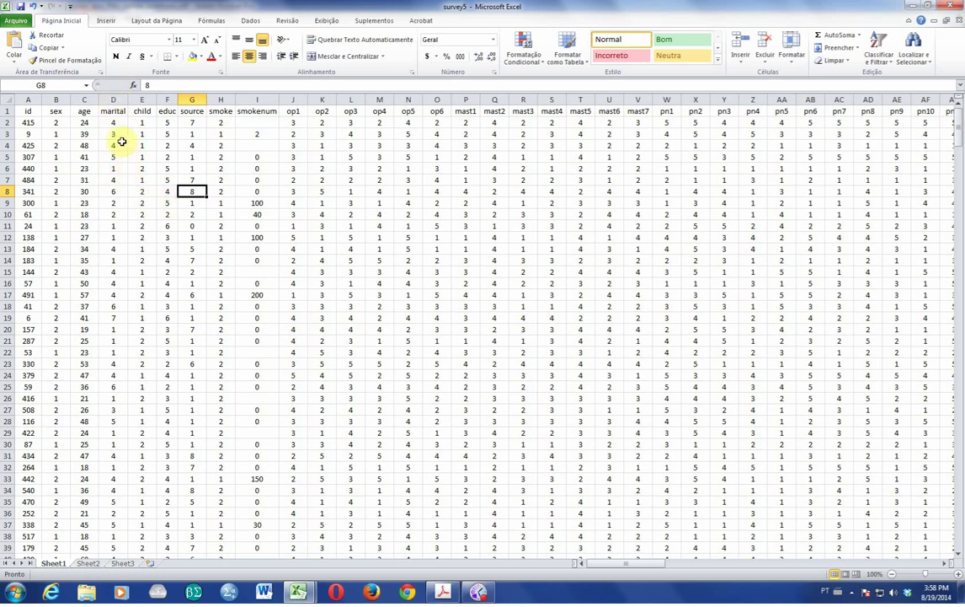
pyautogui.click(113, 98)
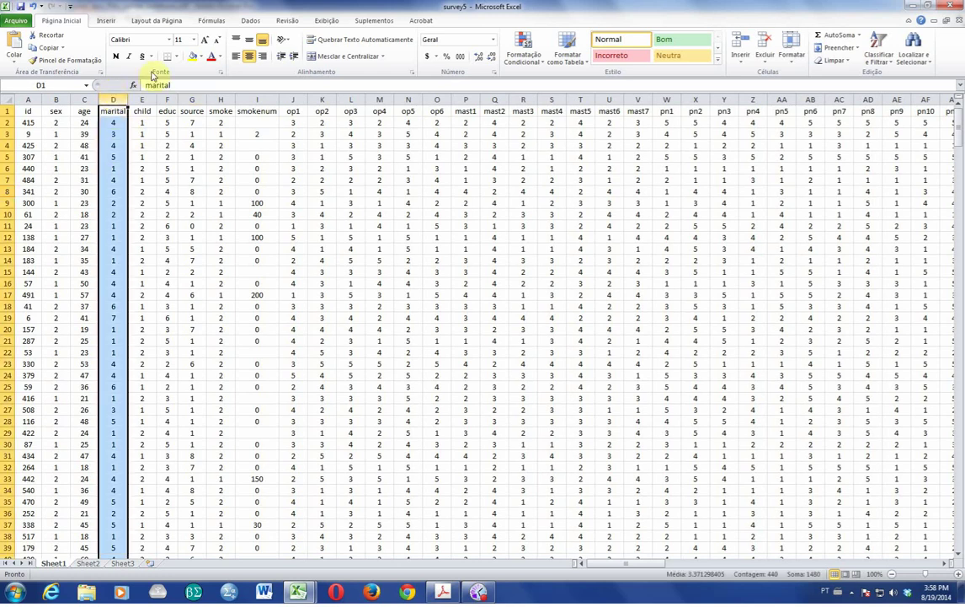
pyautogui.click(252, 22)
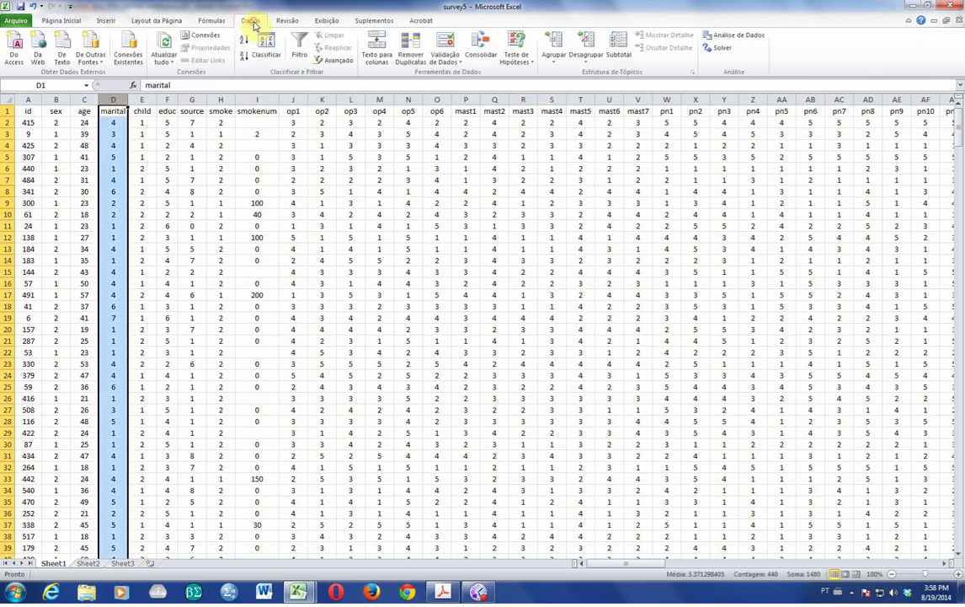
pyautogui.click(299, 44)
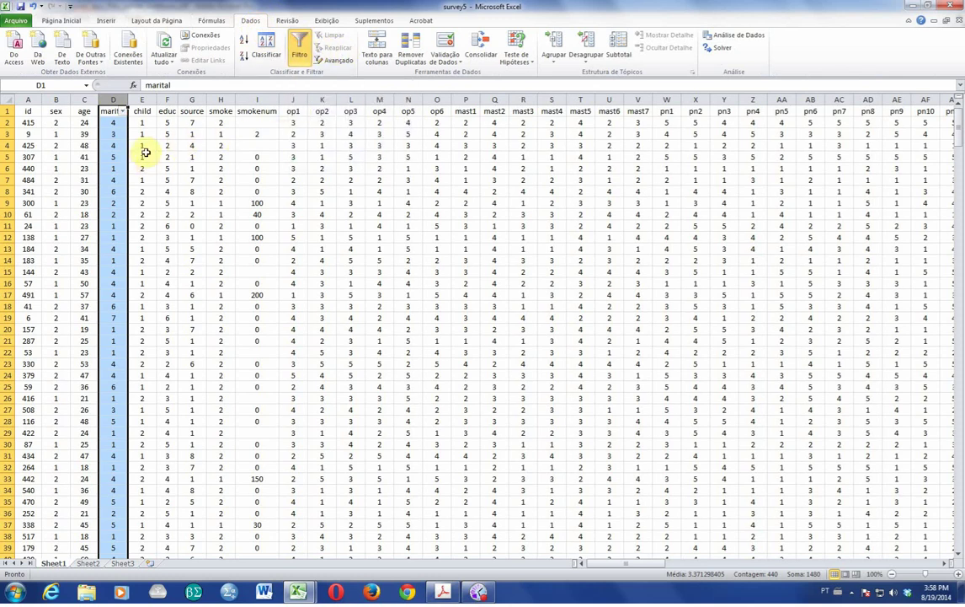
pyautogui.click(168, 135)
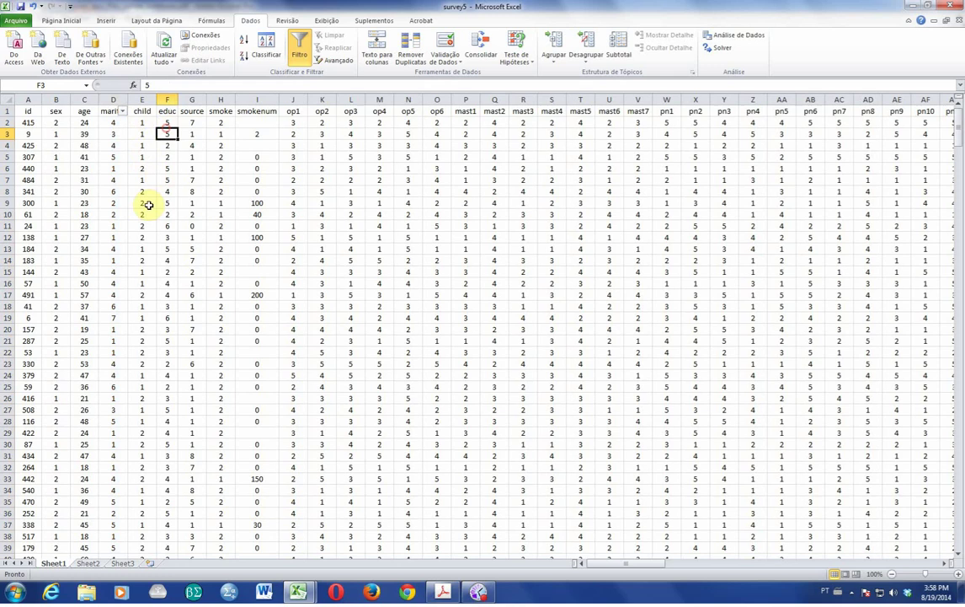
pyautogui.click(123, 115)
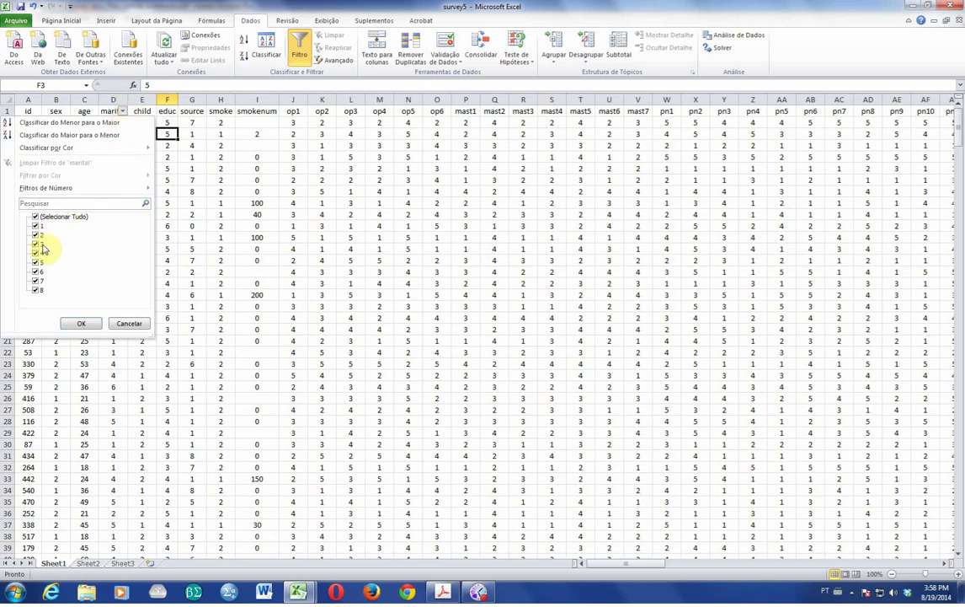
# Check the coding instructions for the marital variable in the Adobe Acrobat codebook and return to the survey5 workbook
pyautogui.click(443, 591)
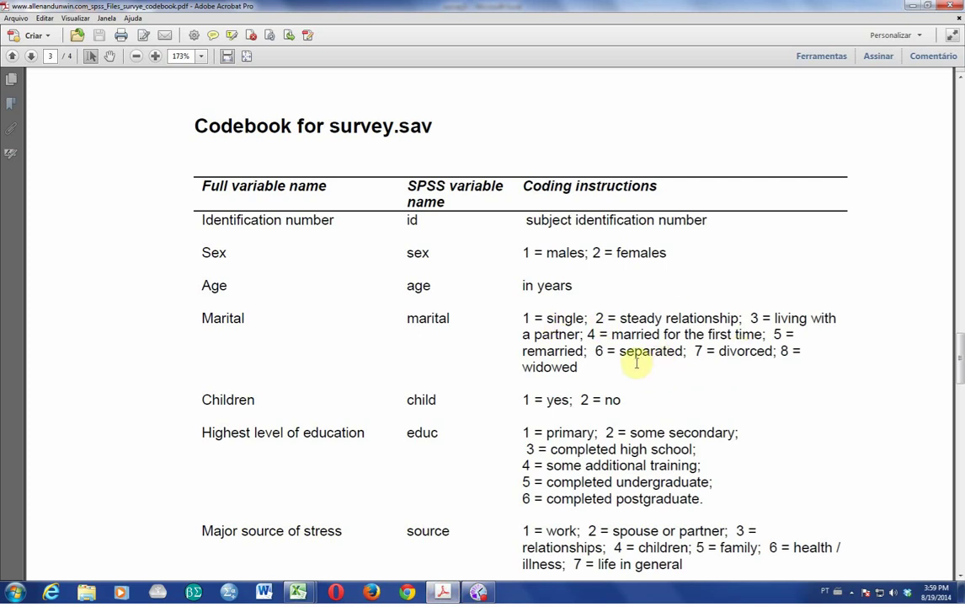
pyautogui.moveTo(298, 589)
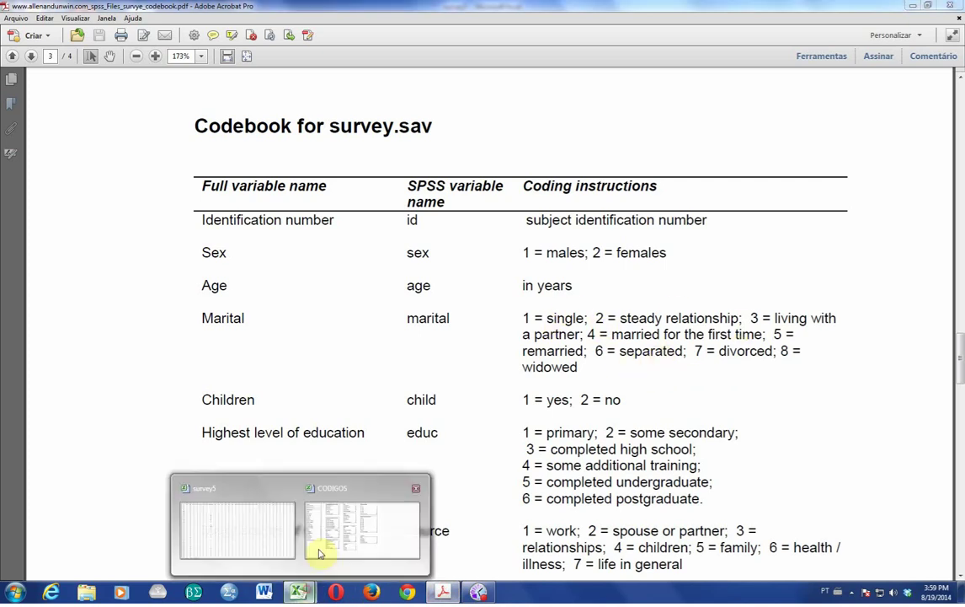
pyautogui.click(270, 540)
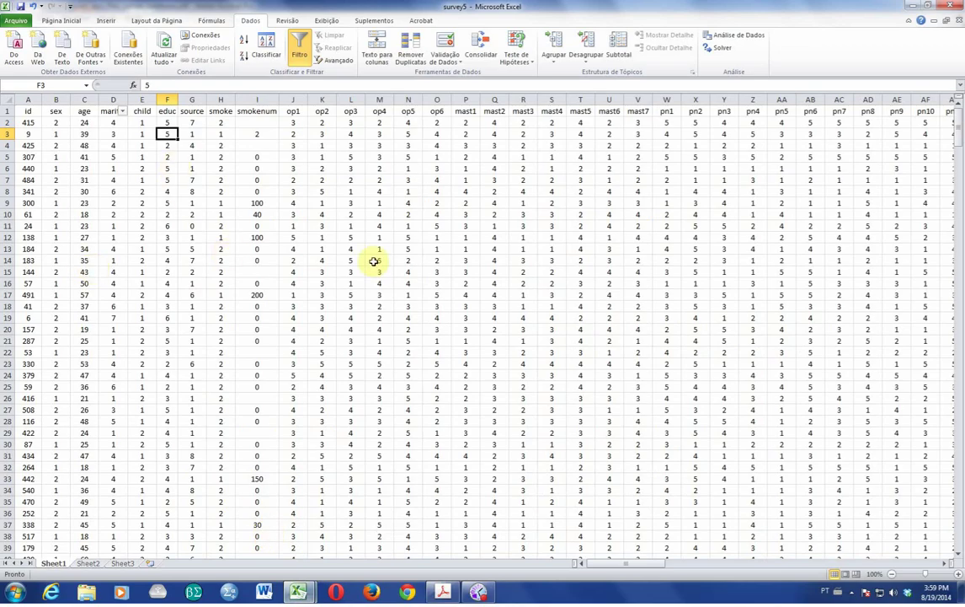
# Remove the filter from the marital column
pyautogui.click(115, 99)
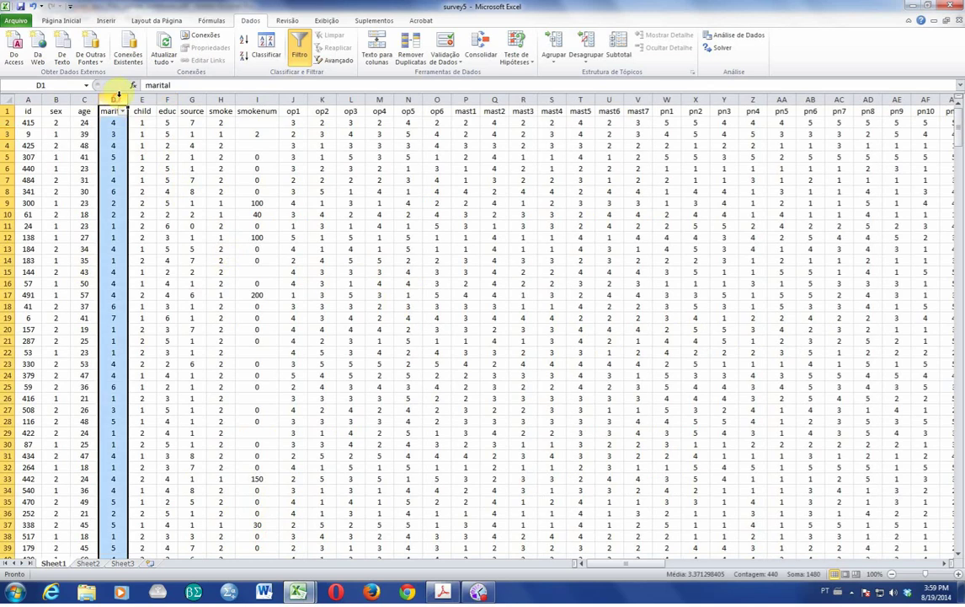
pyautogui.click(300, 46)
pyautogui.click(191, 180)
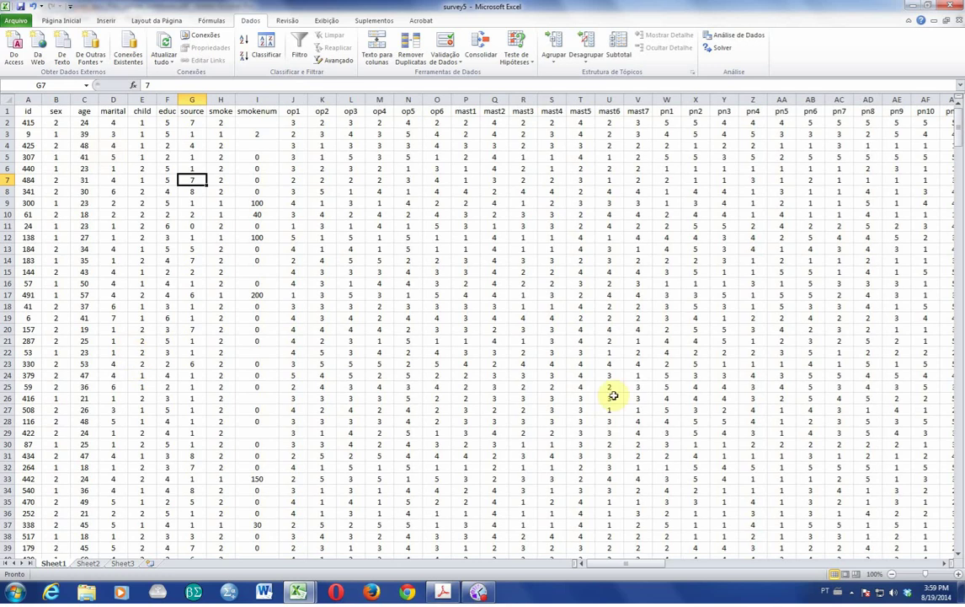
# Freeze the panes above row 2 so the variable names in row 1 stay in view
pyautogui.scroll(-4, 711, 361)
pyautogui.scroll(4, 713, 363)
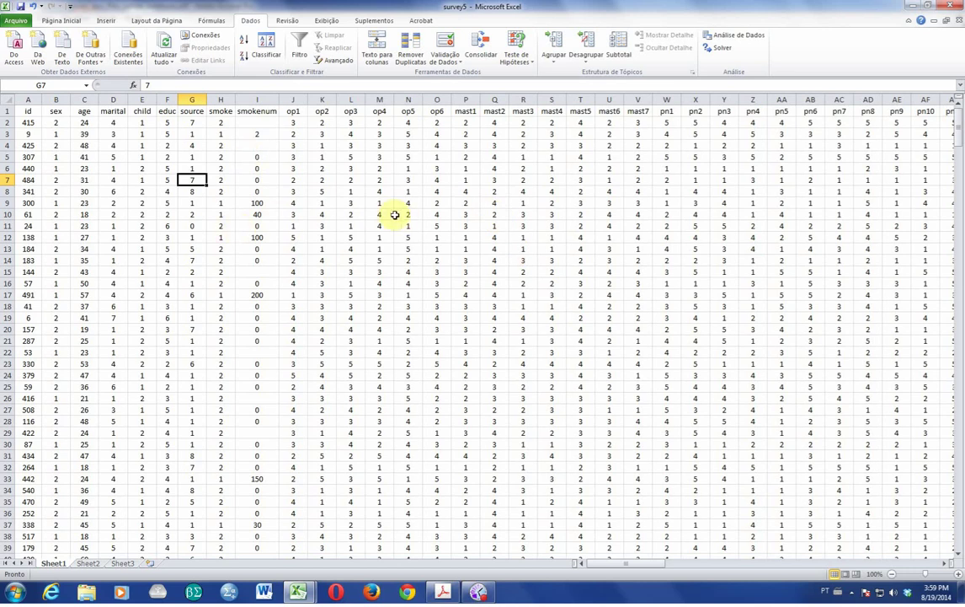
pyautogui.scroll(-6, 395, 215)
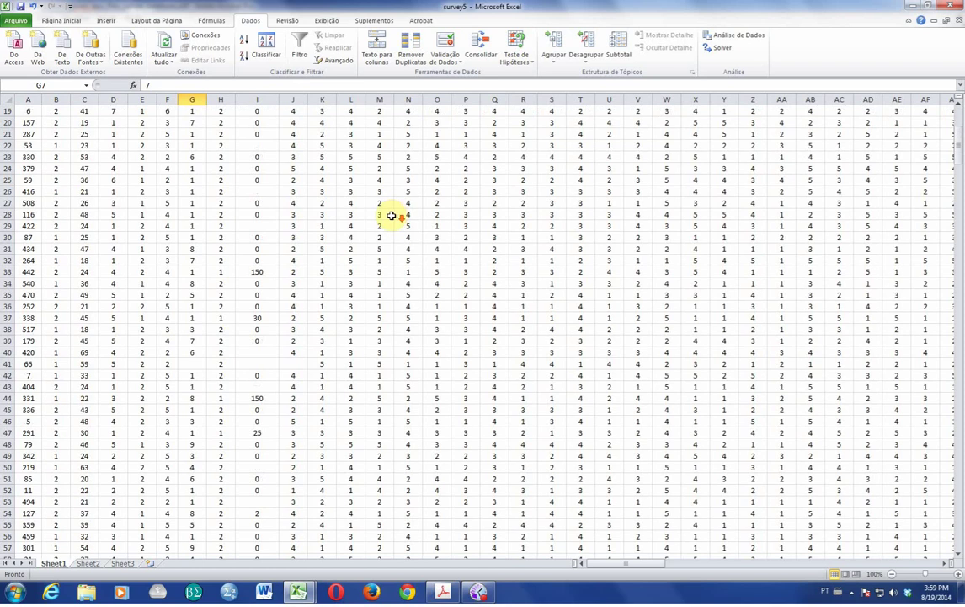
pyautogui.scroll(6, 391, 216)
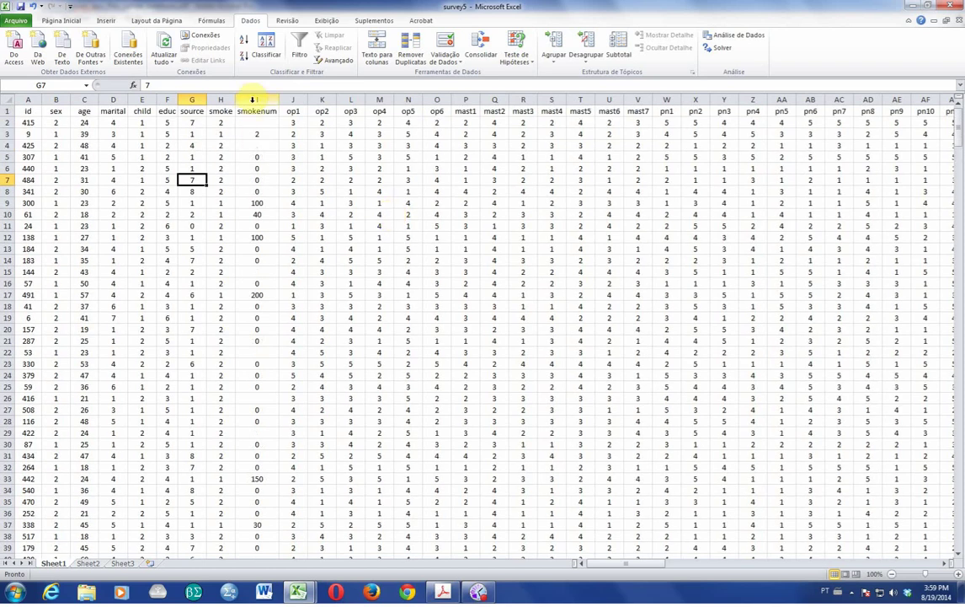
pyautogui.scroll(-10, 350, 210)
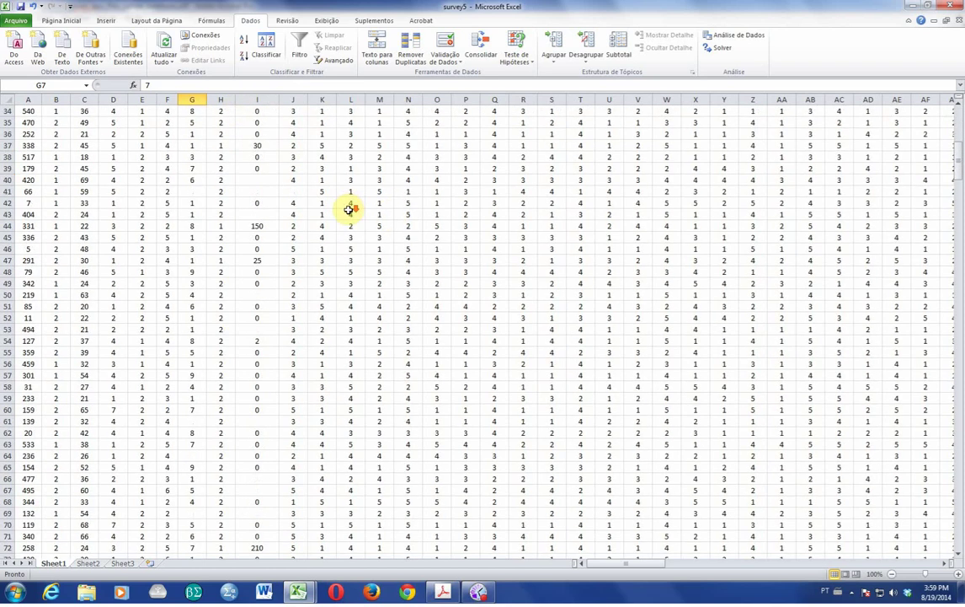
pyautogui.scroll(10, 350, 210)
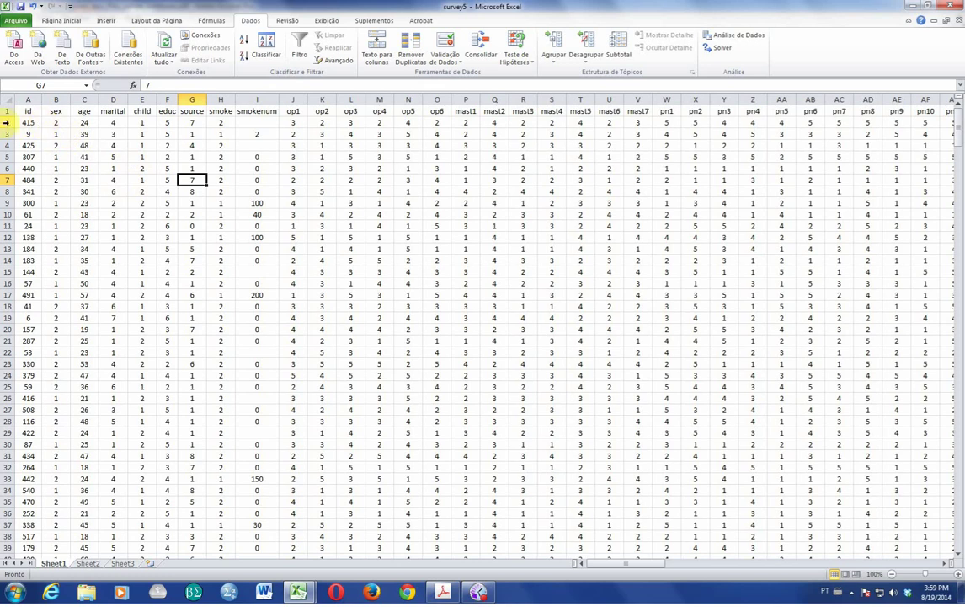
pyautogui.click(5, 122)
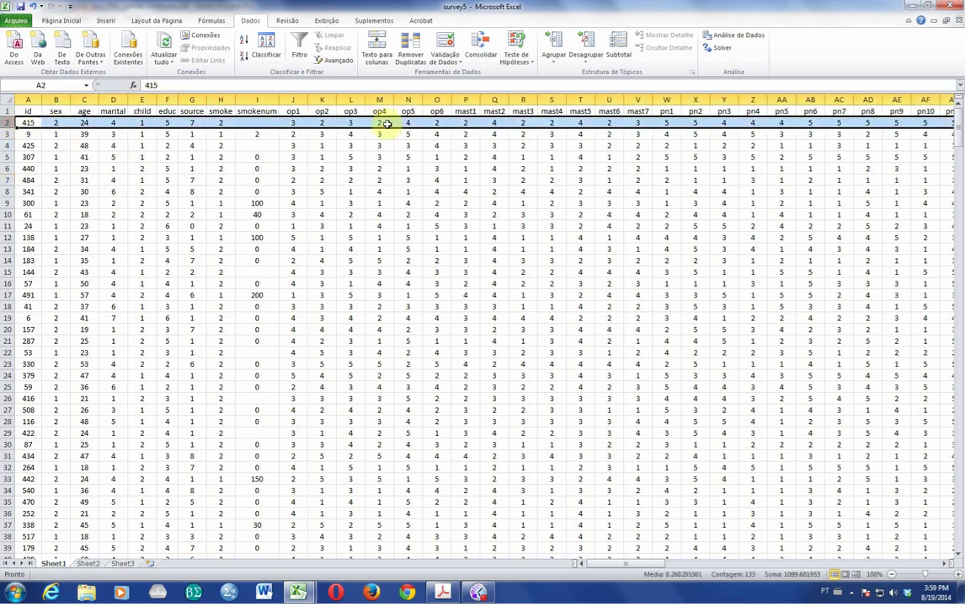
pyautogui.click(335, 21)
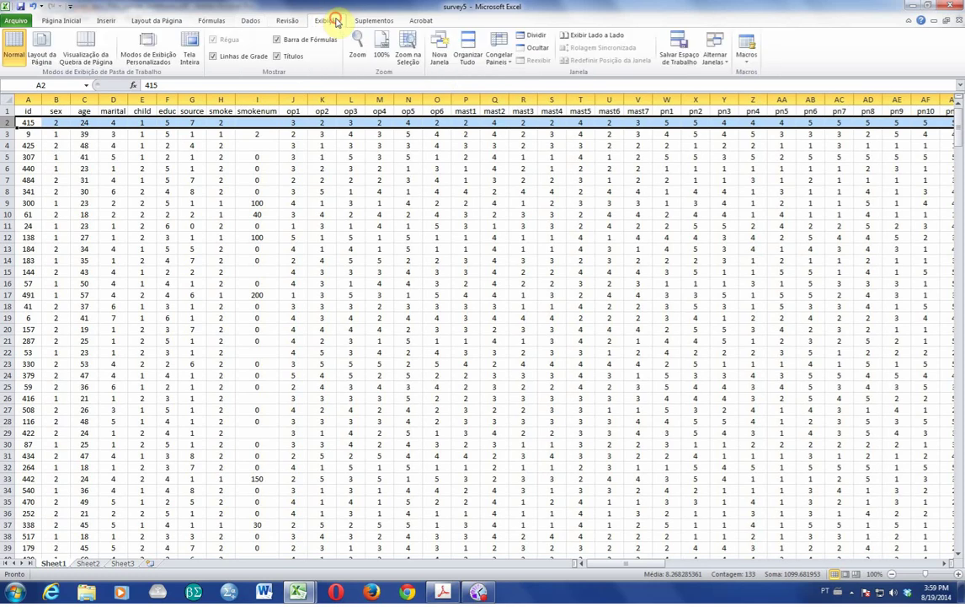
pyautogui.click(504, 44)
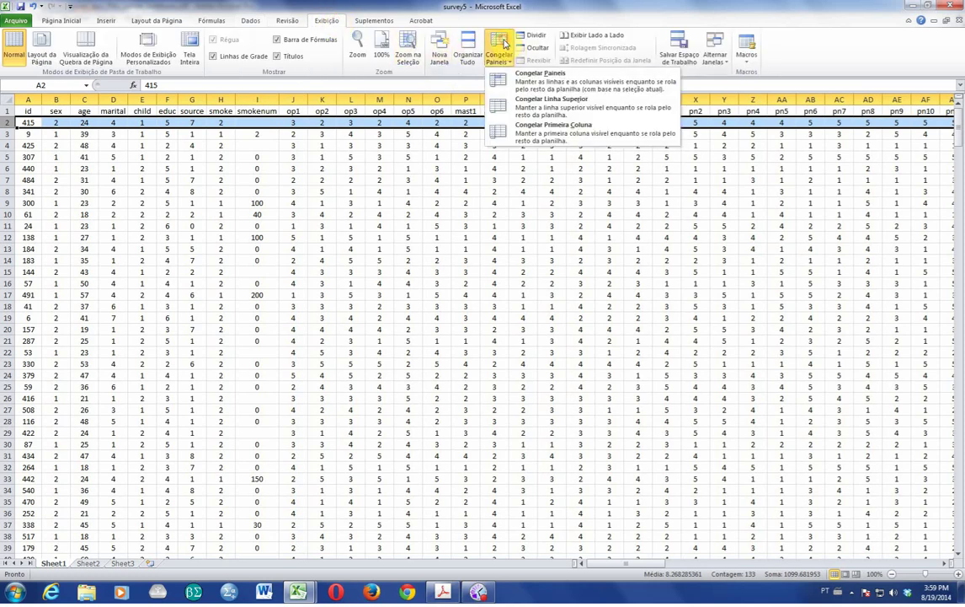
pyautogui.click(514, 76)
pyautogui.click(403, 189)
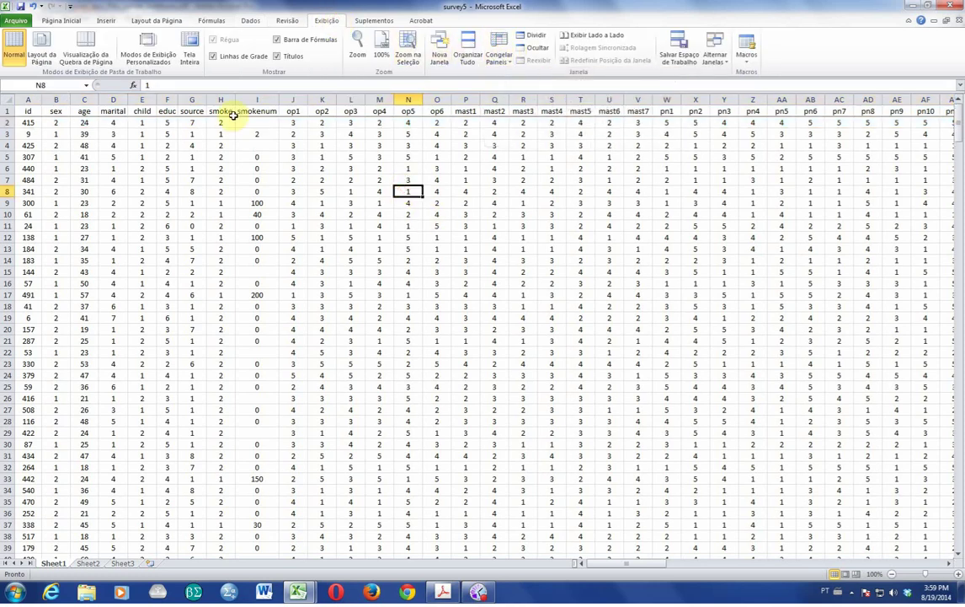
# Enter the labels MÉDIA, MEDIANA, MODA and DESVIO PADRÃO in B442:B445 below the data, and widen column B to fit them
pyautogui.scroll(-3, 233, 140)
pyautogui.scroll(-20, 233, 140)
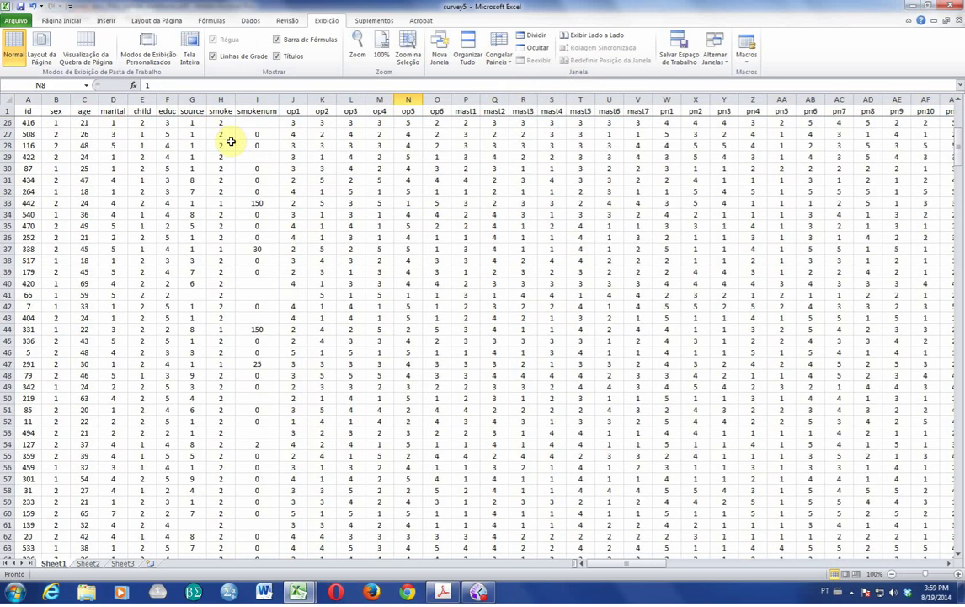
pyautogui.scroll(-20, 289, 193)
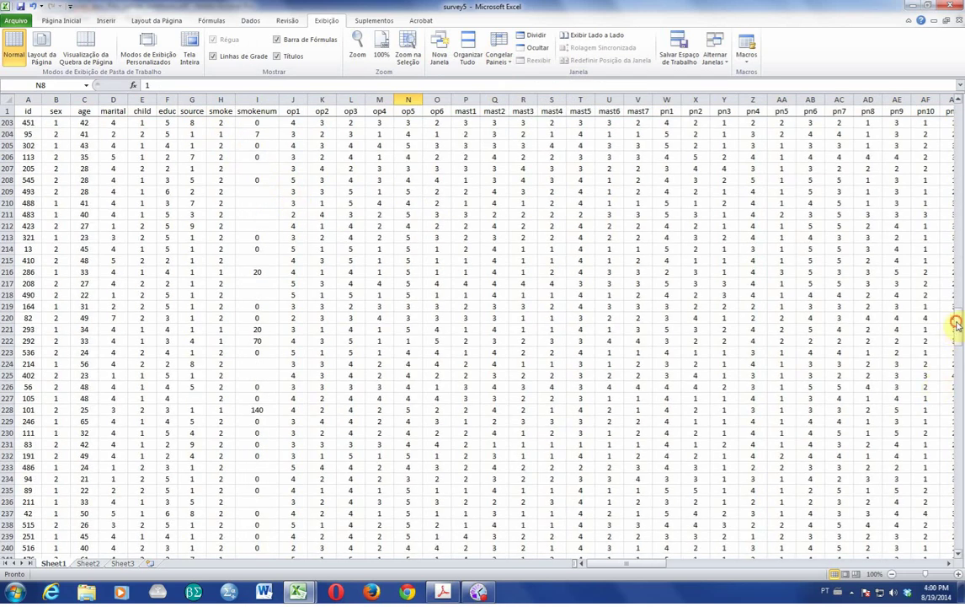
pyautogui.moveTo(957, 323); pyautogui.dragTo(957, 532)
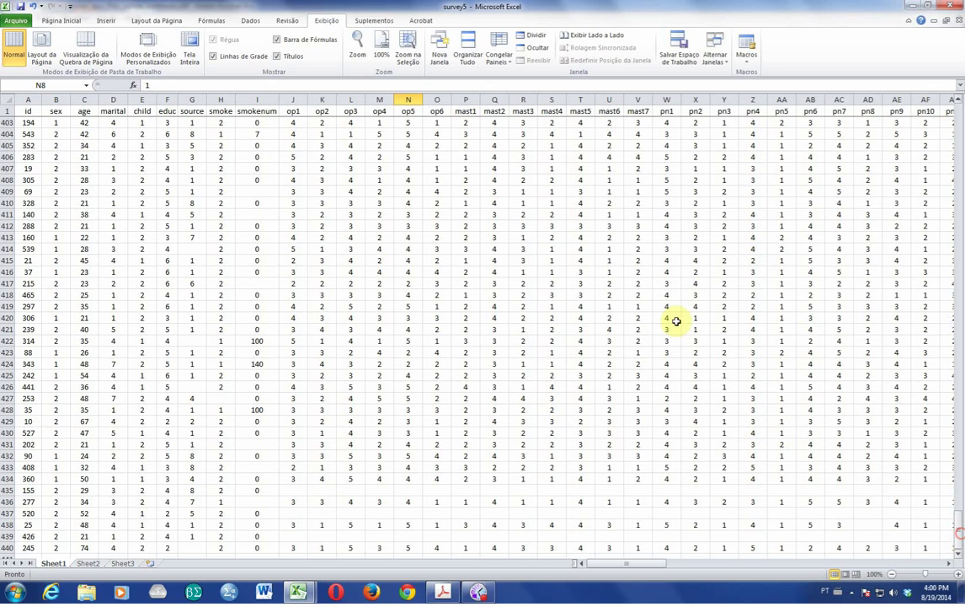
pyautogui.scroll(-8, 677, 321)
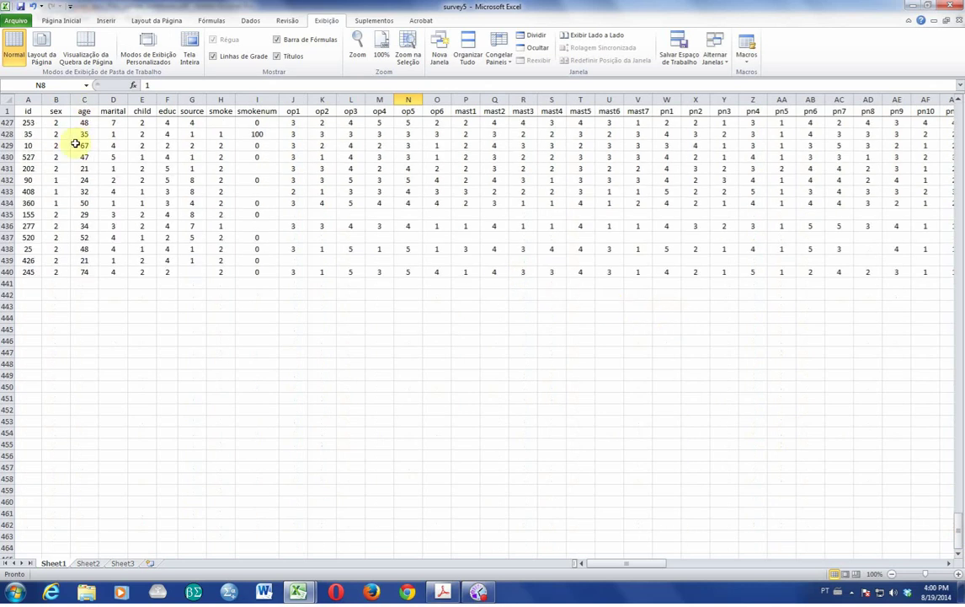
pyautogui.middleClick(619, 177)
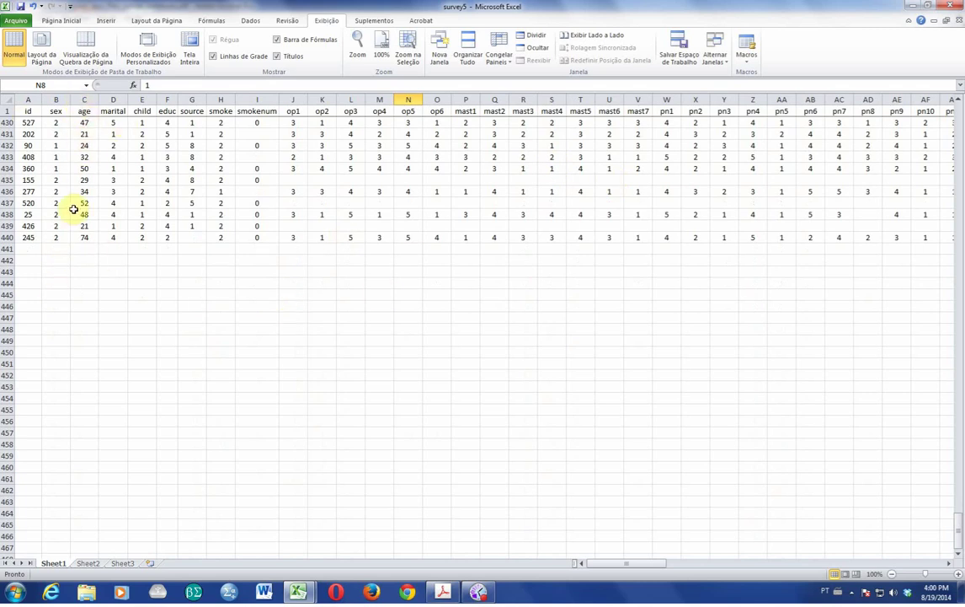
pyautogui.click(56, 260)
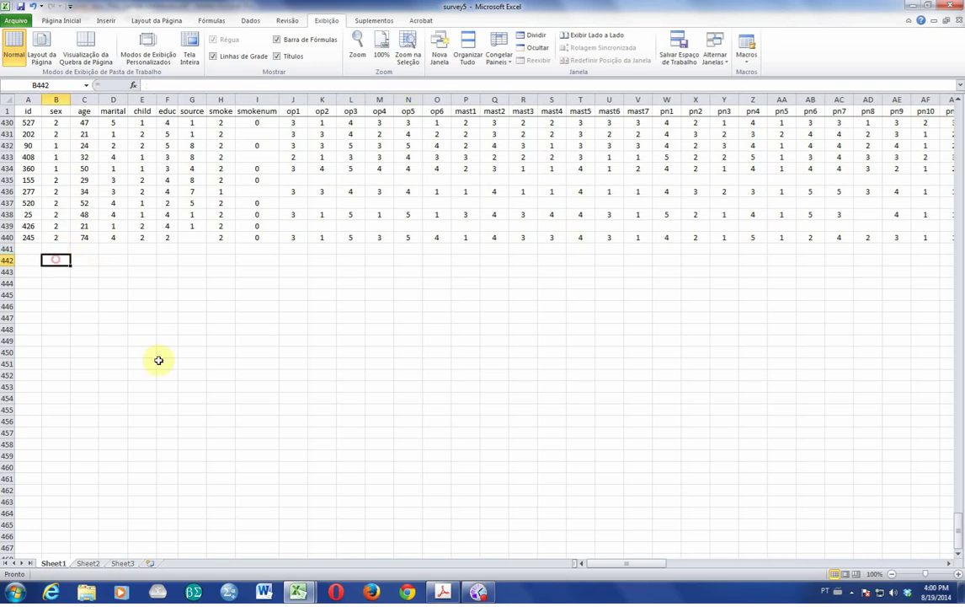
pyautogui.write('MÉDIA')
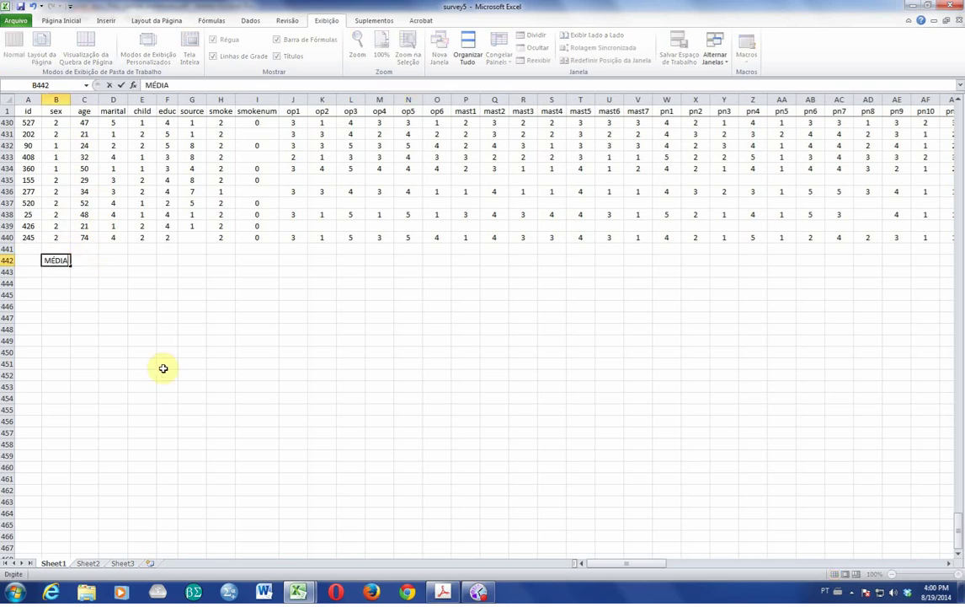
pyautogui.press('Return')
pyautogui.write('MEDIANA')
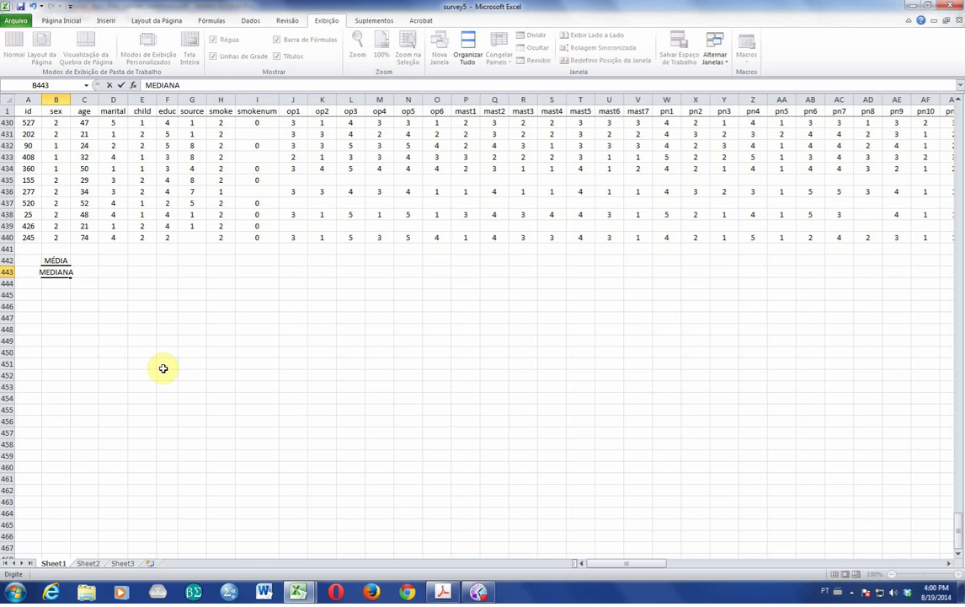
pyautogui.press('Return')
pyautogui.write('MODA')
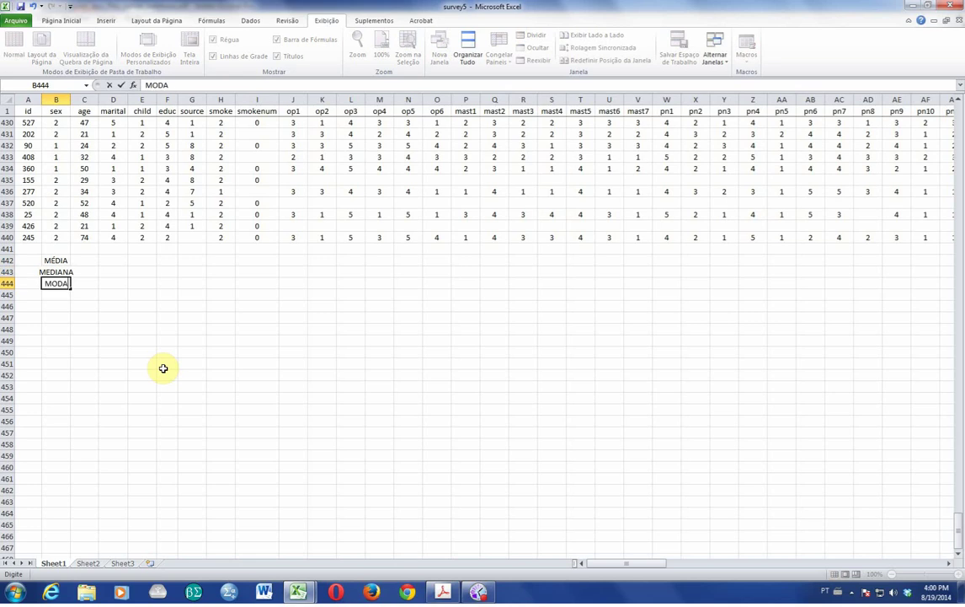
pyautogui.press('Return')
pyautogui.write('DESVIO PADRÃO')
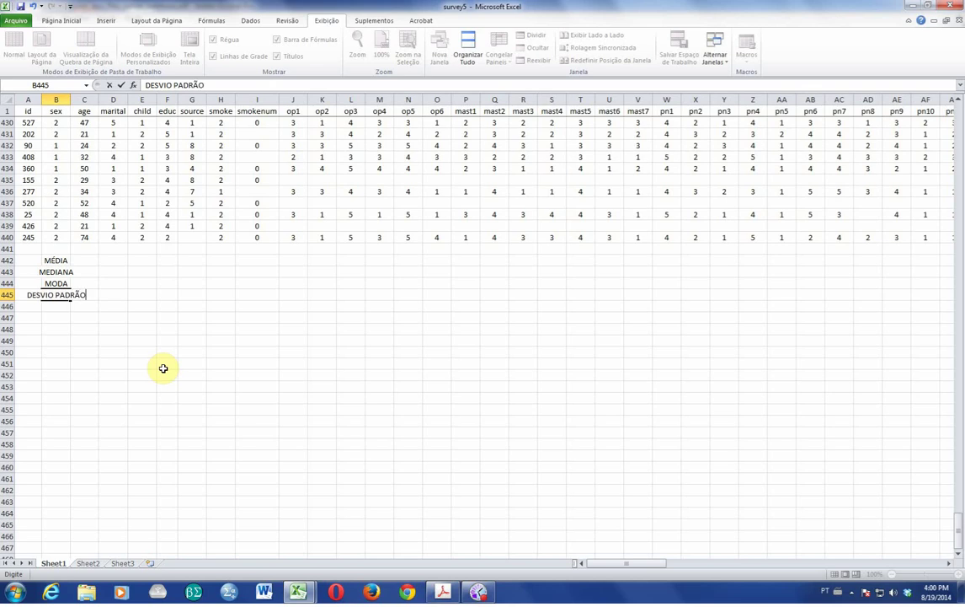
pyautogui.press('Return')
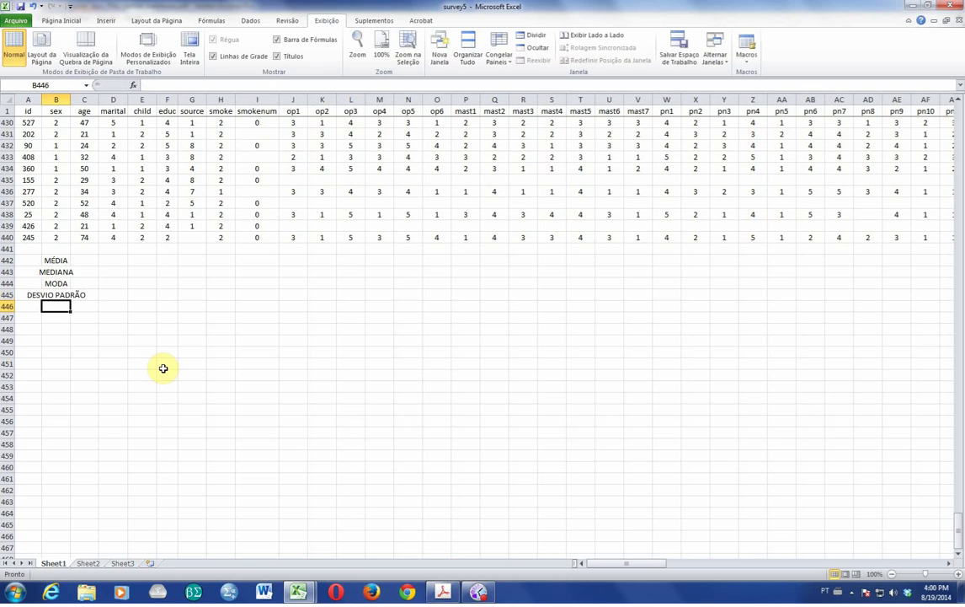
pyautogui.doubleClick(73, 100)
# Left-align the statistic labels in B442:B445 and fill B442:C445 with yellow
pyautogui.moveTo(83, 257); pyautogui.dragTo(86, 295)
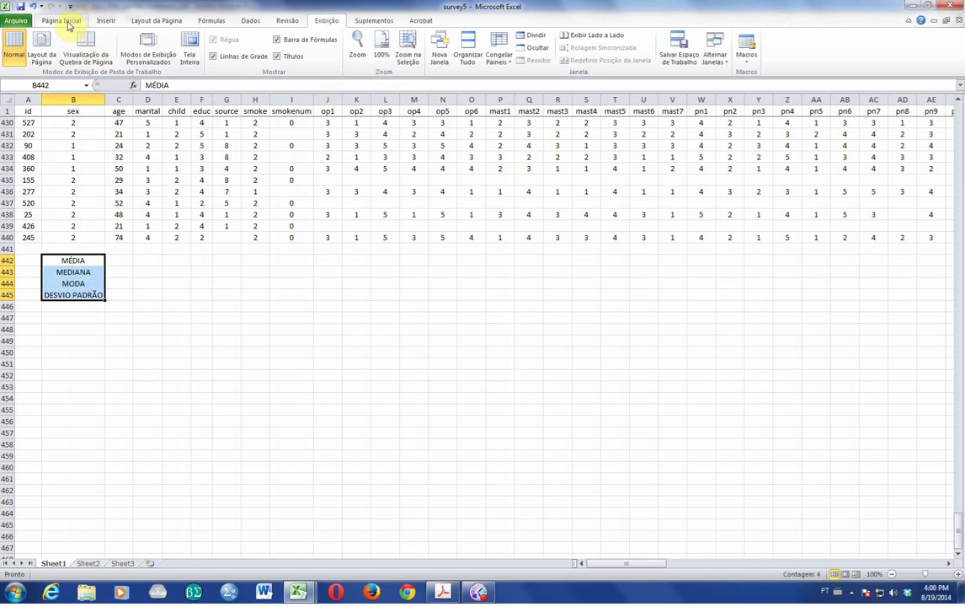
pyautogui.click(66, 21)
pyautogui.click(236, 57)
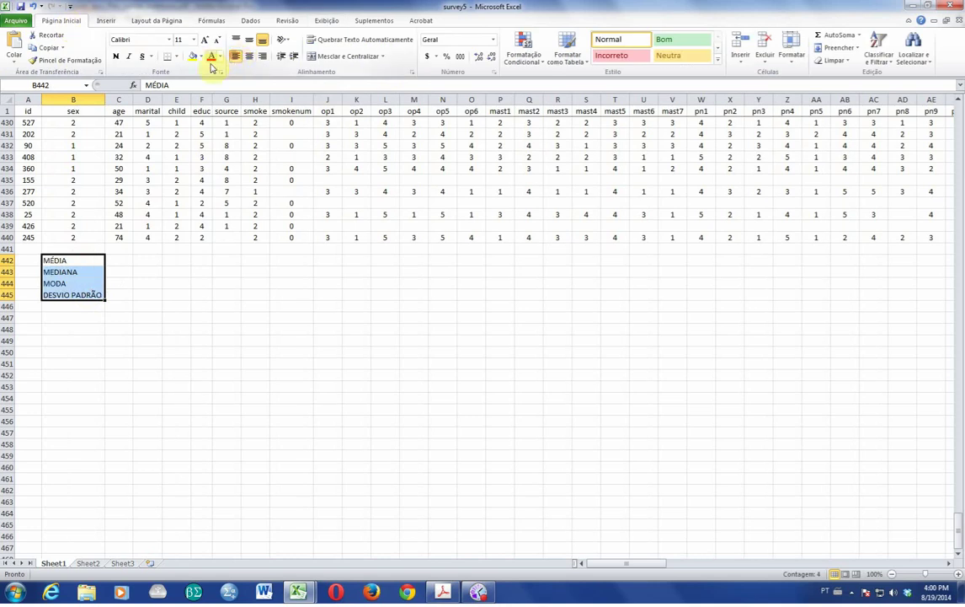
pyautogui.moveTo(82, 259); pyautogui.dragTo(123, 295)
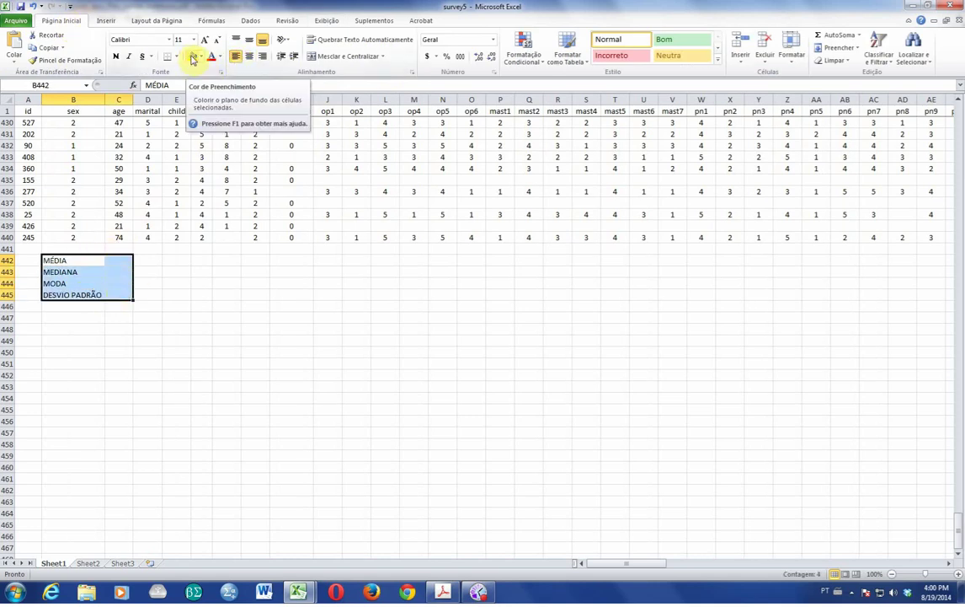
pyautogui.click(193, 57)
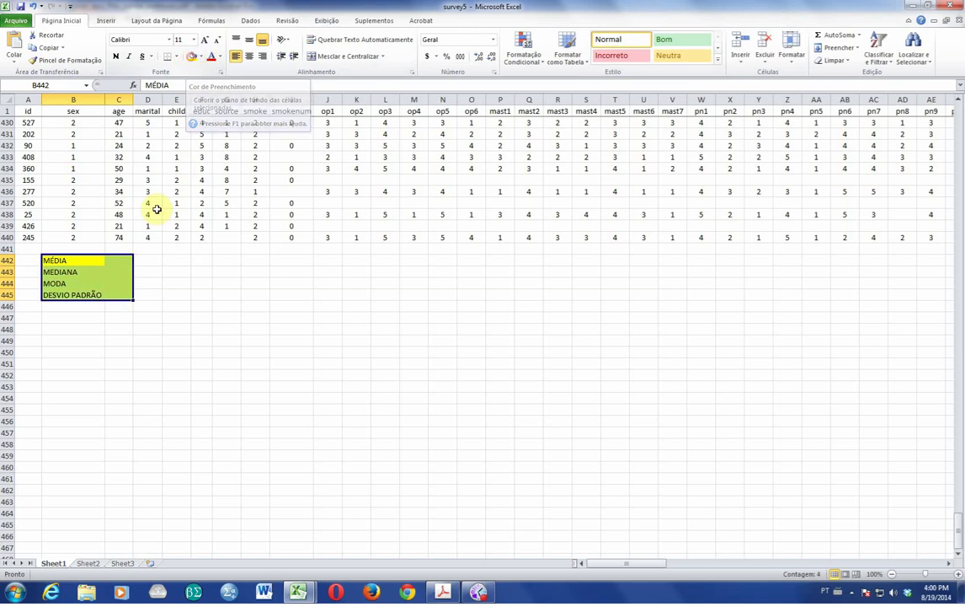
# Add all borders to the statistics block B442:C445
pyautogui.click(179, 58)
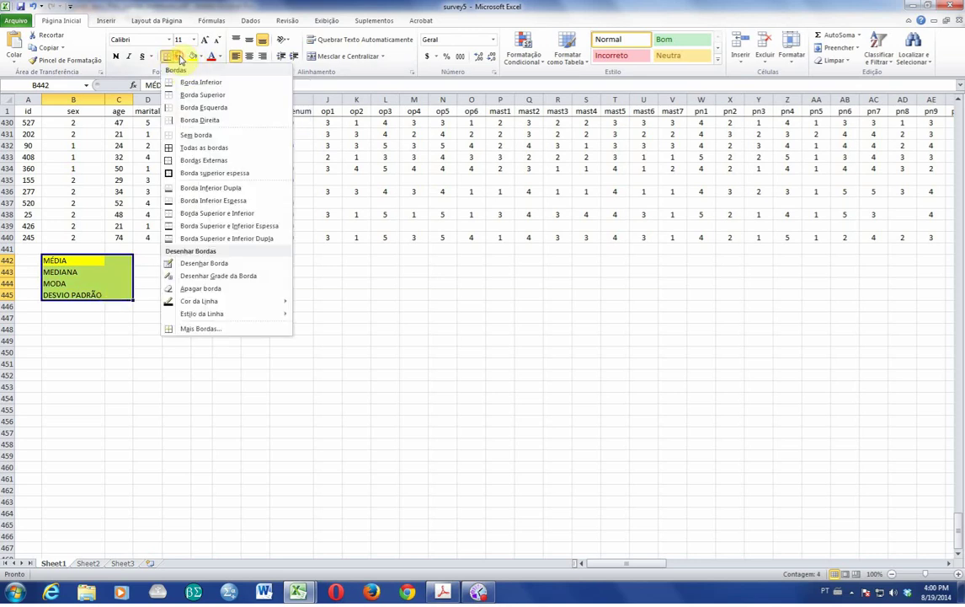
pyautogui.click(203, 147)
pyautogui.click(148, 271)
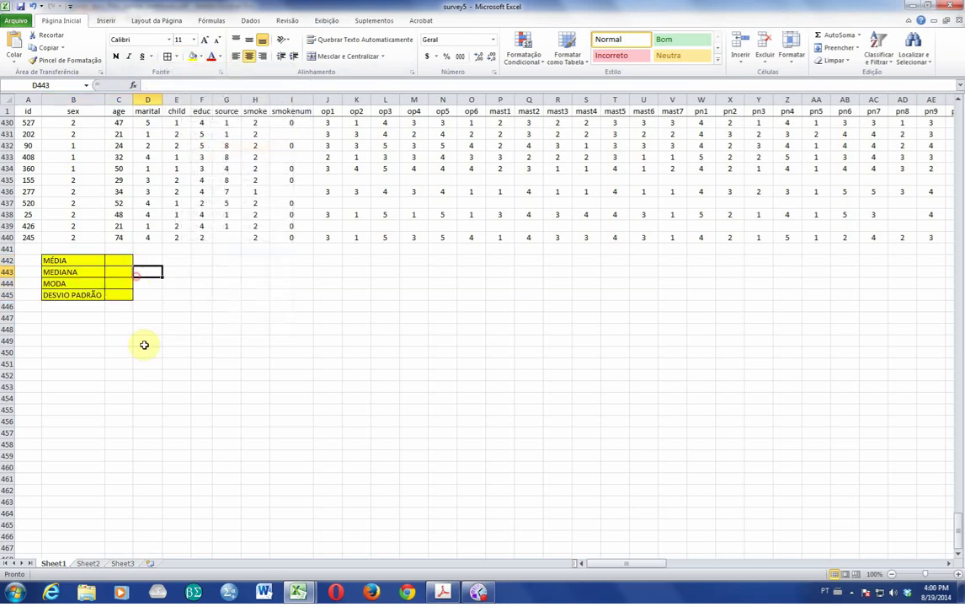
# Insert the MÉDIA function from the Estatística category in C442, beside the MÉDIA label
pyautogui.click(118, 258)
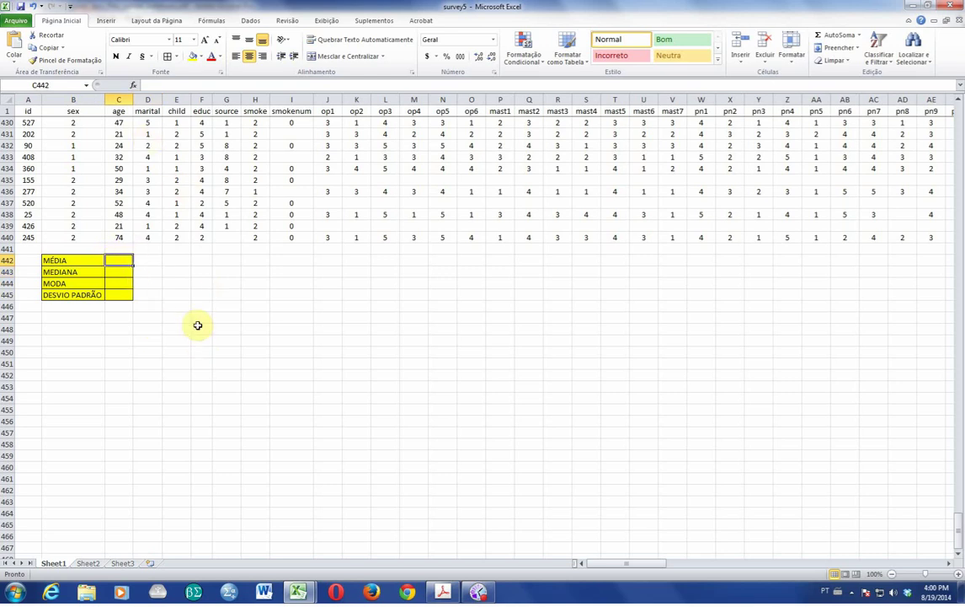
pyautogui.click(135, 86)
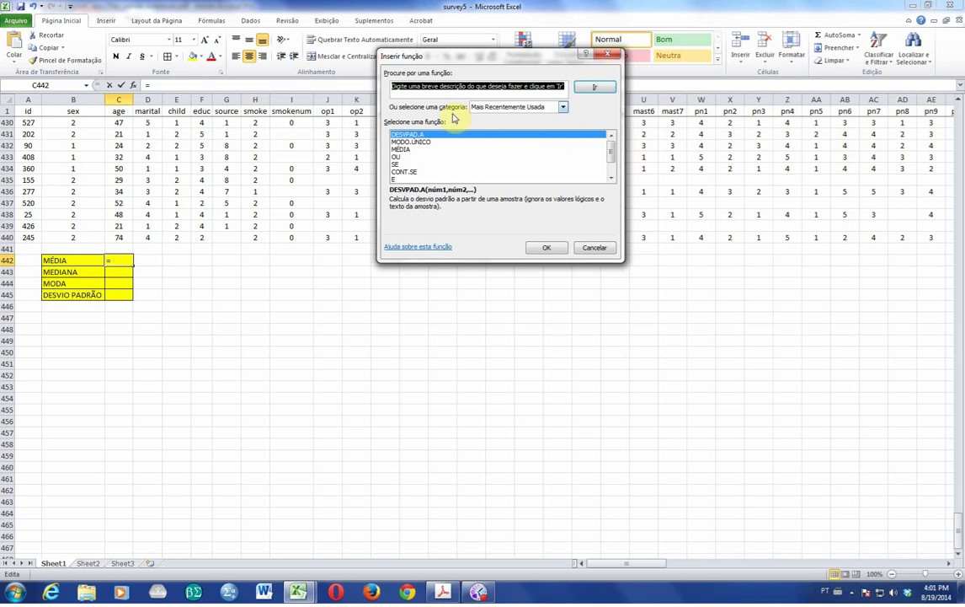
pyautogui.click(563, 108)
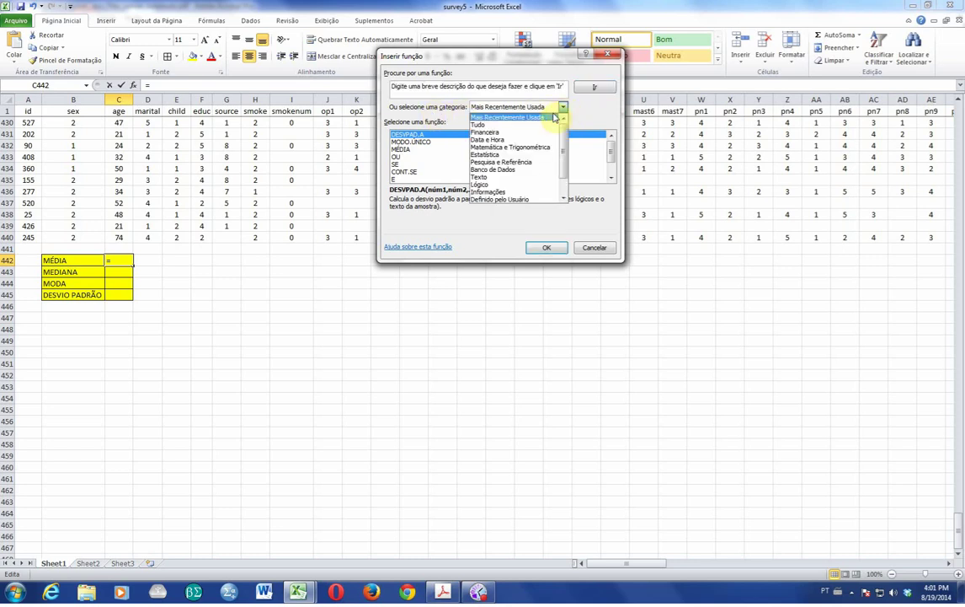
pyautogui.click(505, 155)
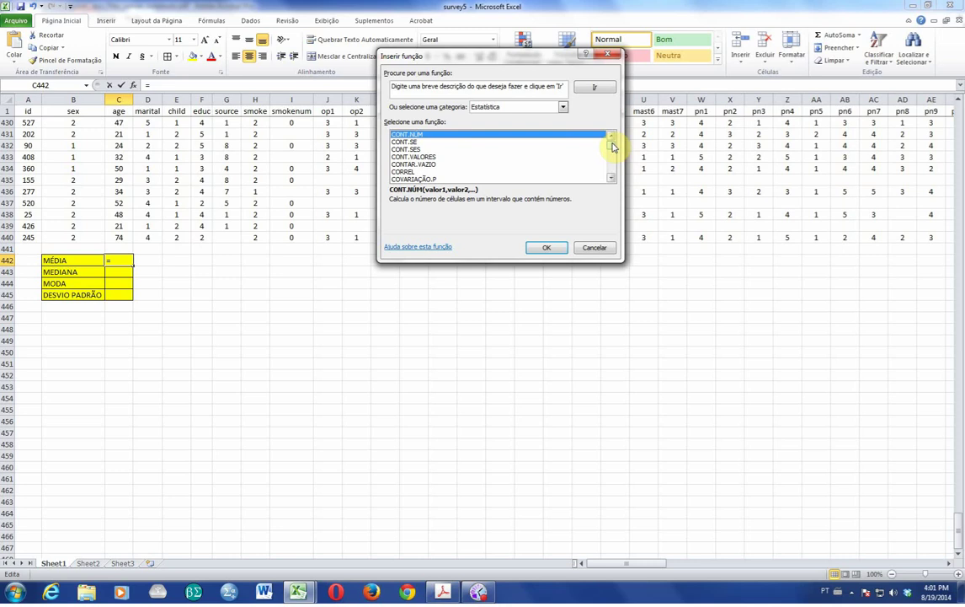
pyautogui.moveTo(612, 147); pyautogui.dragTo(612, 157)
pyautogui.click(422, 164)
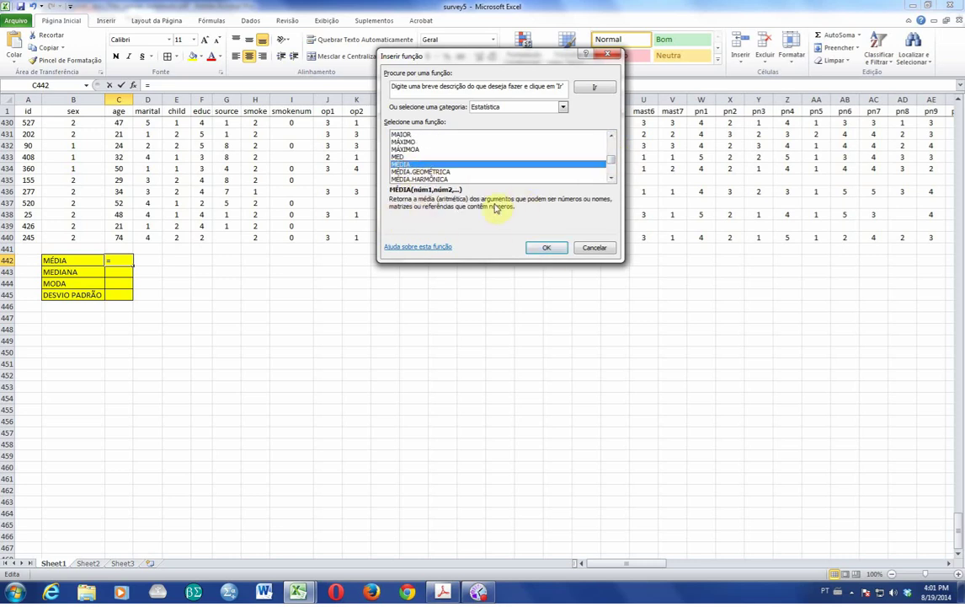
pyautogui.click(554, 249)
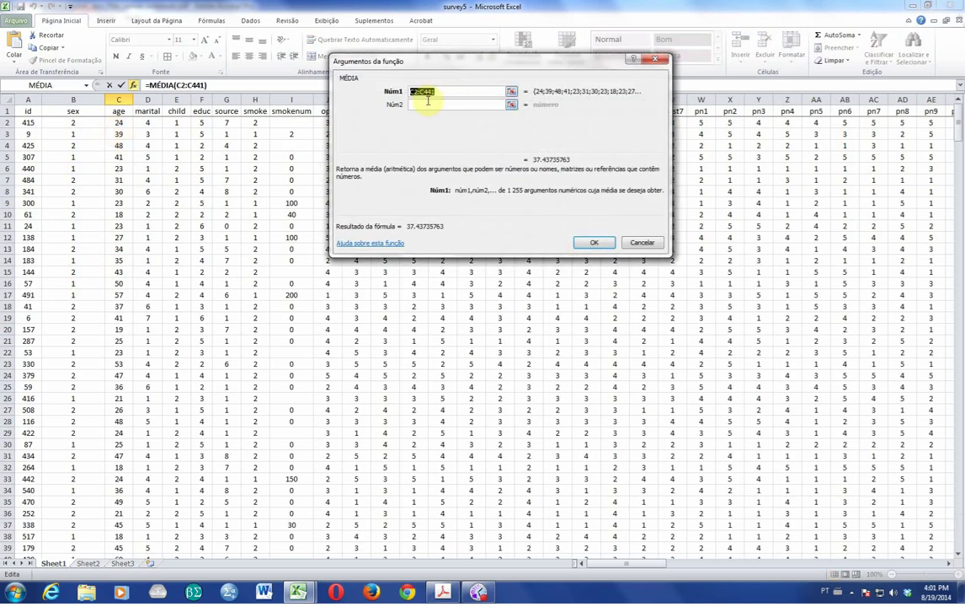
# Replace the MÉDIA function's proposed range with the age values in C2:C440 and complete the formula
pyautogui.press('Delete')
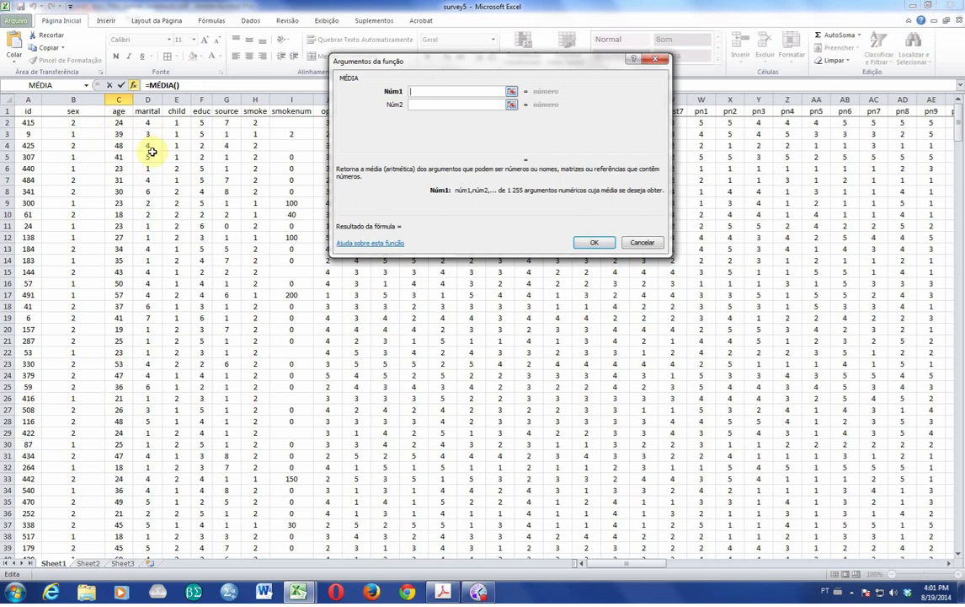
pyautogui.click(124, 122)
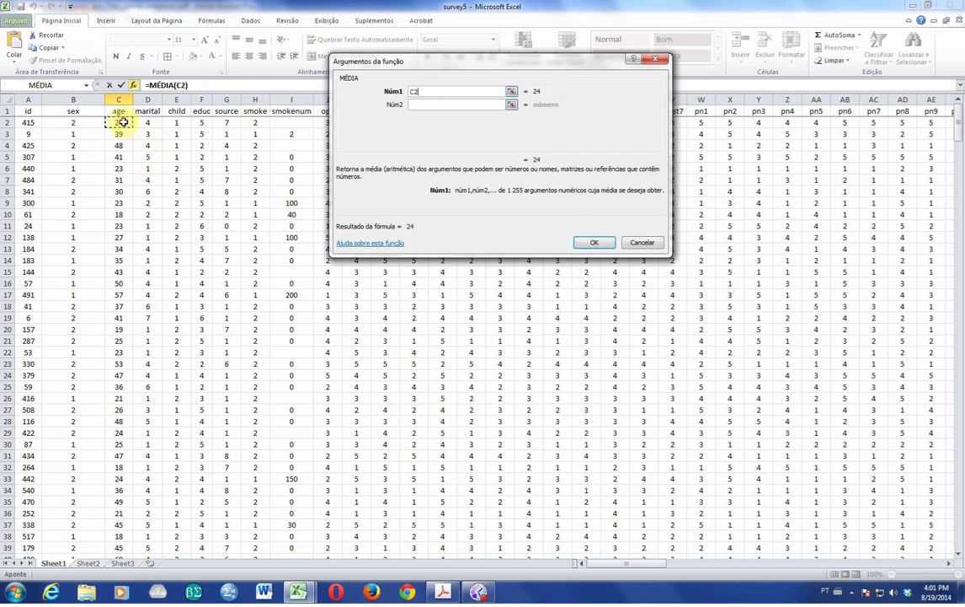
pyautogui.moveTo(124, 122); pyautogui.dragTo(120, 534)
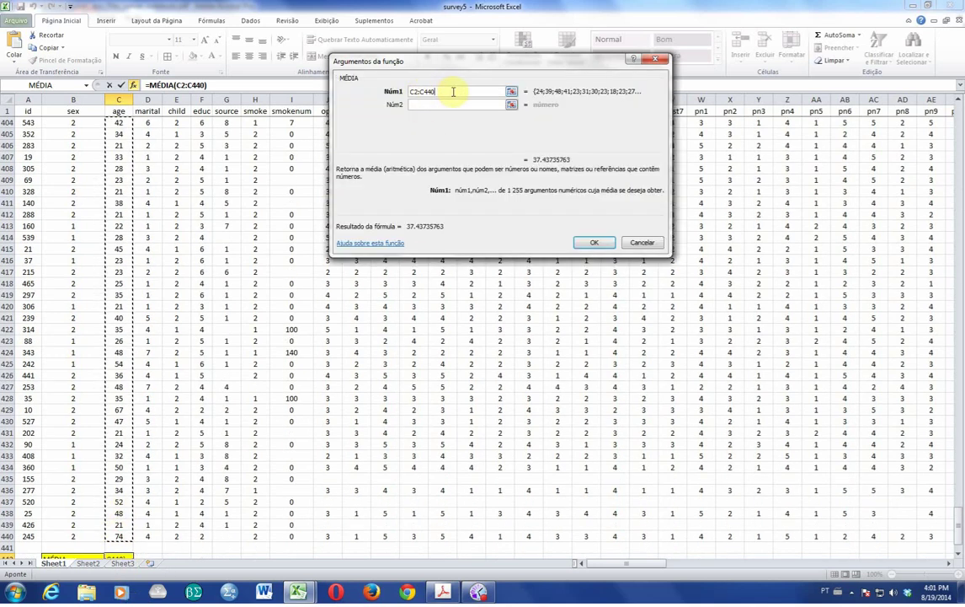
pyautogui.click(594, 242)
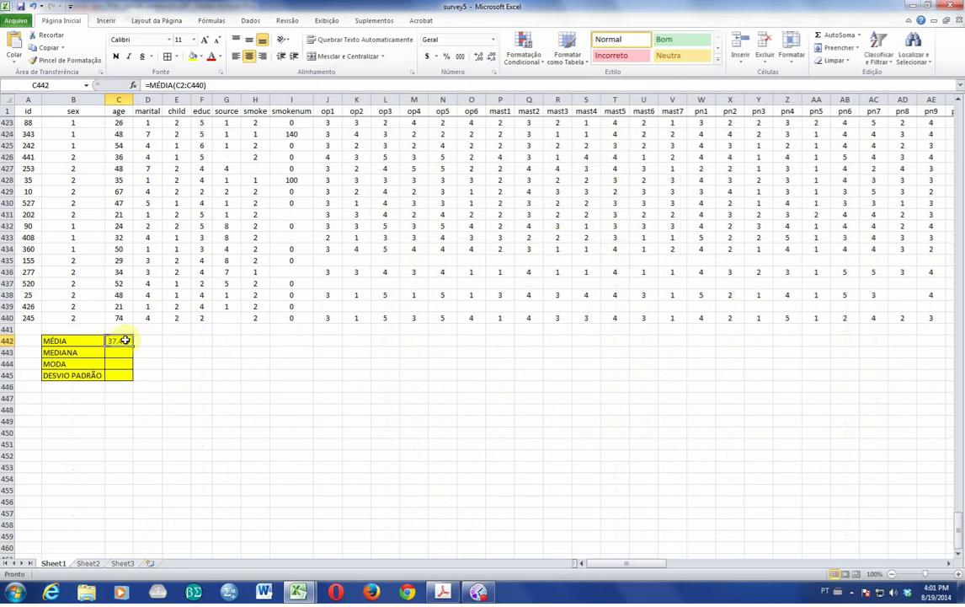
# Format the mean in C442 at font size 14 with two decimals, and widen column C to fit it
pyautogui.click(205, 41)
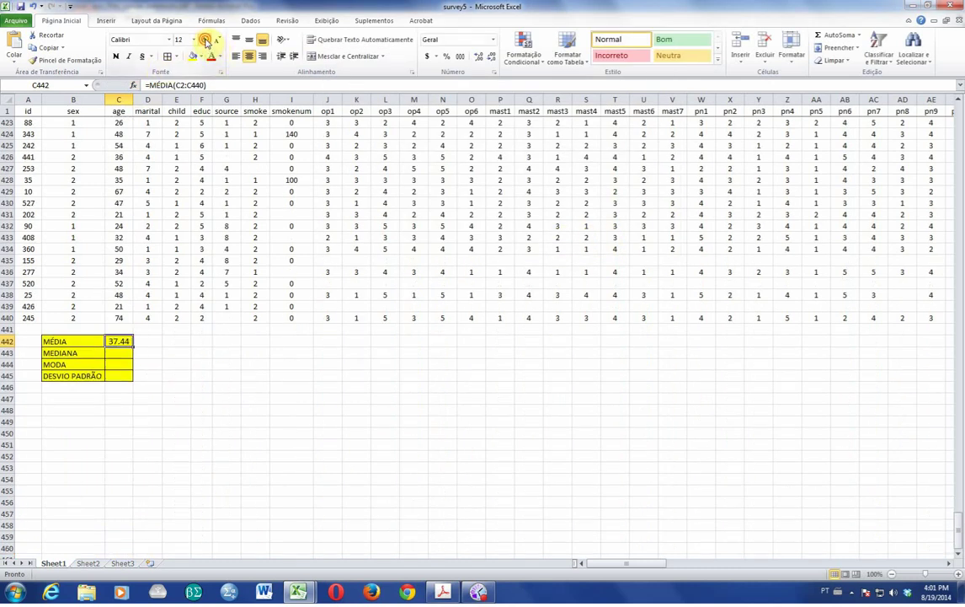
pyautogui.click(205, 40)
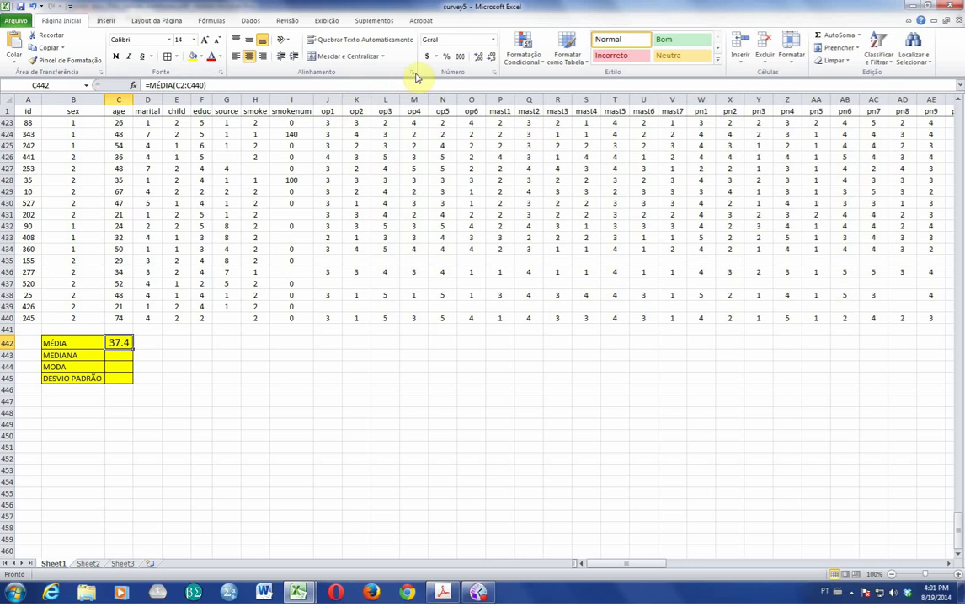
pyautogui.click(476, 57)
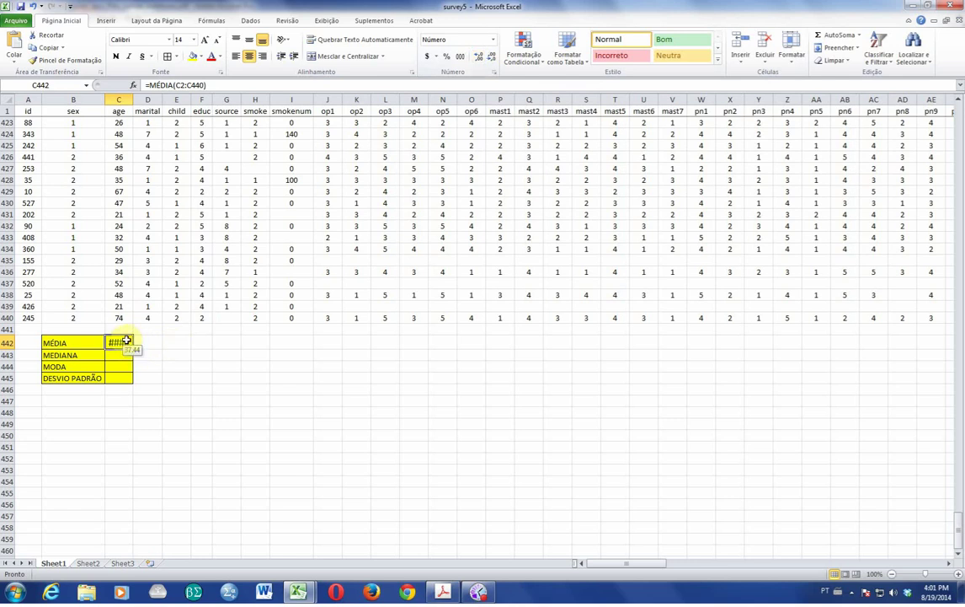
pyautogui.doubleClick(134, 98)
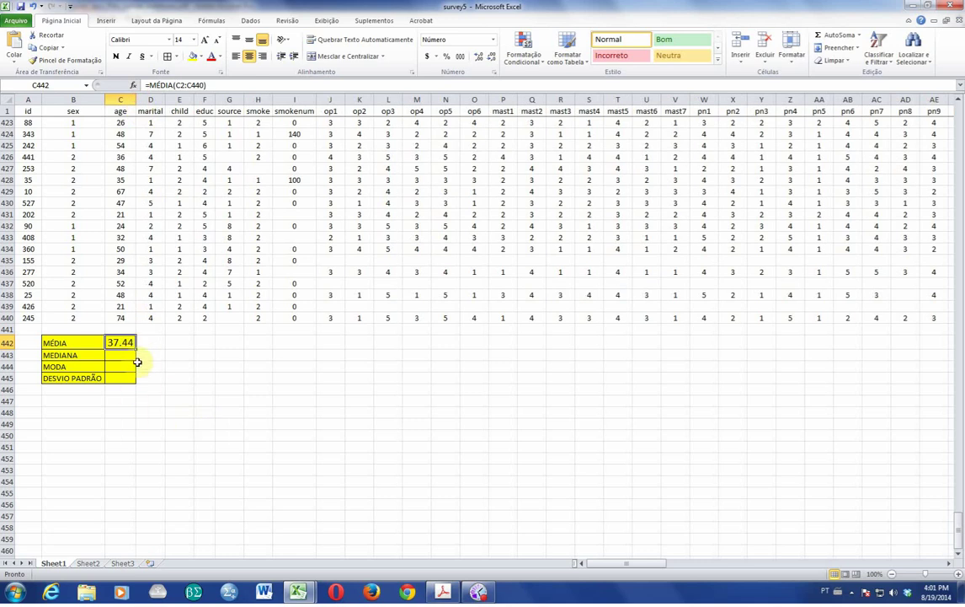
pyautogui.click(204, 357)
pyautogui.click(123, 344)
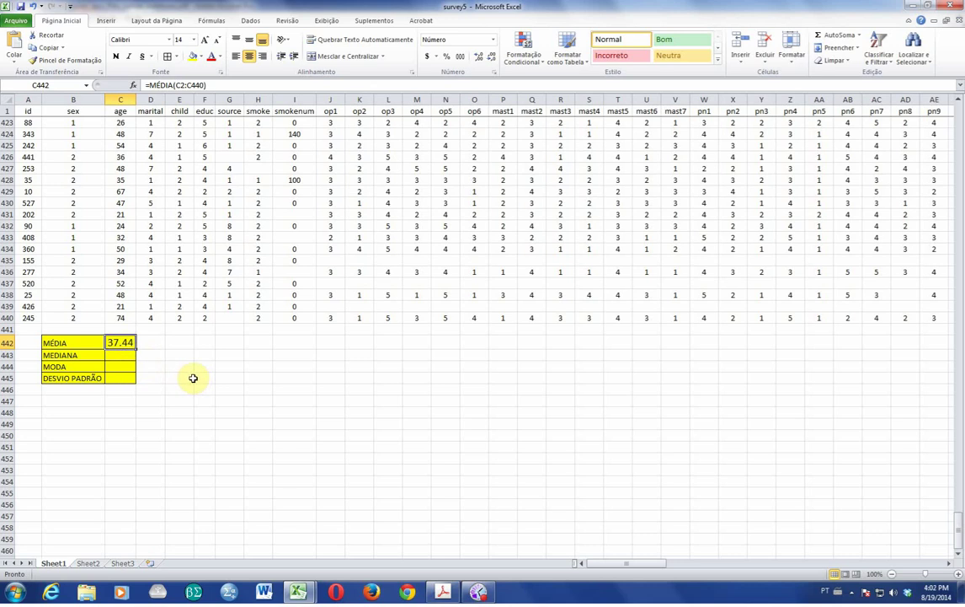
# Calculate the median age in C443 with a MED formula over C2:C440
pyautogui.click(123, 357)
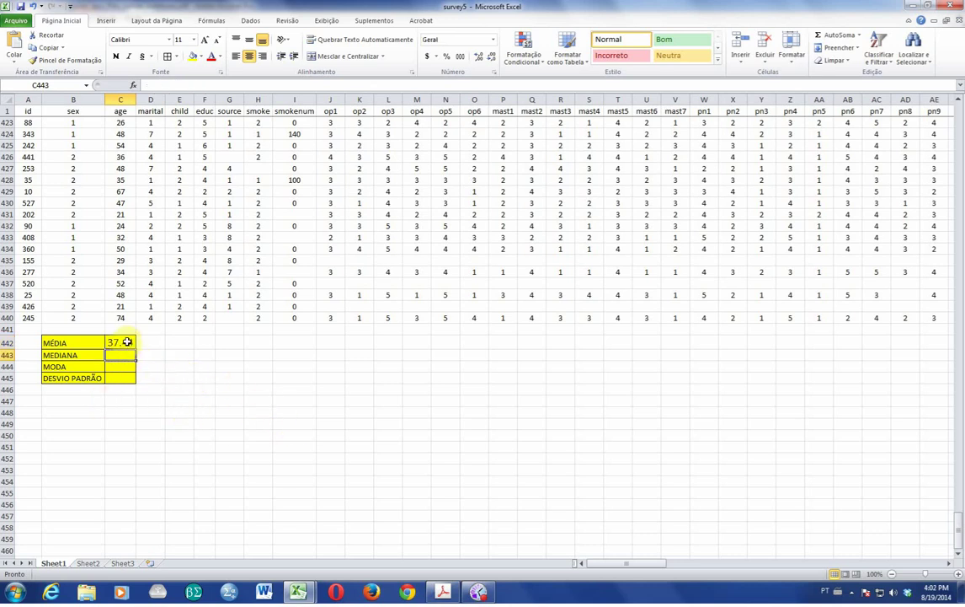
pyautogui.click(127, 342)
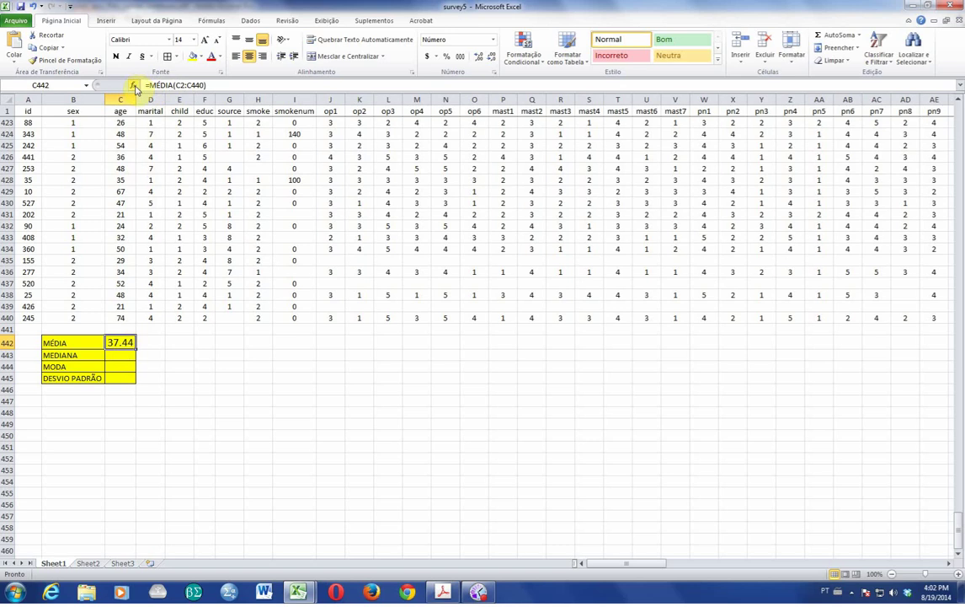
pyautogui.click(126, 355)
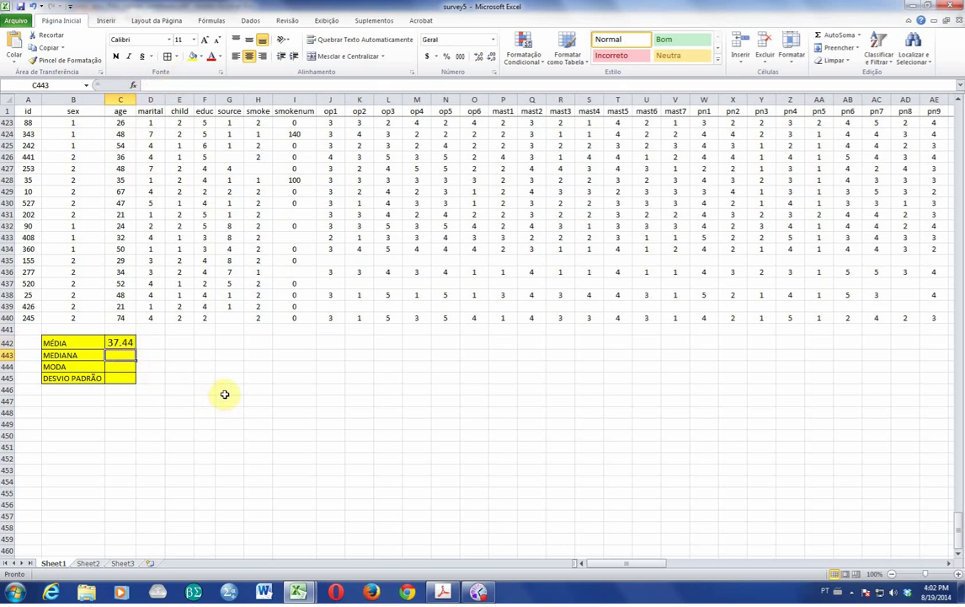
pyautogui.write('=')
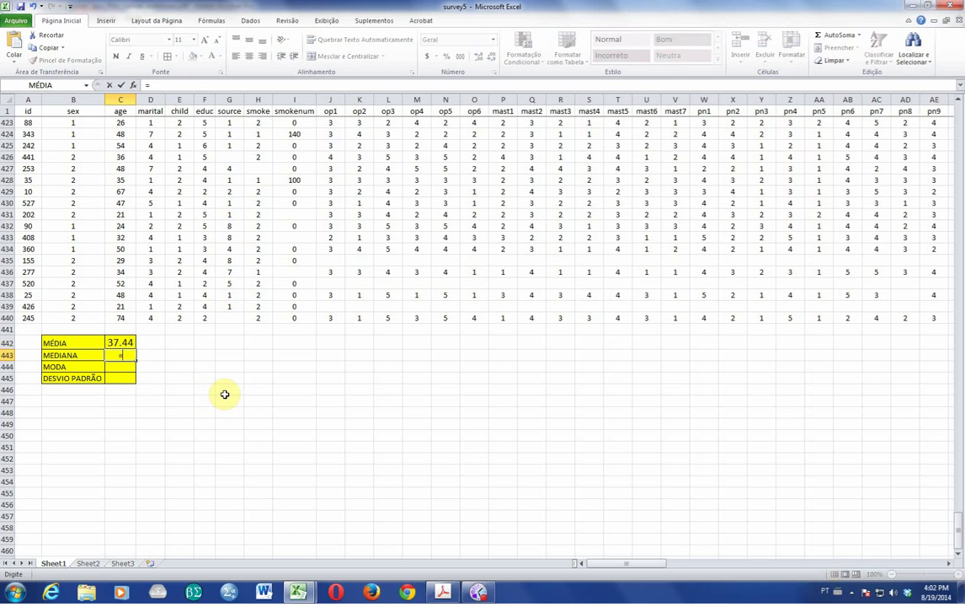
pyautogui.write('MED')
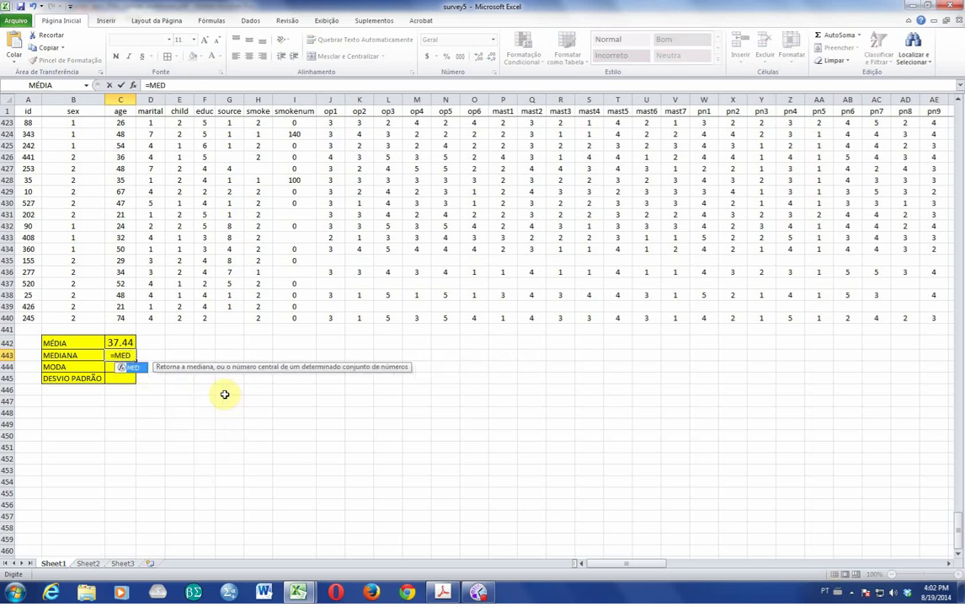
pyautogui.write('(')
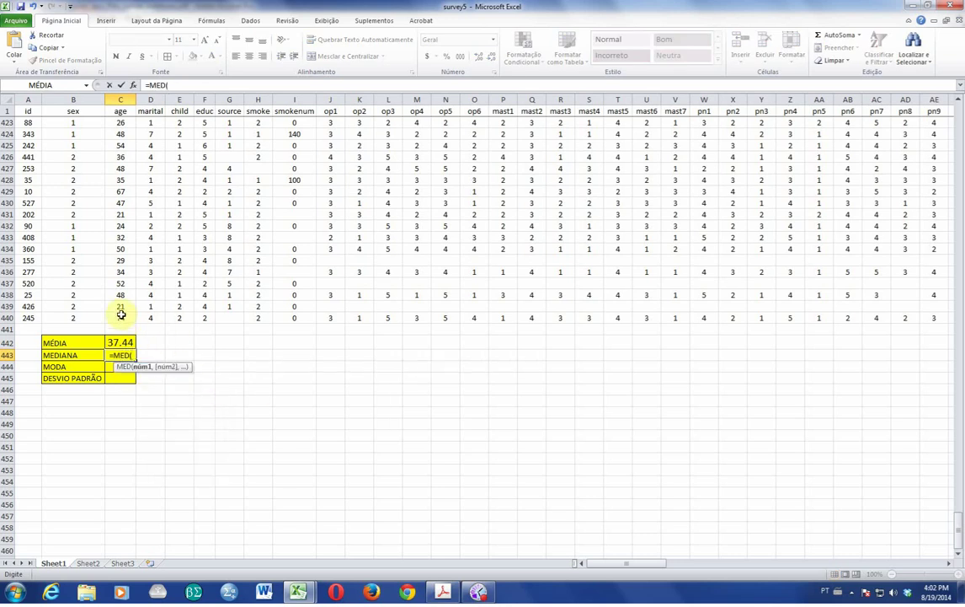
pyautogui.moveTo(122, 315); pyautogui.dragTo(123, 124)
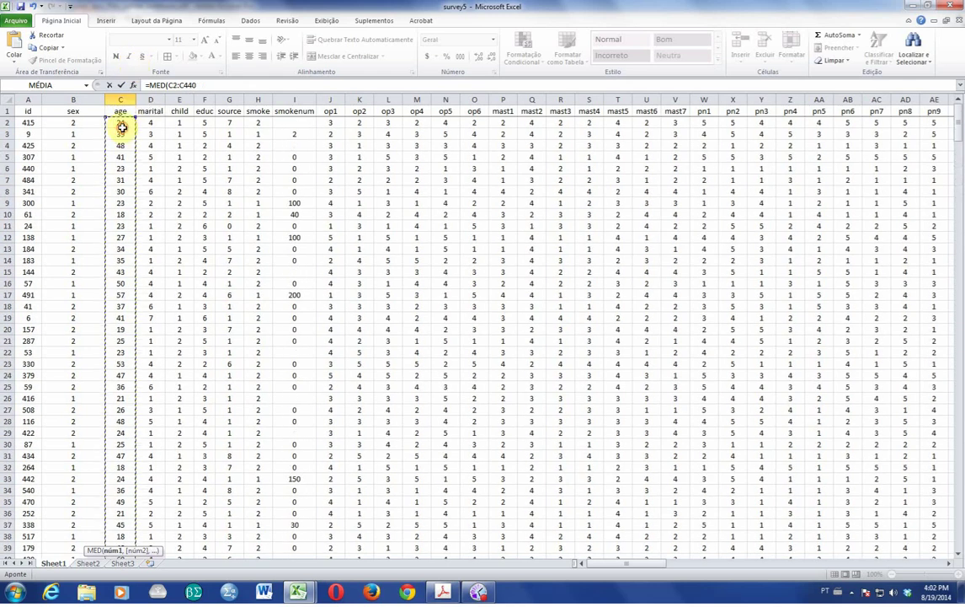
pyautogui.hotkey('ctrl', 'Return')
pyautogui.scroll(-5, 287, 395)
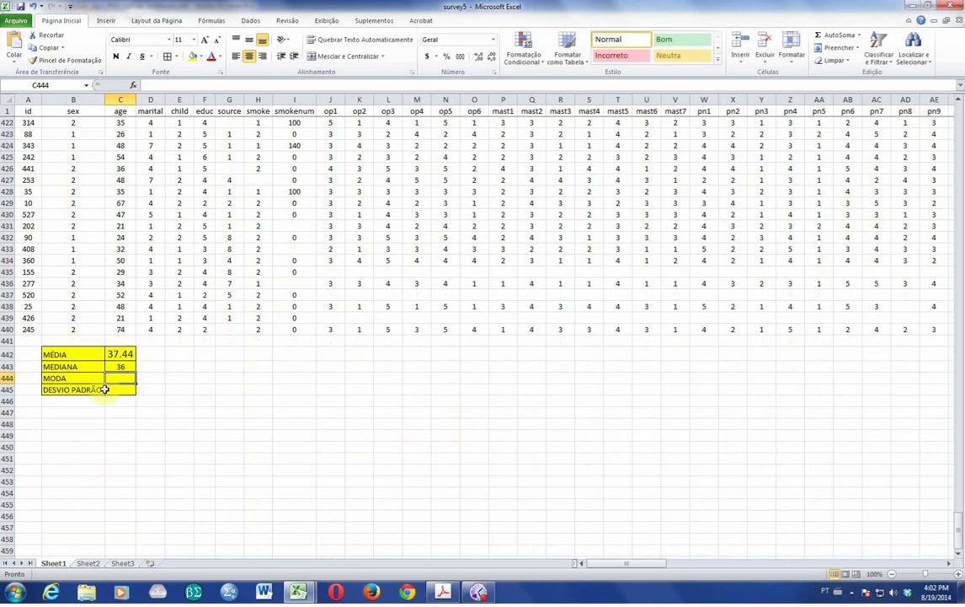
# Enlarge the font of the median in C443 by several sizes
pyautogui.click(204, 40)
pyautogui.click(205, 40)
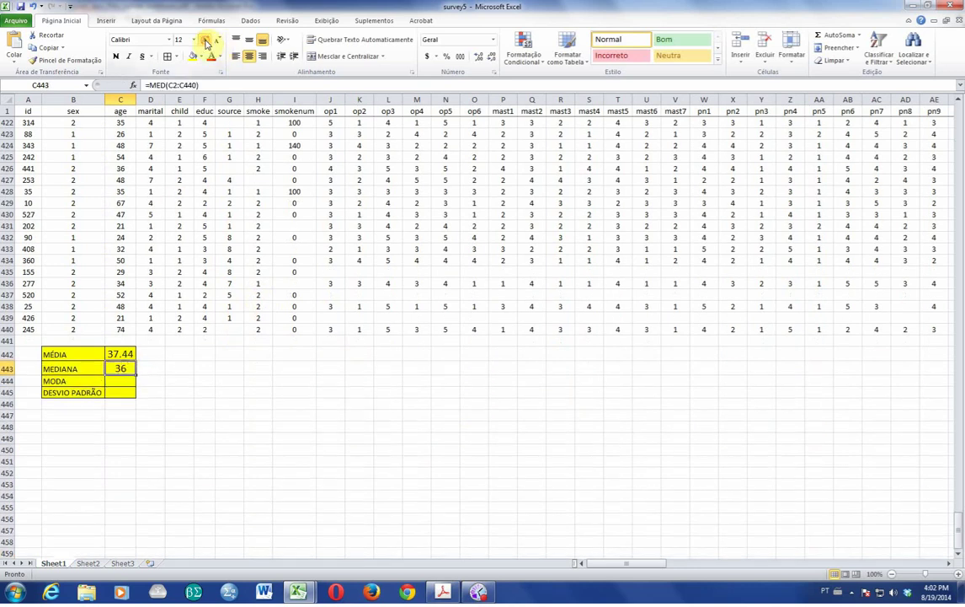
pyautogui.click(205, 41)
pyautogui.click(204, 41)
# Insert the MODO.ÚNICO function from the Estatística category in C444, beside the MODA label
pyautogui.click(126, 384)
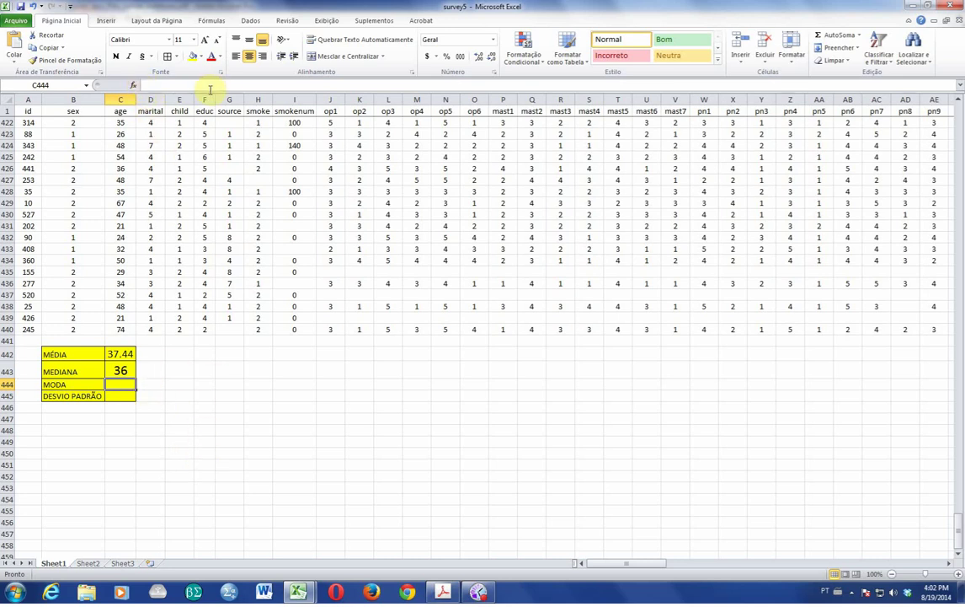
pyautogui.click(132, 85)
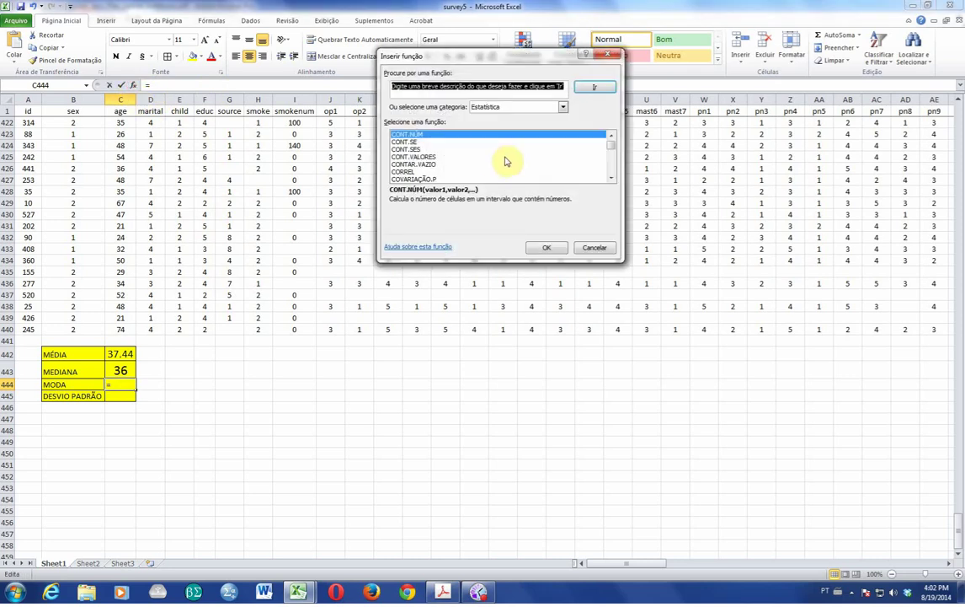
pyautogui.moveTo(612, 147); pyautogui.dragTo(619, 165)
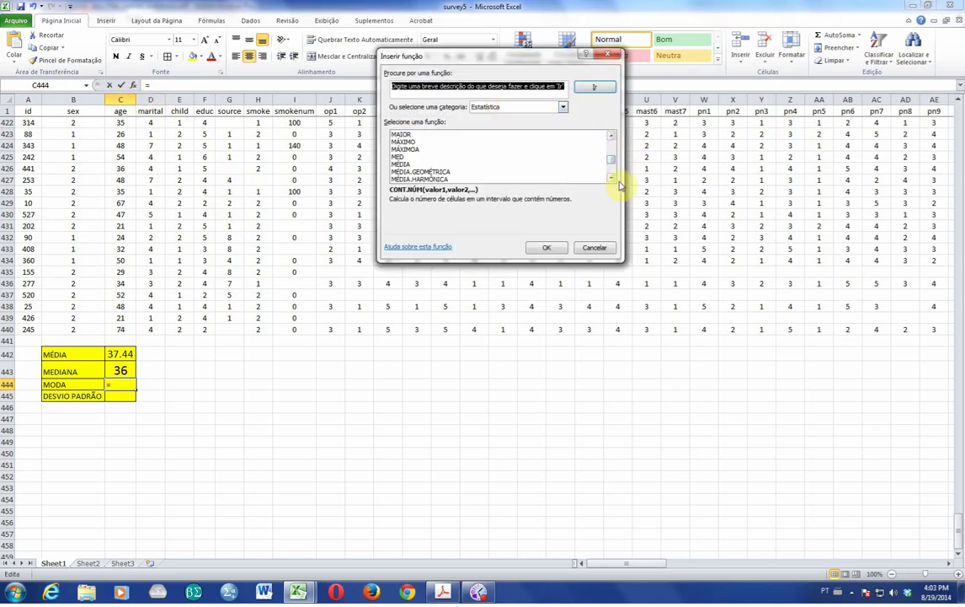
pyautogui.click(613, 177)
pyautogui.click(613, 178)
pyautogui.click(613, 178)
pyautogui.click(612, 177)
pyautogui.click(613, 177)
pyautogui.click(612, 178)
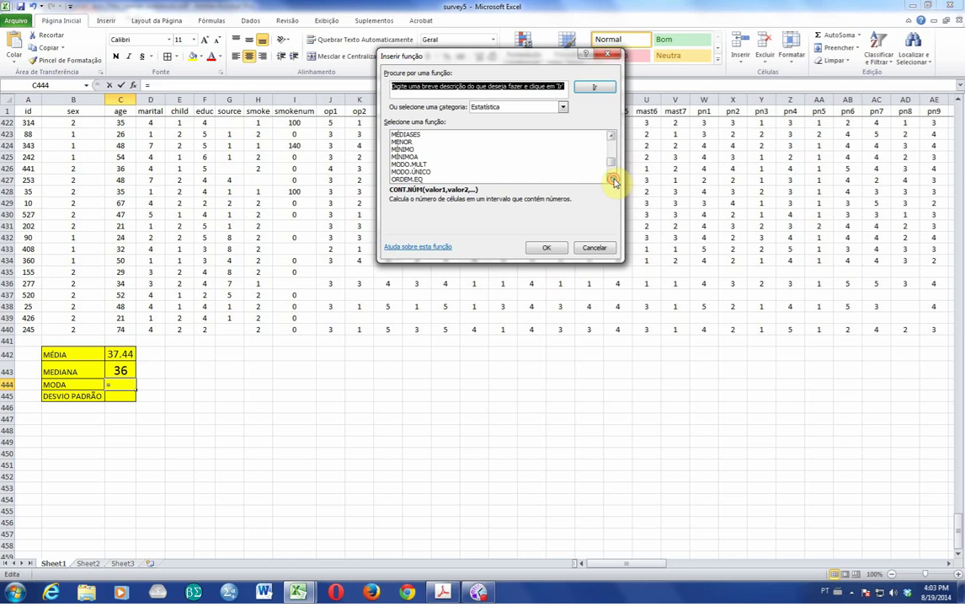
pyautogui.click(413, 171)
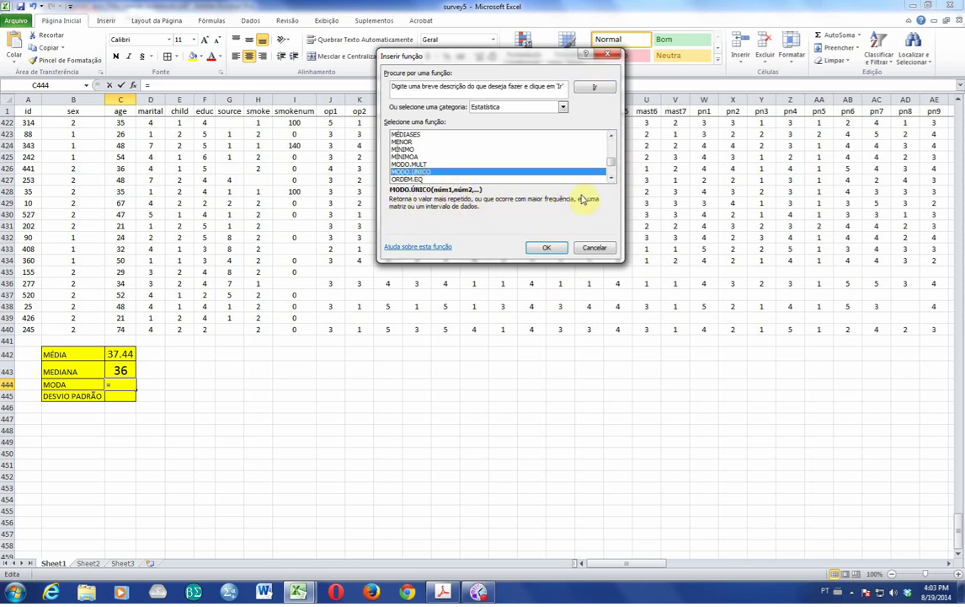
pyautogui.click(561, 248)
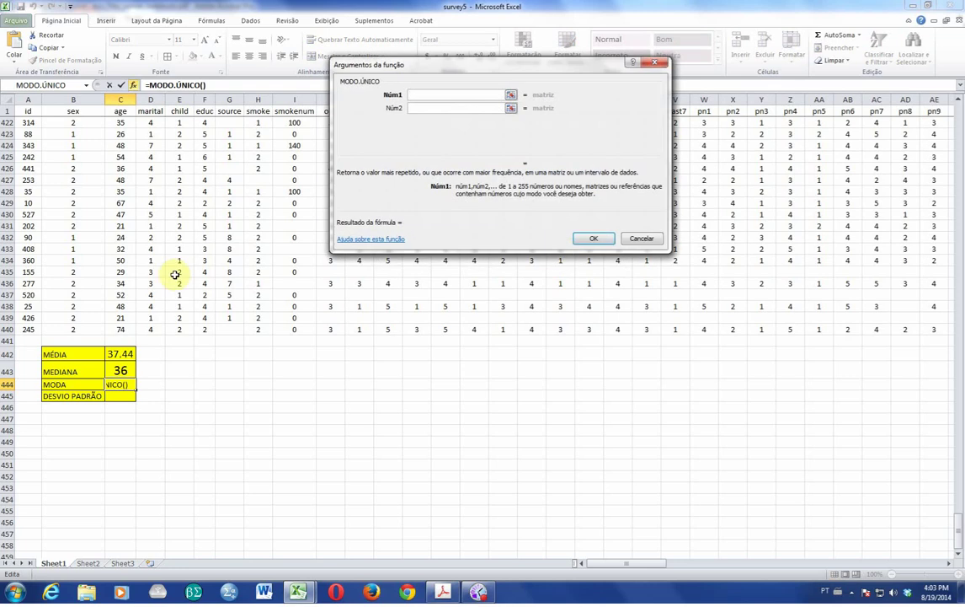
# Use the age values in C2:C440 as the MODO.ÚNICO argument and complete the formula
pyautogui.click(125, 328)
pyautogui.moveTo(125, 329); pyautogui.dragTo(118, 124)
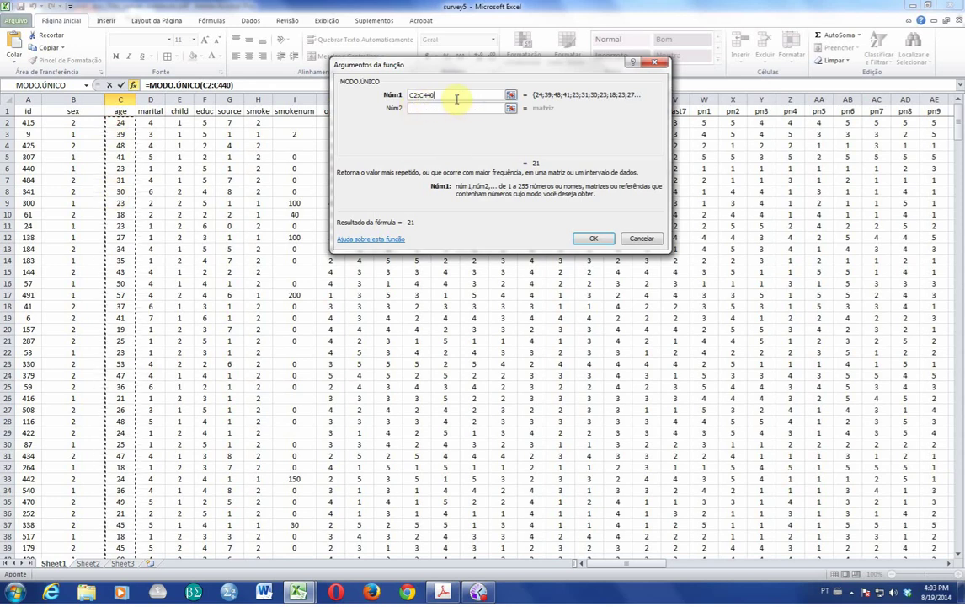
pyautogui.click(593, 239)
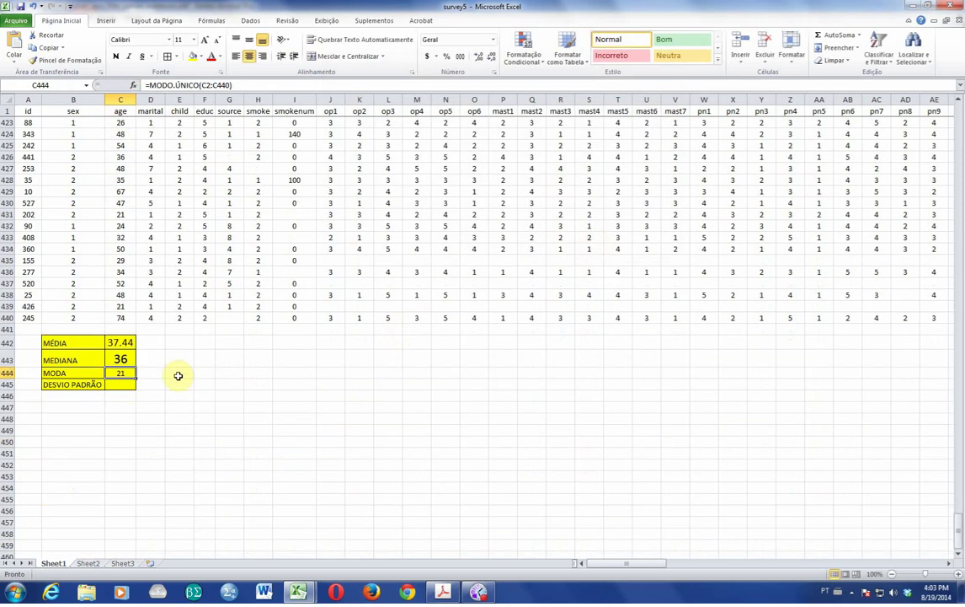
# Increase the font size of the mode in C444 to 16
pyautogui.click(205, 39)
pyautogui.click(205, 40)
pyautogui.click(206, 39)
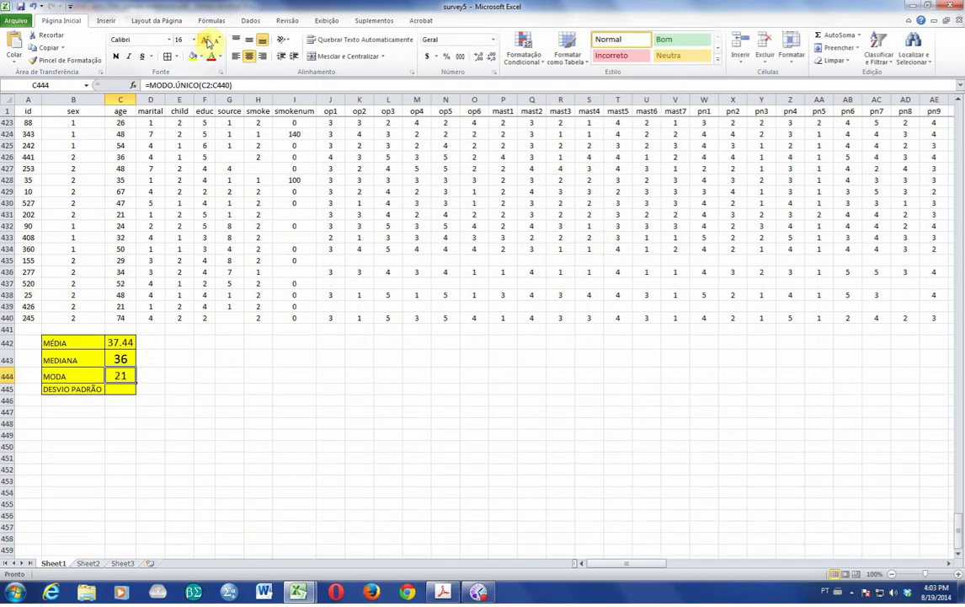
# Enlarge the mode's font by one more size and insert the DESVPAD.A function from the Estatística category in C445
pyautogui.click(205, 40)
pyautogui.click(126, 390)
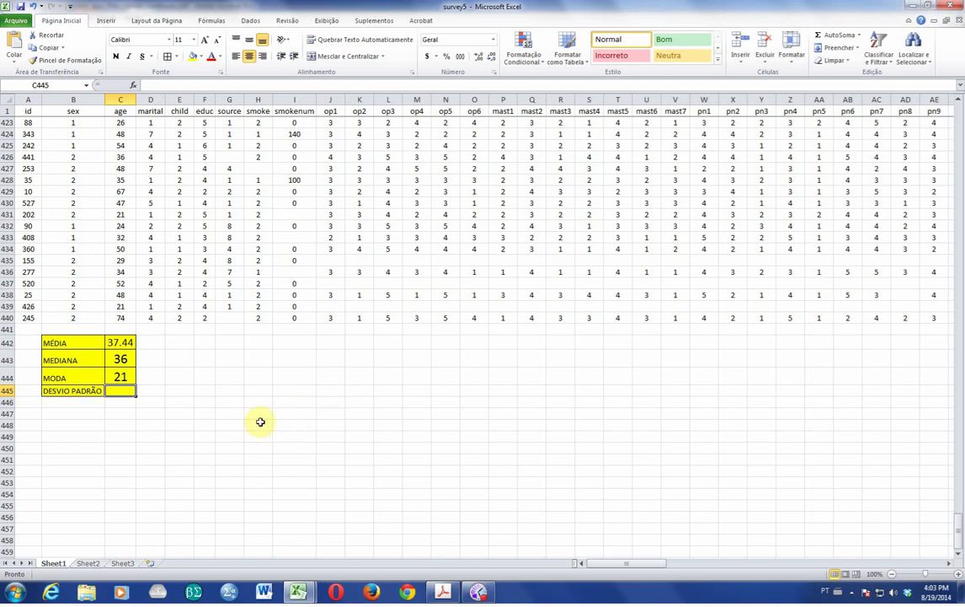
pyautogui.click(133, 88)
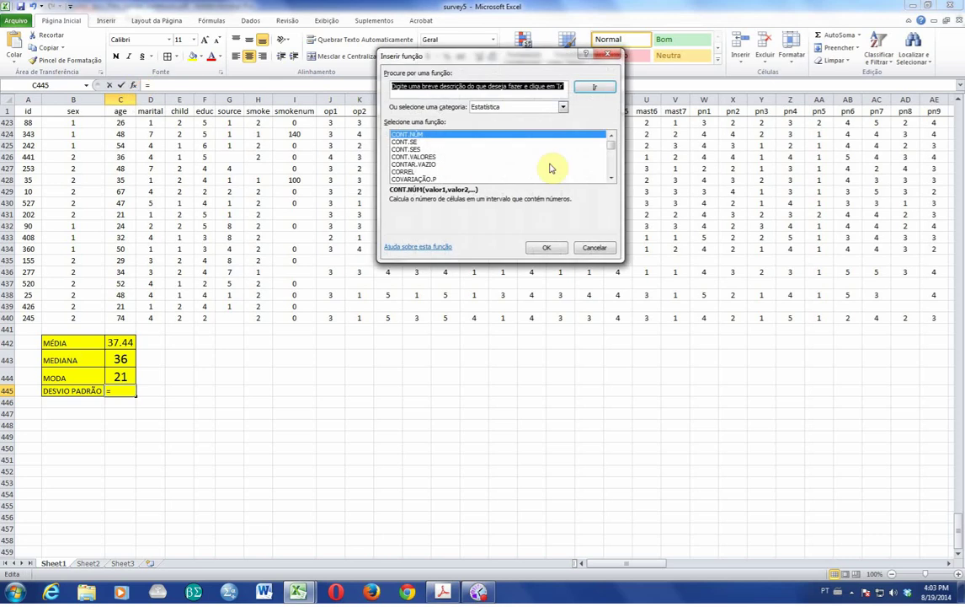
pyautogui.click(610, 178)
pyautogui.click(610, 179)
pyautogui.click(610, 178)
pyautogui.click(610, 178)
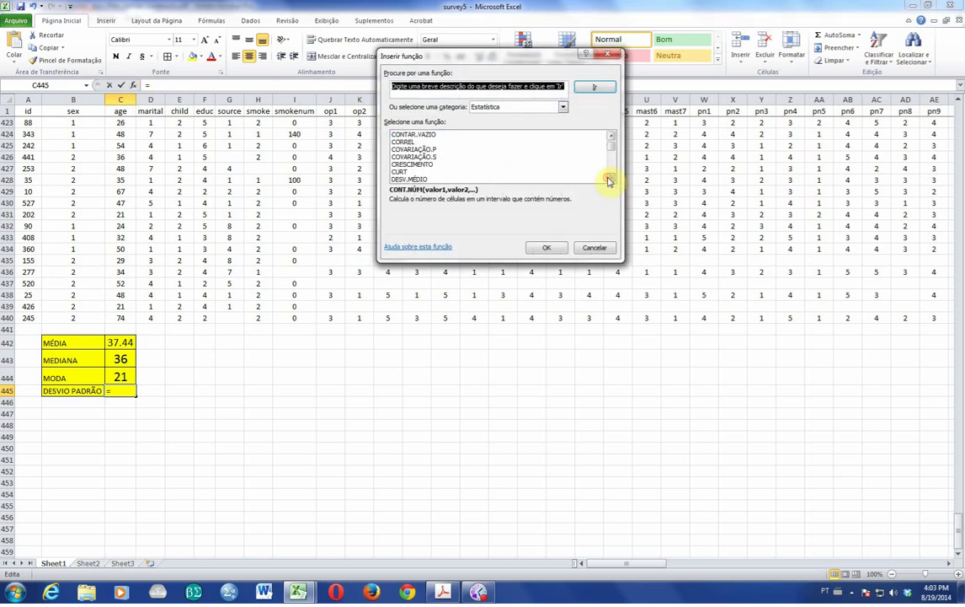
pyautogui.click(610, 178)
pyautogui.click(609, 178)
pyautogui.click(610, 178)
pyautogui.click(430, 164)
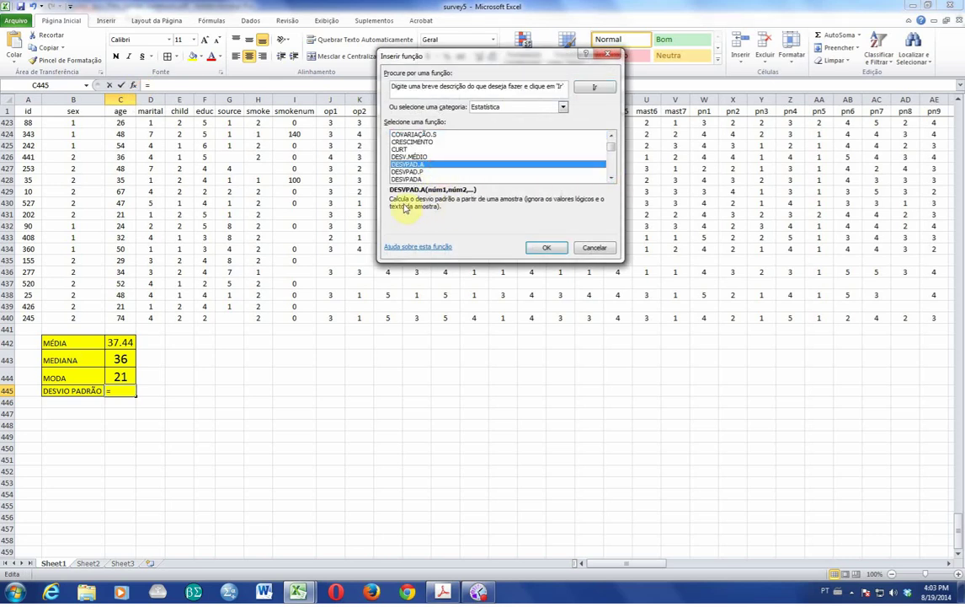
pyautogui.click(549, 248)
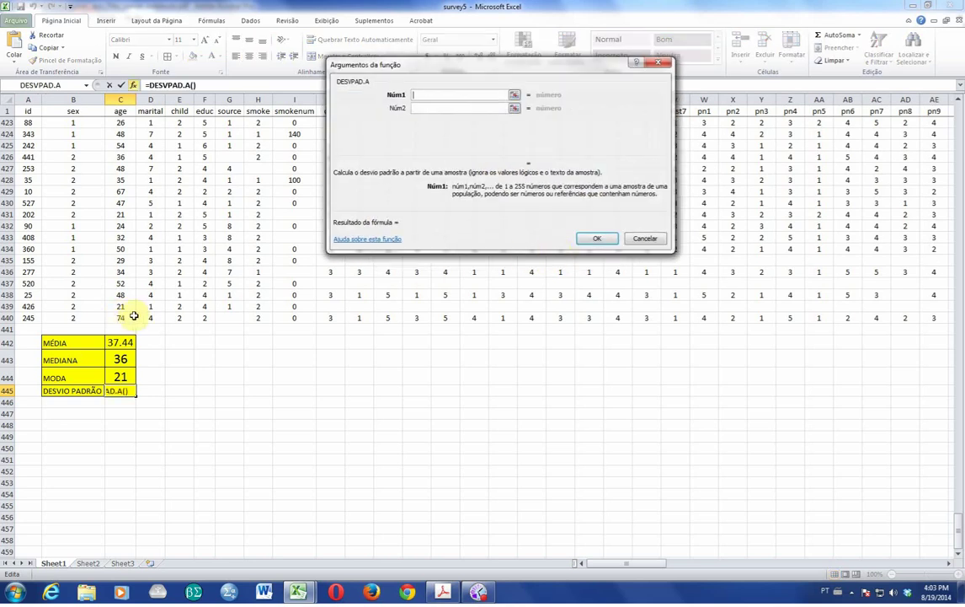
# Use the age values in C2:C440 as the DESVPAD.A argument and complete the formula
pyautogui.moveTo(133, 315); pyautogui.dragTo(131, 123)
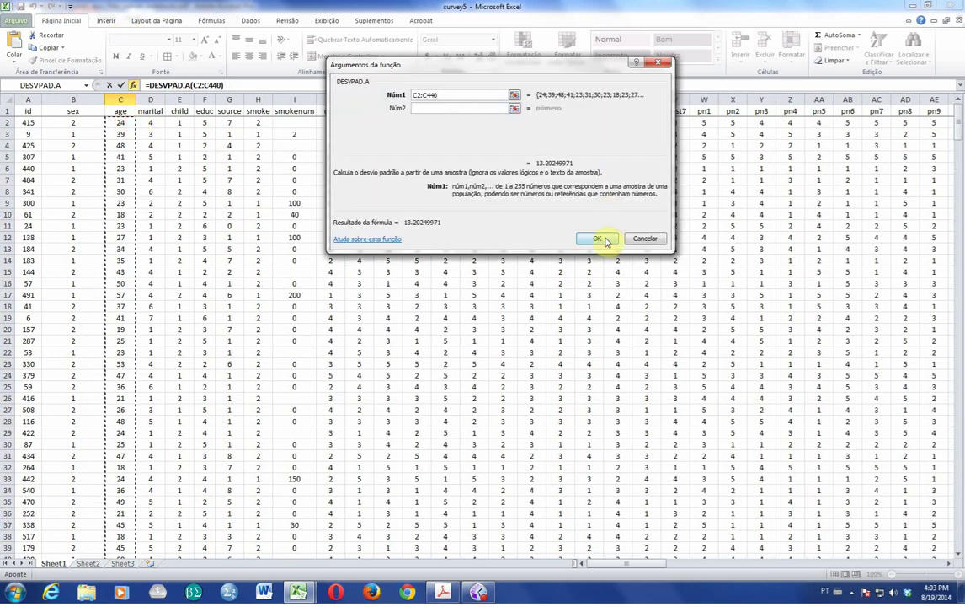
pyautogui.click(606, 240)
pyautogui.scroll(-5, 599, 248)
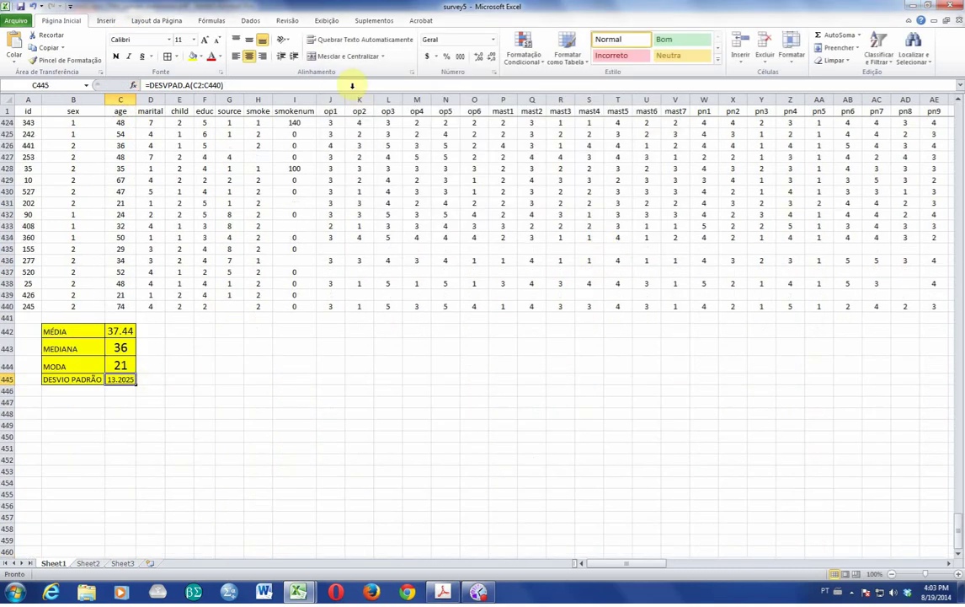
# Increase the font size of the standard deviation in C445 to 16
pyautogui.click(204, 41)
pyautogui.click(204, 41)
pyautogui.click(204, 41)
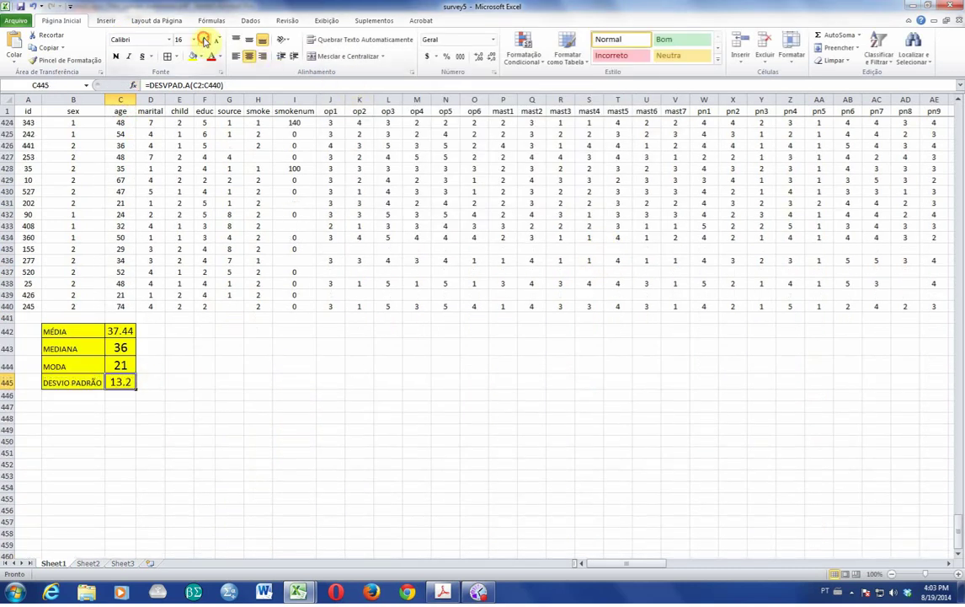
pyautogui.click(149, 380)
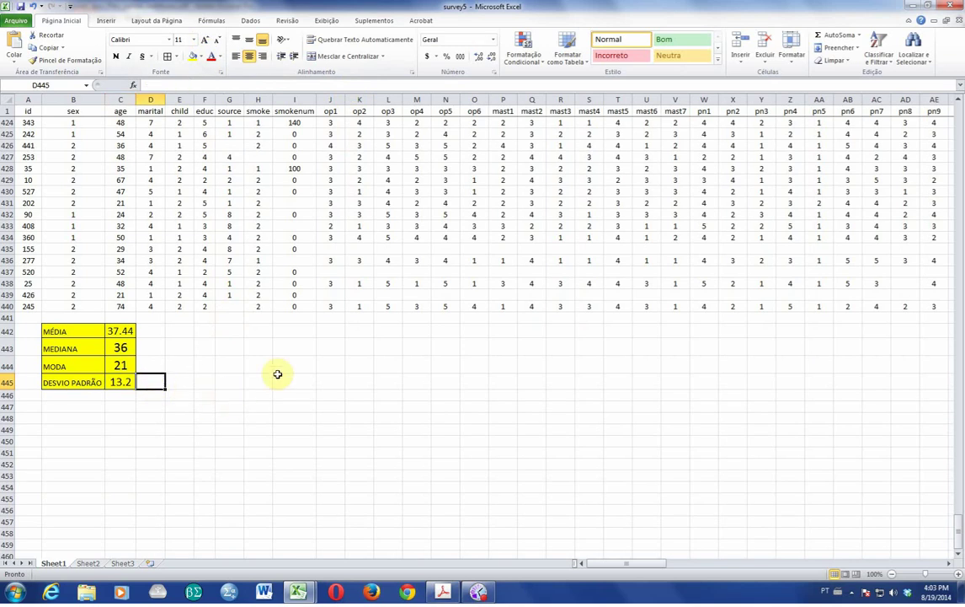
# Delete rows 442 to 445, which hold the statistics block below the data
pyautogui.scroll(9, 408, 357)
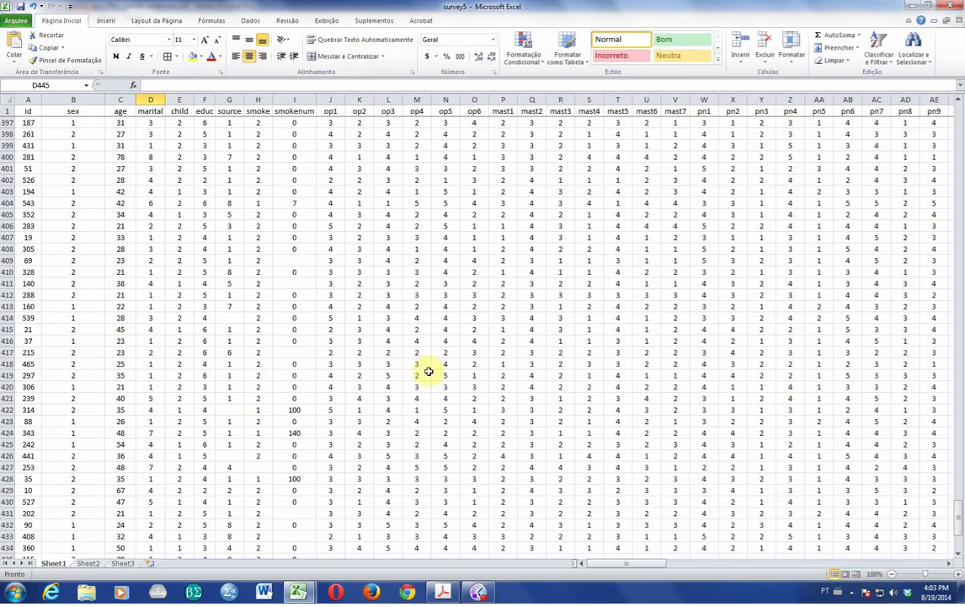
pyautogui.moveTo(961, 529); pyautogui.dragTo(961, 120)
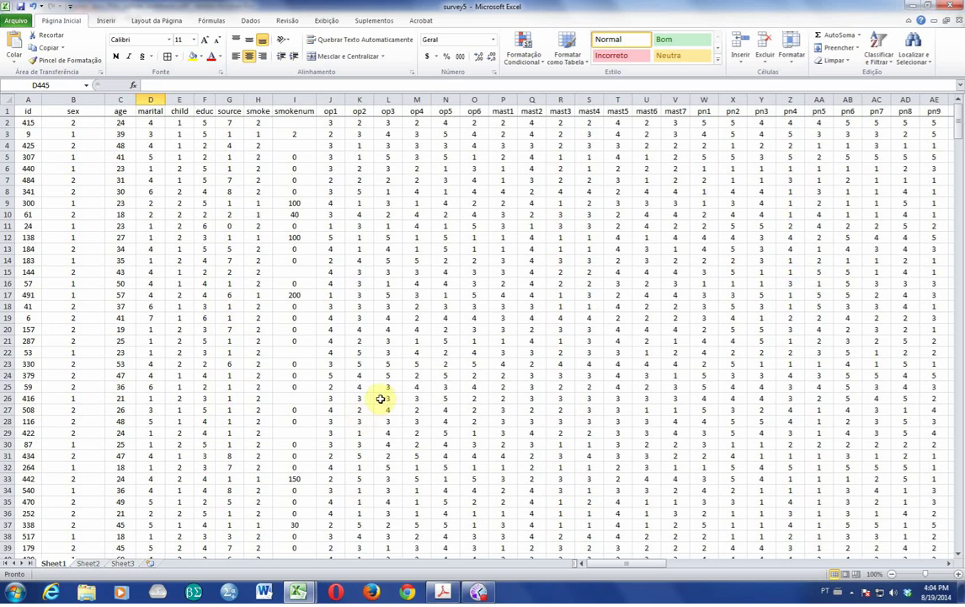
pyautogui.scroll(-10, 376, 394)
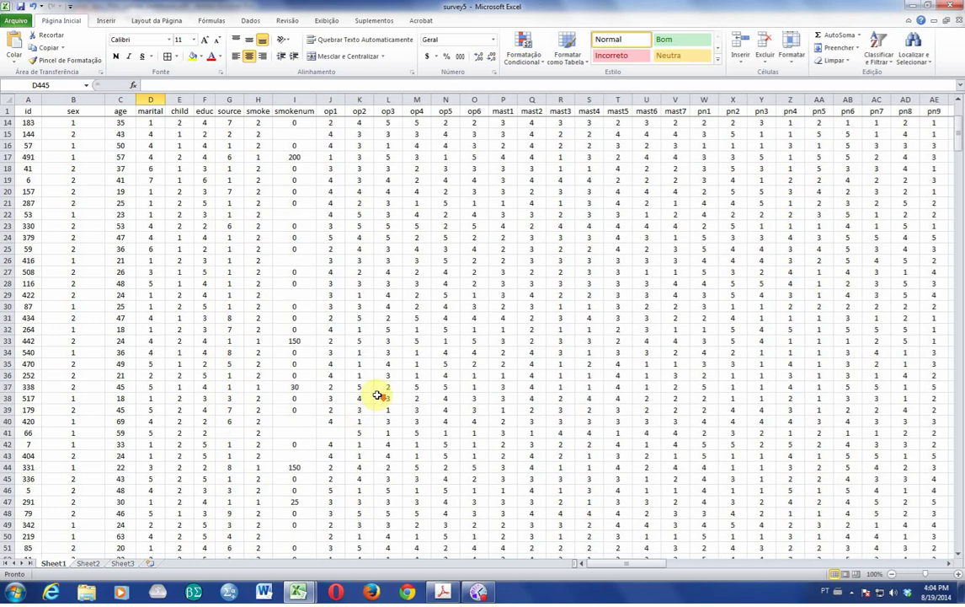
pyautogui.scroll(-20, 378, 394)
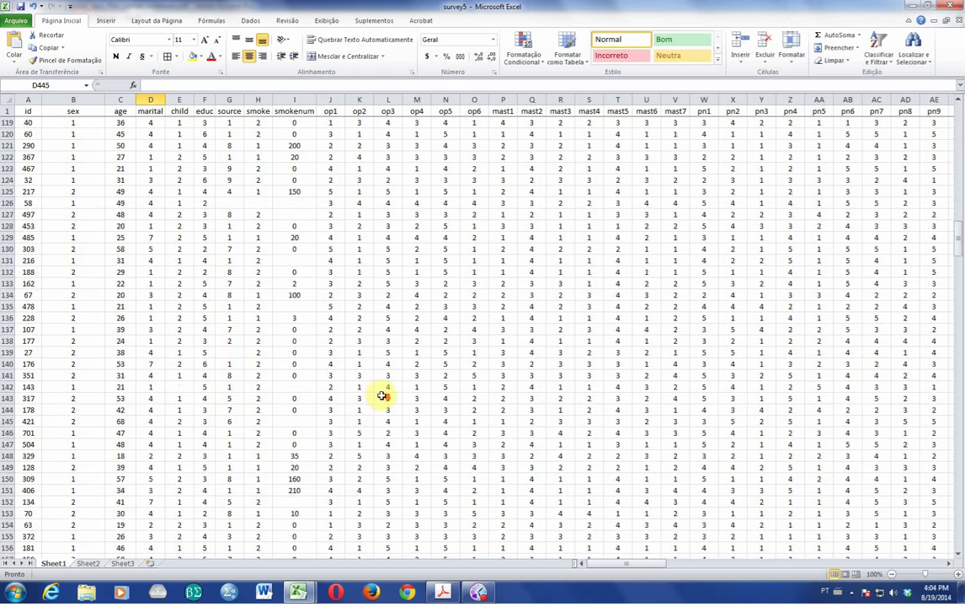
pyautogui.scroll(-20, 389, 400)
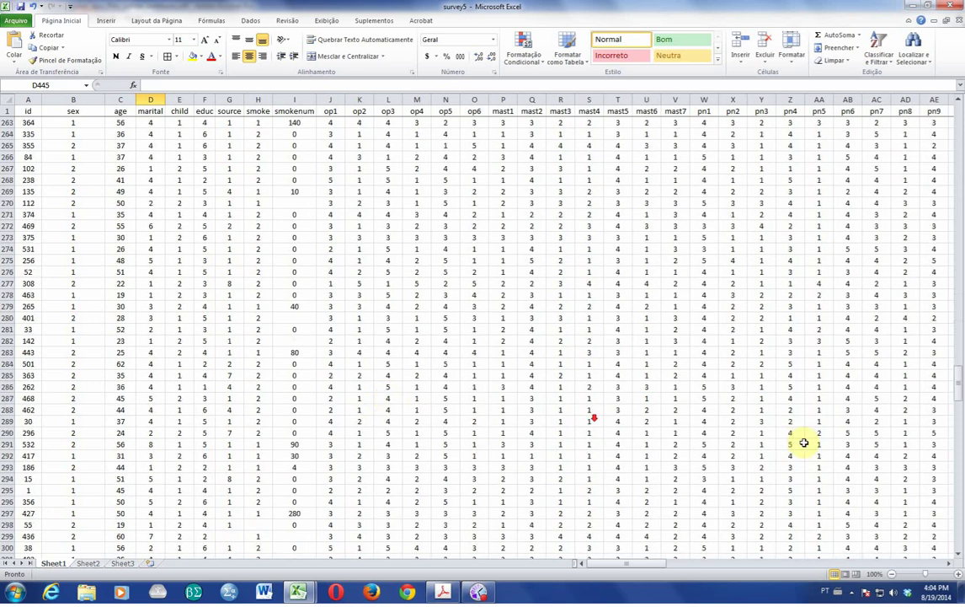
pyautogui.moveTo(960, 379); pyautogui.dragTo(961, 484)
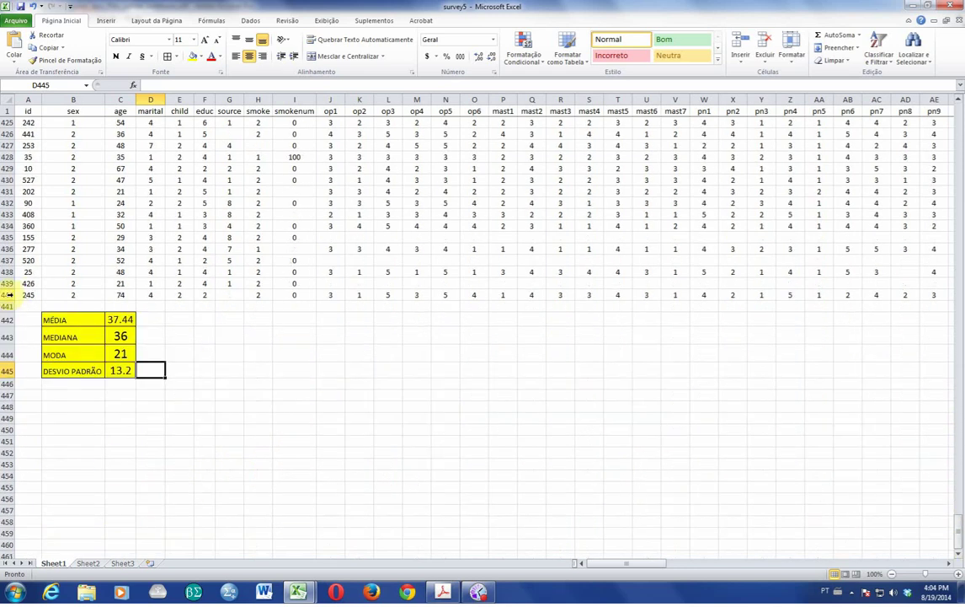
pyautogui.moveTo(6, 319); pyautogui.dragTo(7, 378)
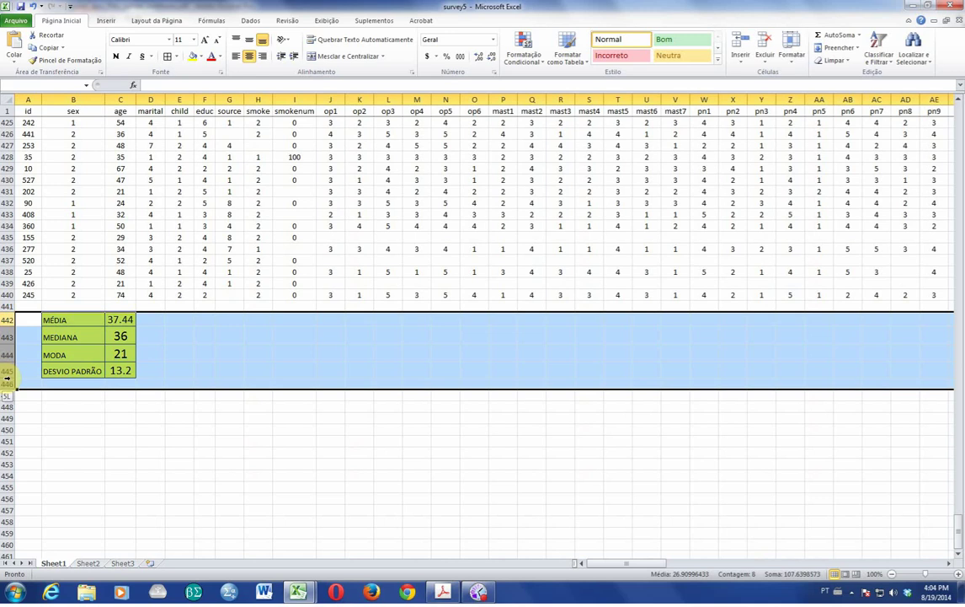
pyautogui.click(179, 438)
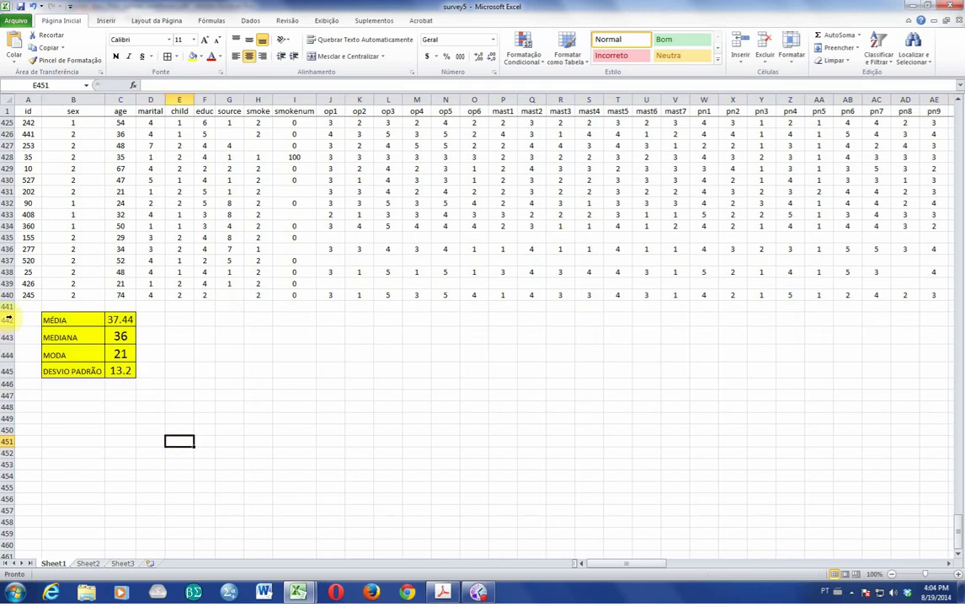
pyautogui.moveTo(6, 319); pyautogui.dragTo(18, 376)
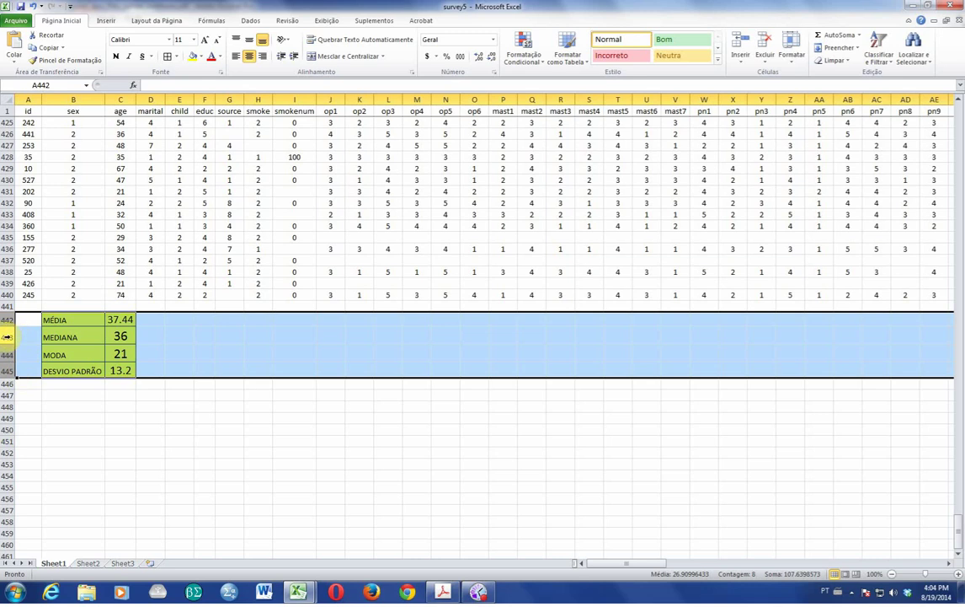
pyautogui.rightClick(7, 335)
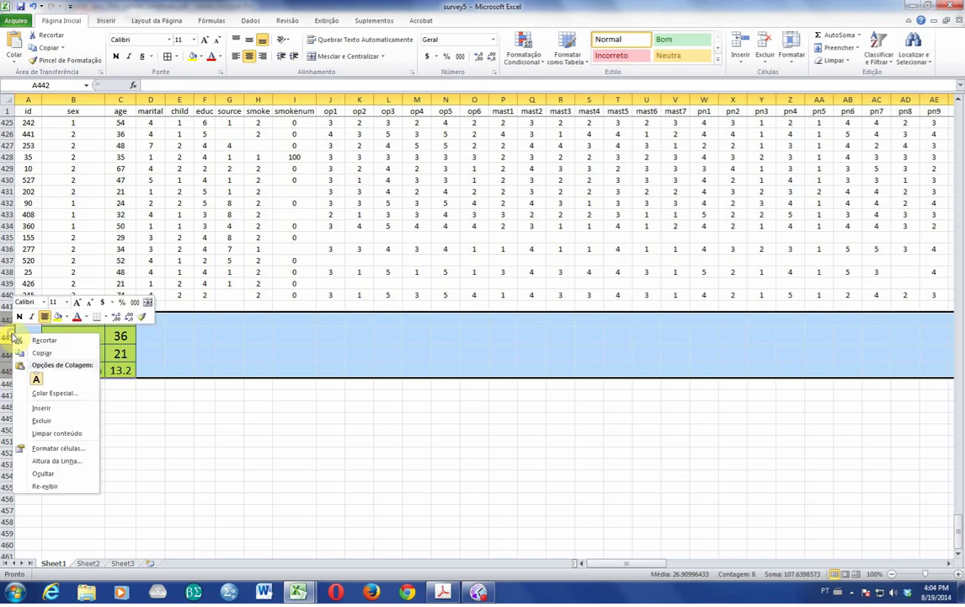
pyautogui.click(67, 419)
pyautogui.click(203, 397)
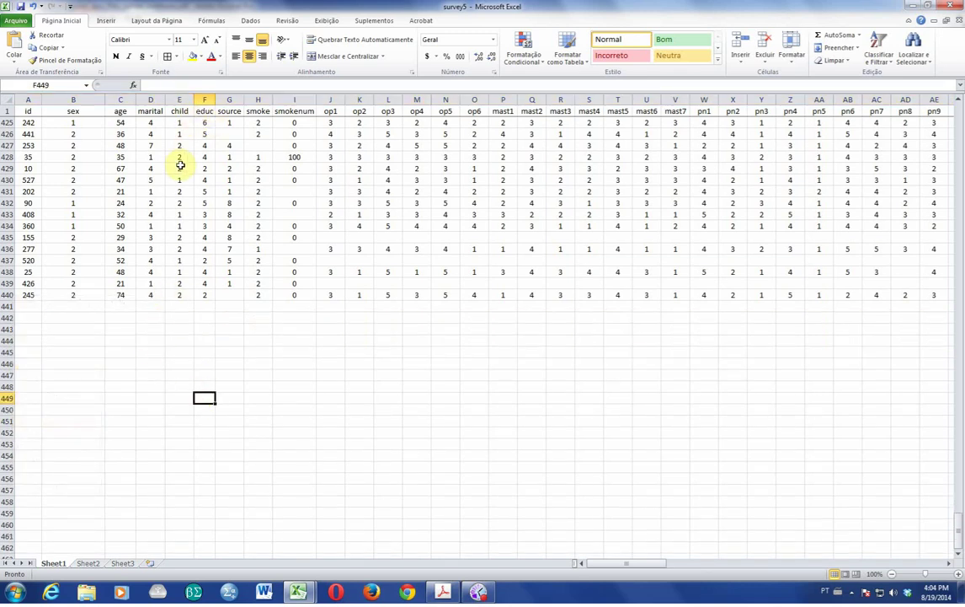
# Insert a blank column between the marital and child columns
pyautogui.click(180, 100)
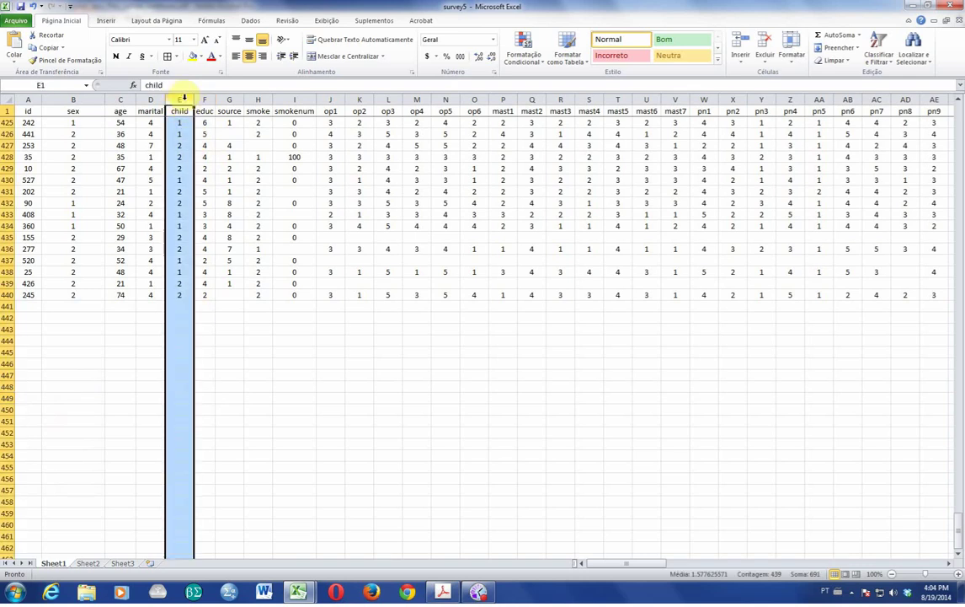
pyautogui.rightClick(184, 98)
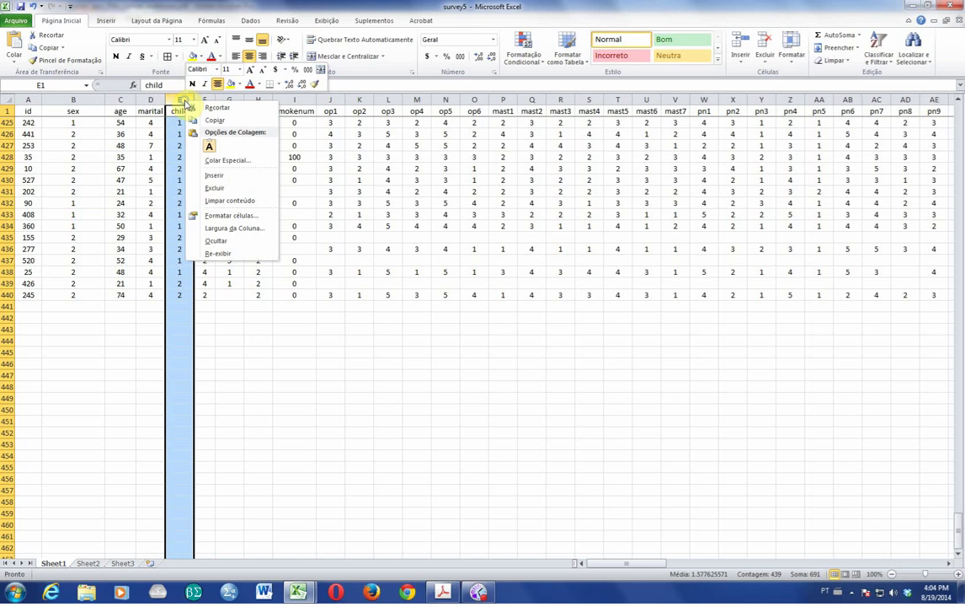
pyautogui.click(224, 173)
pyautogui.click(199, 168)
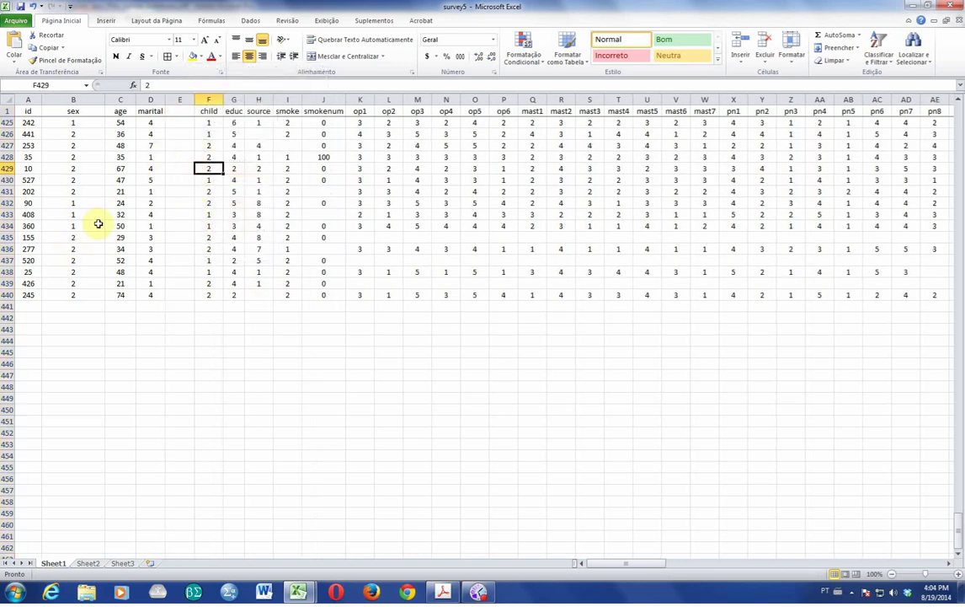
# Insert a blank row above row 428 of the data
pyautogui.click(8, 157)
pyautogui.rightClick(8, 156)
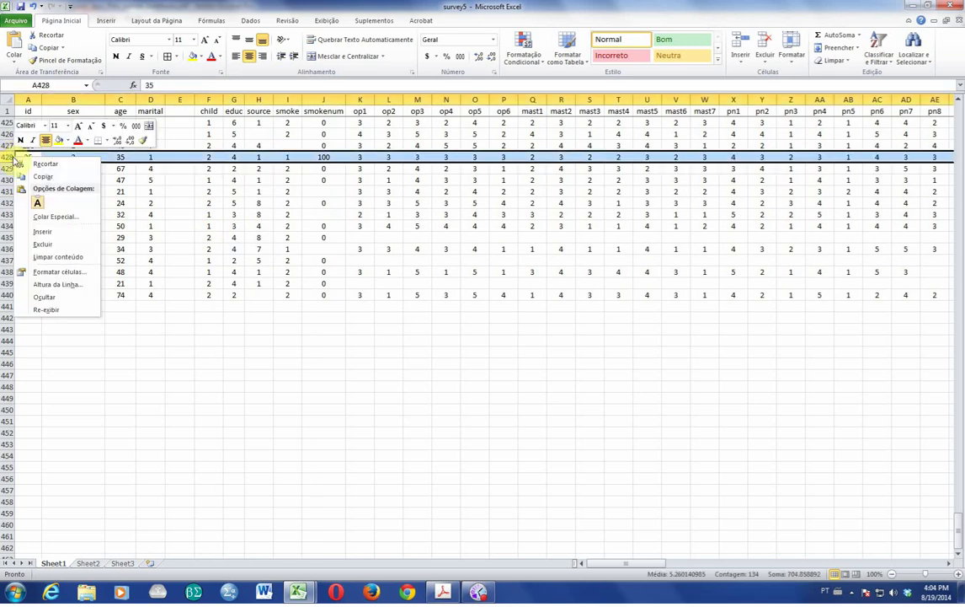
pyautogui.click(47, 231)
pyautogui.click(209, 192)
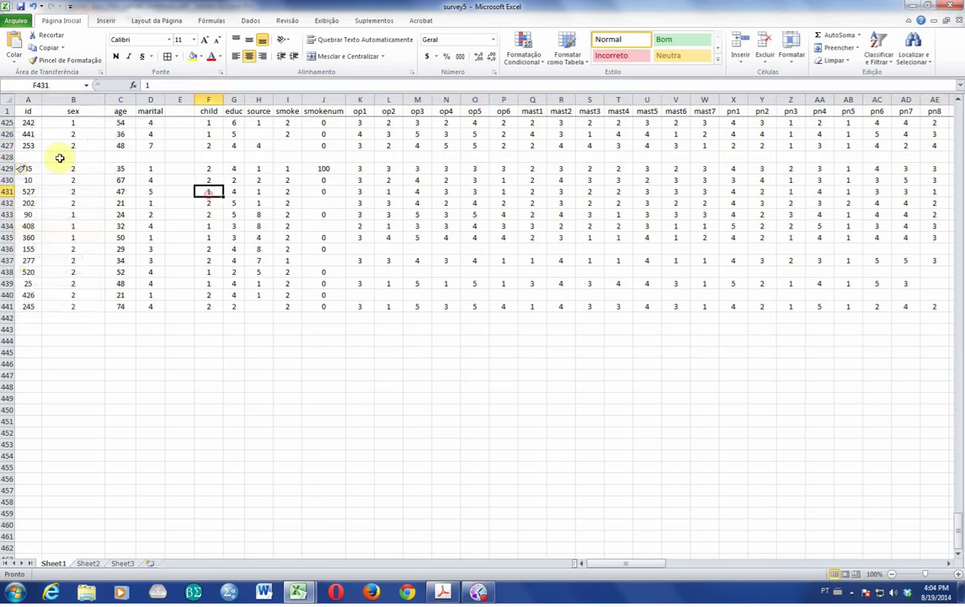
# Undo the inserted blank row and the inserted blank column, and clear the column selection
pyautogui.click(34, 7)
pyautogui.click(34, 7)
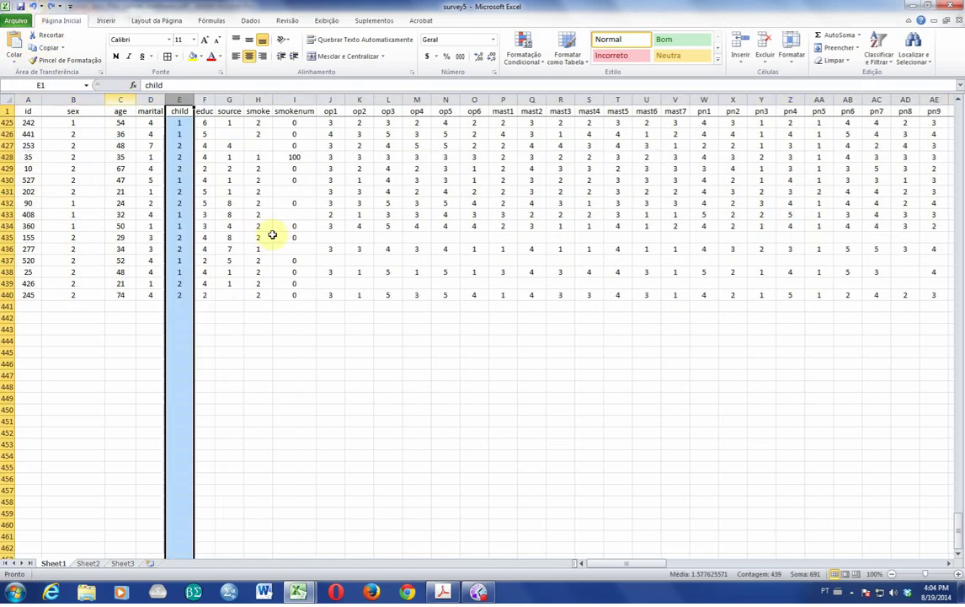
pyautogui.click(319, 260)
# Create a pivot table from the data range Sheet1!$A$1:$ED$440 on a new worksheet
pyautogui.scroll(10, 575, 282)
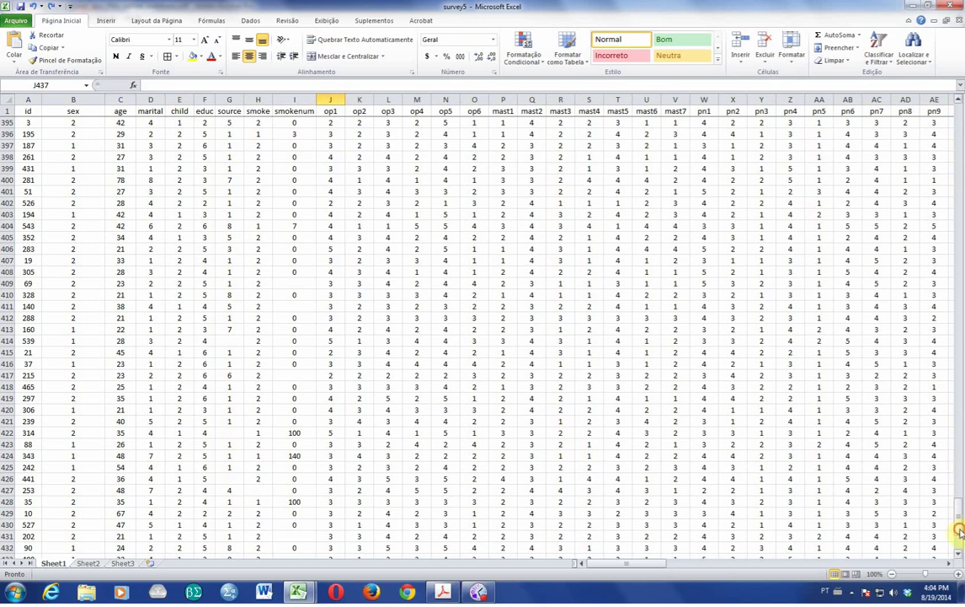
pyautogui.moveTo(958, 529); pyautogui.dragTo(959, 122)
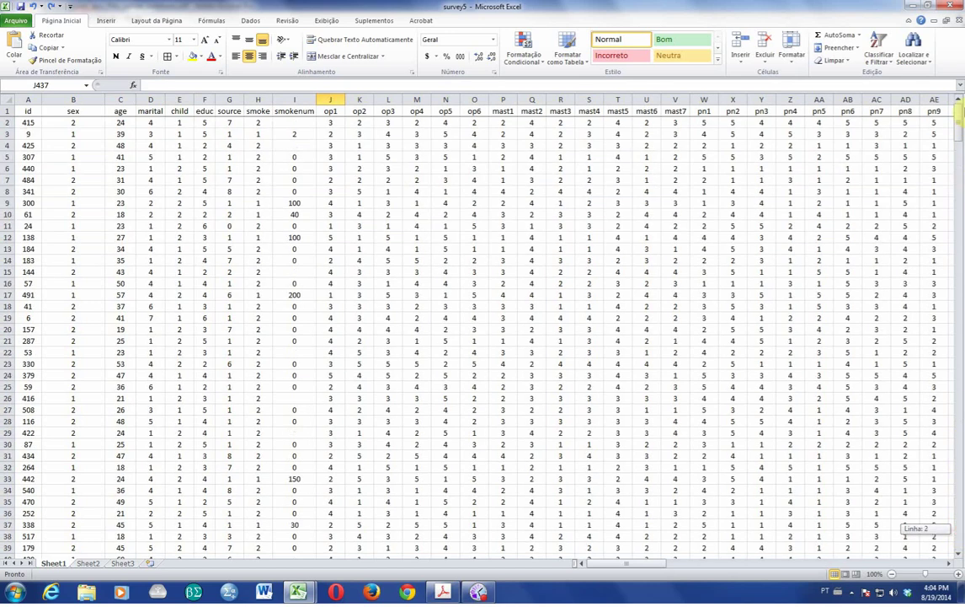
pyautogui.click(106, 22)
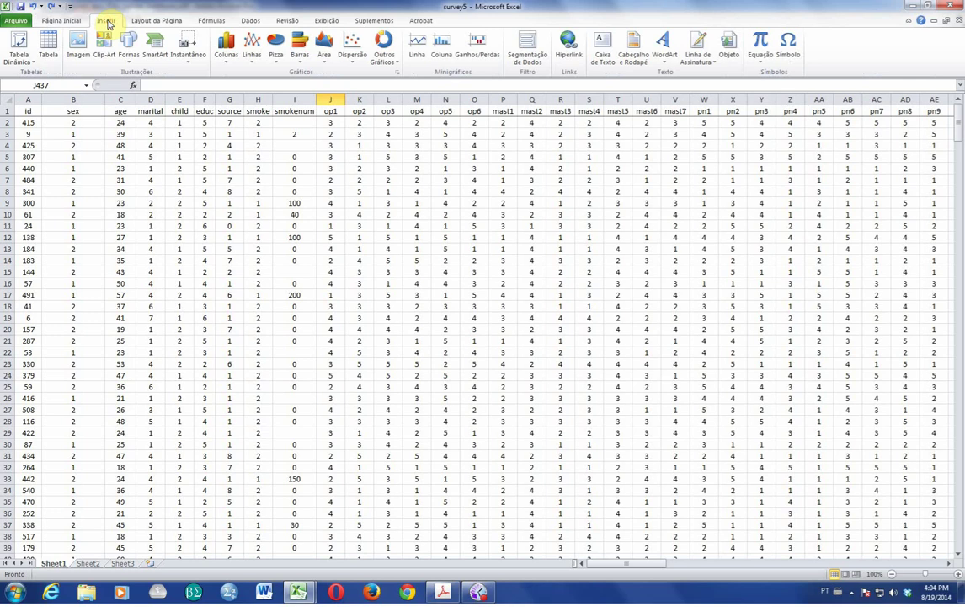
pyautogui.click(21, 43)
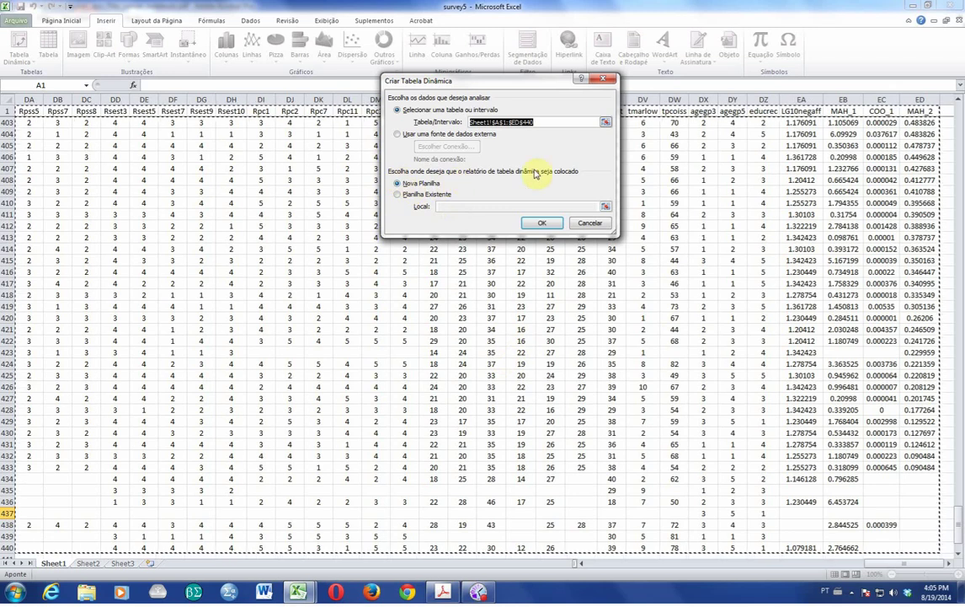
pyautogui.click(550, 222)
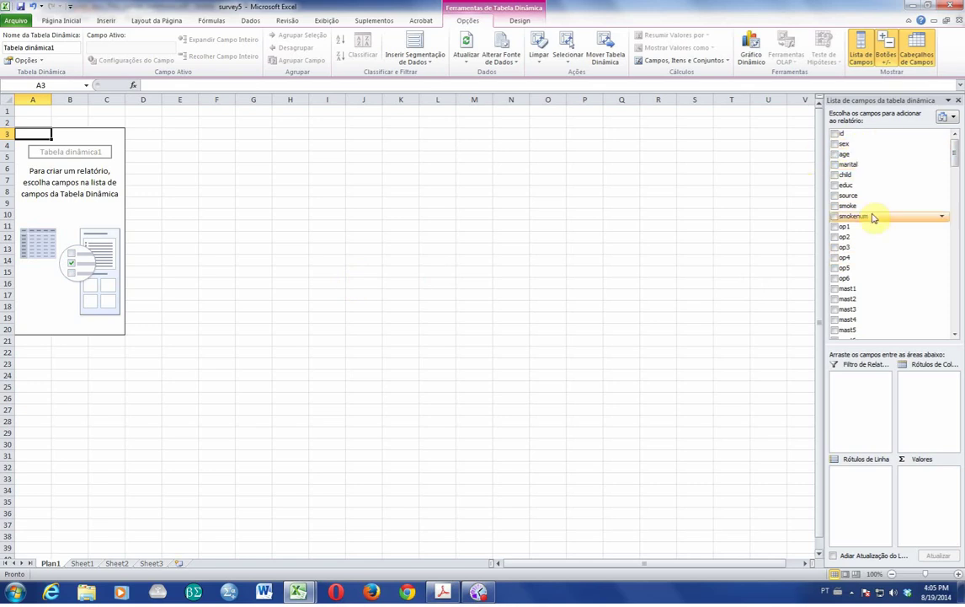
# Add the sex field to the pivot table's row labels and also to its values, and check the value for each sex code
pyautogui.moveTo(843, 145); pyautogui.dragTo(844, 478)
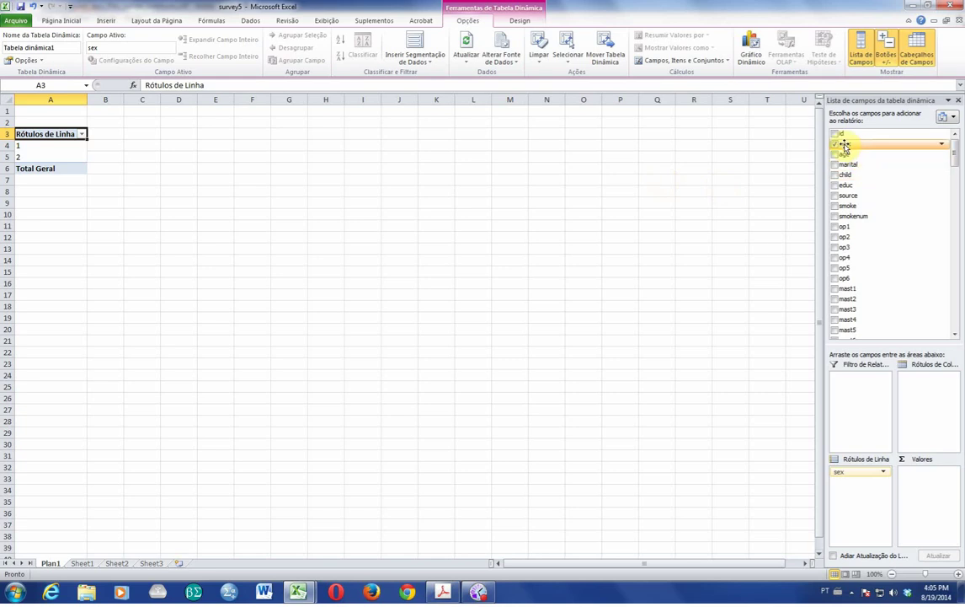
pyautogui.moveTo(849, 145); pyautogui.dragTo(921, 476)
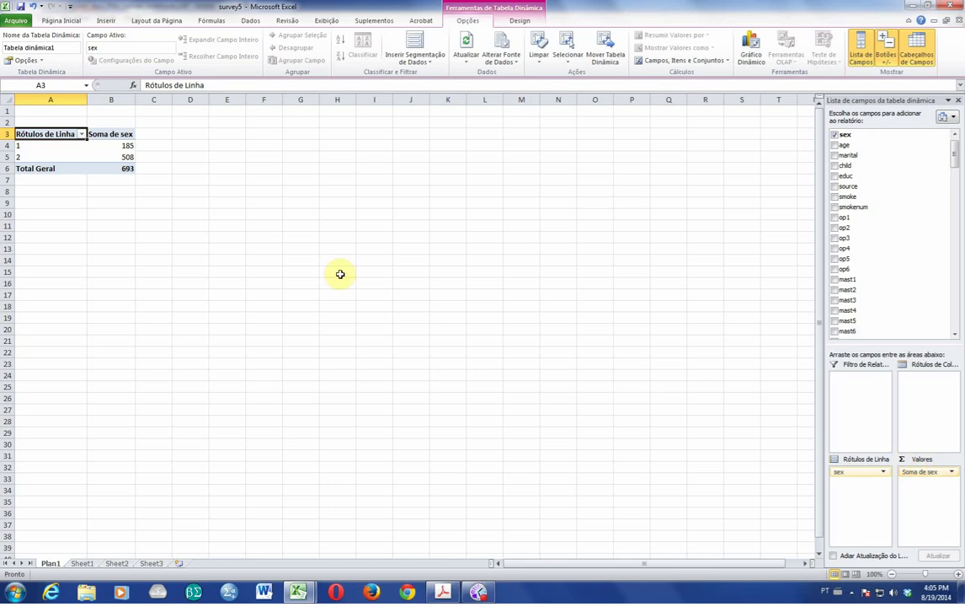
pyautogui.click(125, 145)
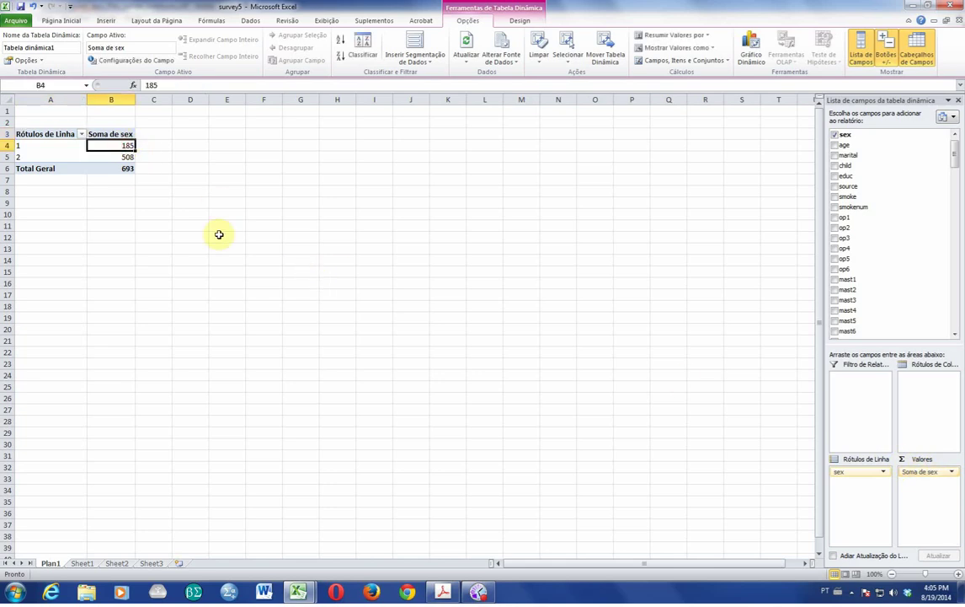
pyautogui.click(128, 157)
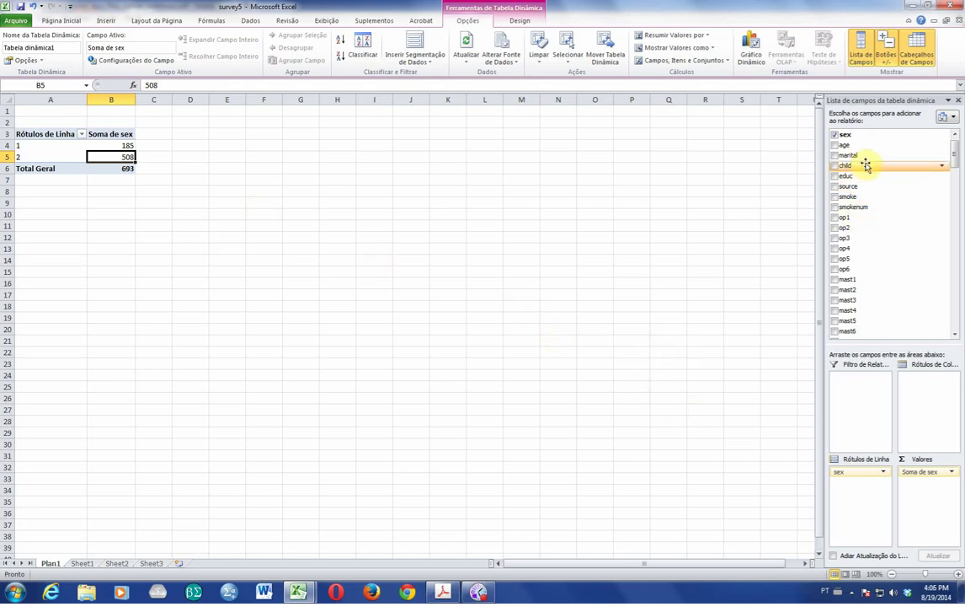
# Add the age field to the pivot table's values and summarise it by average (Média)
pyautogui.moveTo(838, 148); pyautogui.dragTo(923, 484)
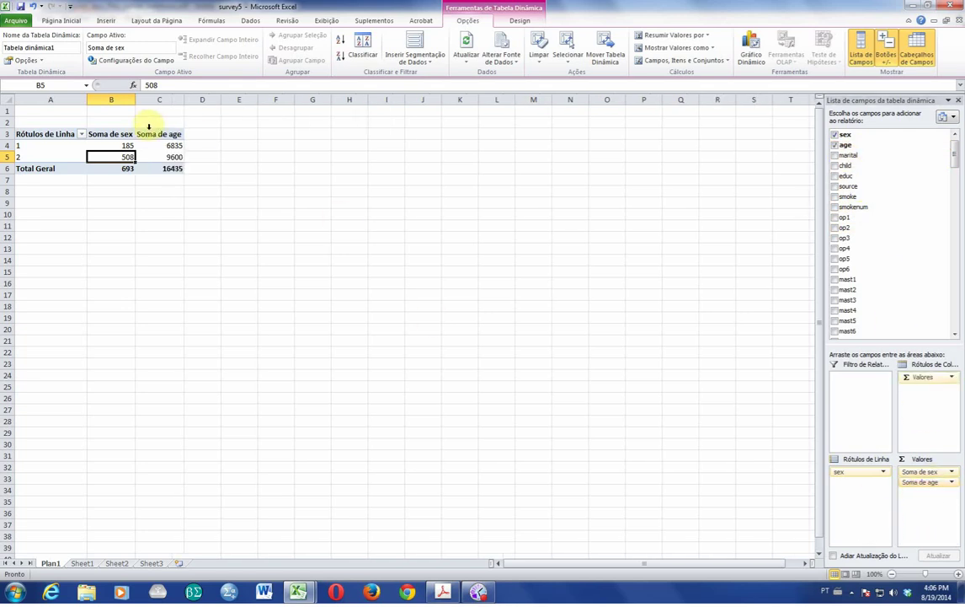
pyautogui.moveTo(177, 144)
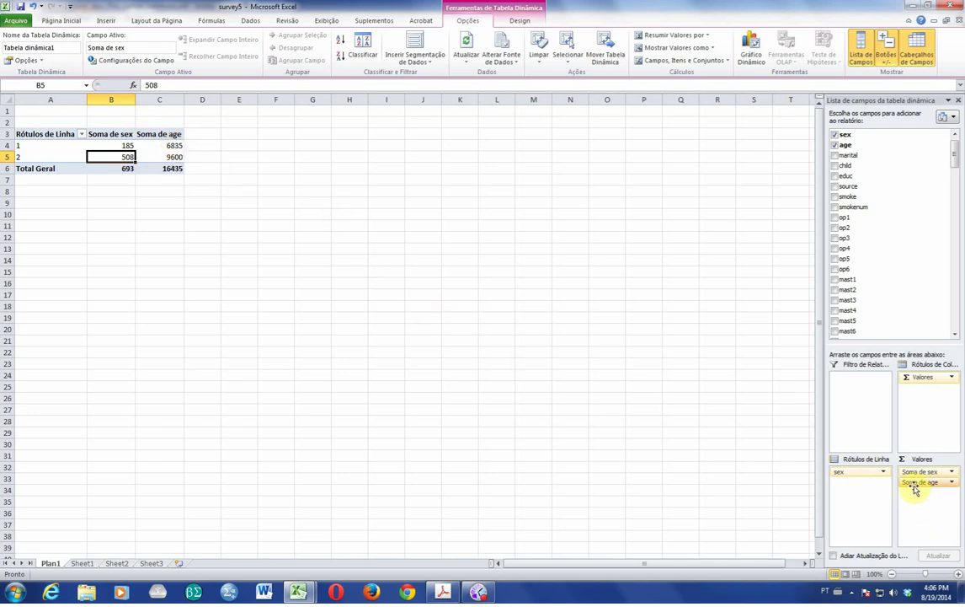
pyautogui.click(953, 483)
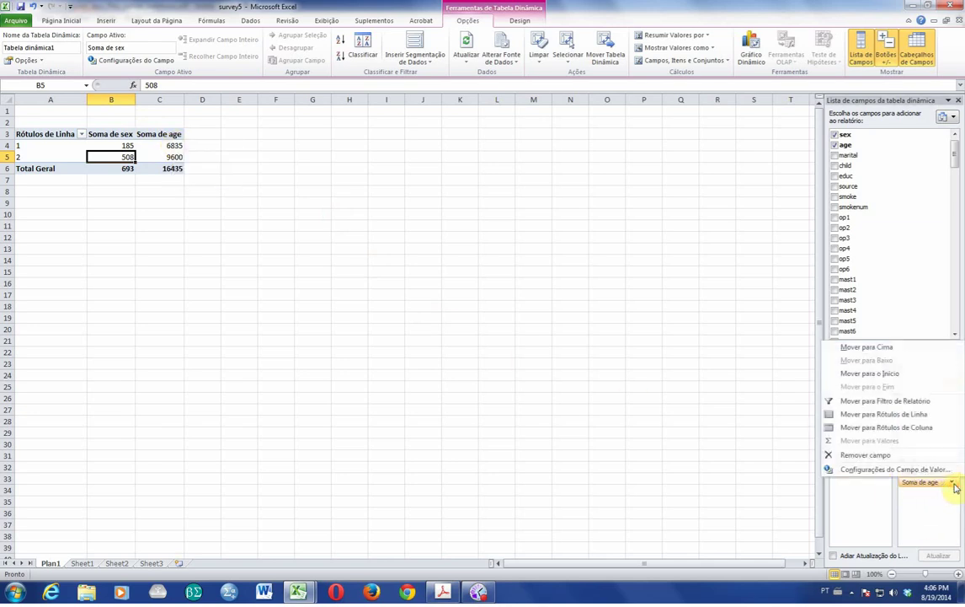
pyautogui.click(884, 470)
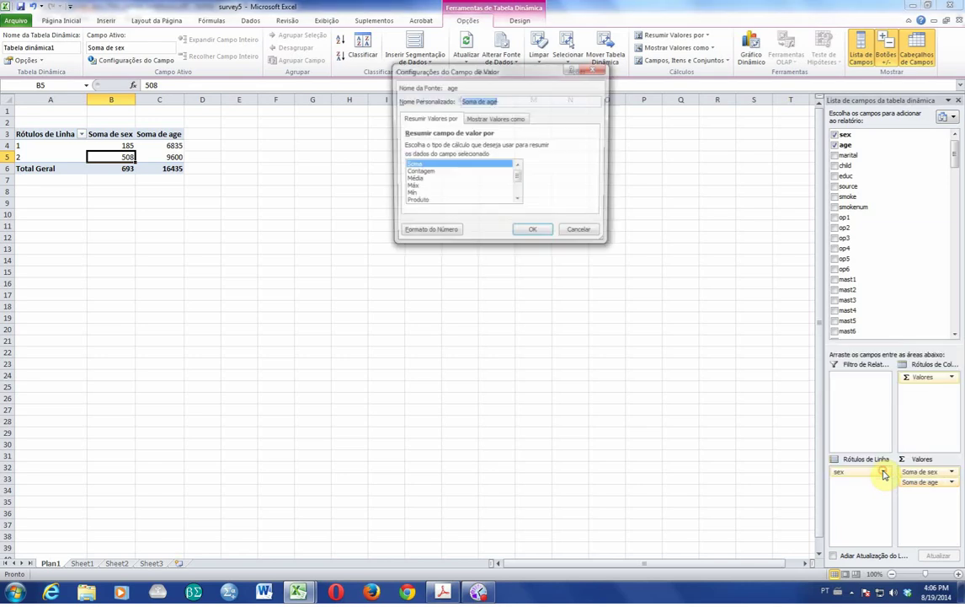
pyautogui.click(411, 181)
pyautogui.click(532, 233)
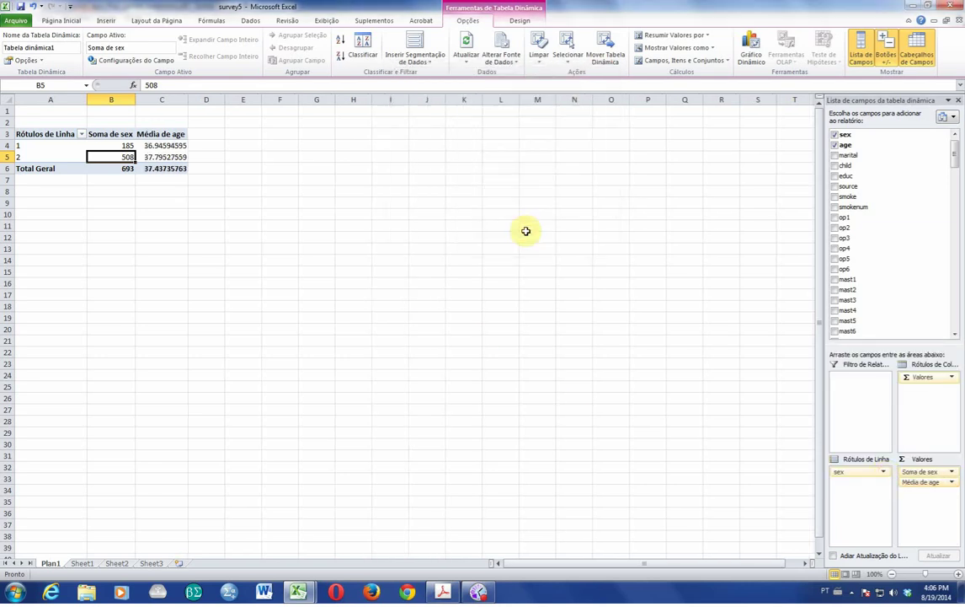
# Format the average ages of both sex codes with two decimal places and centre them
pyautogui.moveTo(168, 156); pyautogui.dragTo(168, 156)
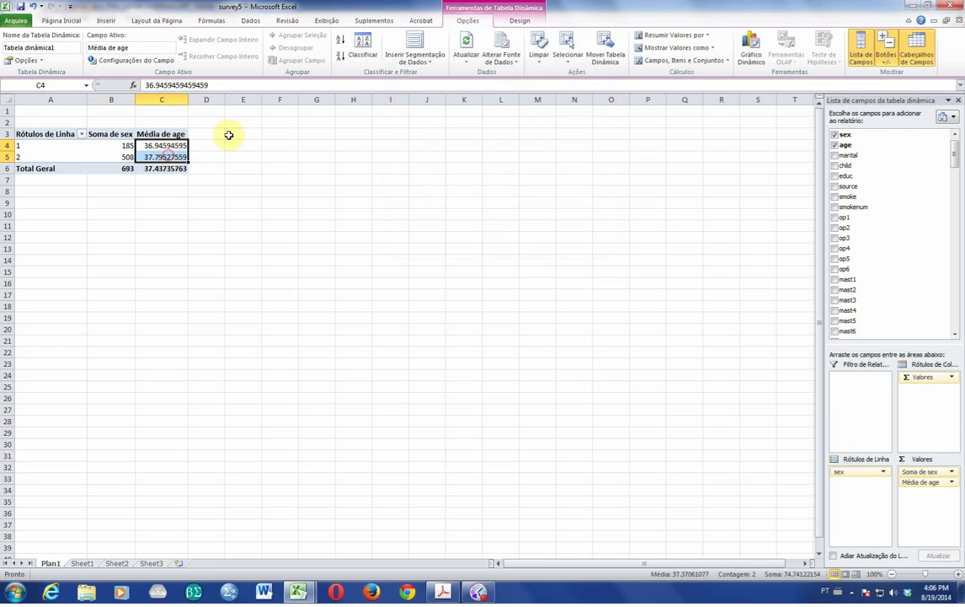
pyautogui.click(64, 20)
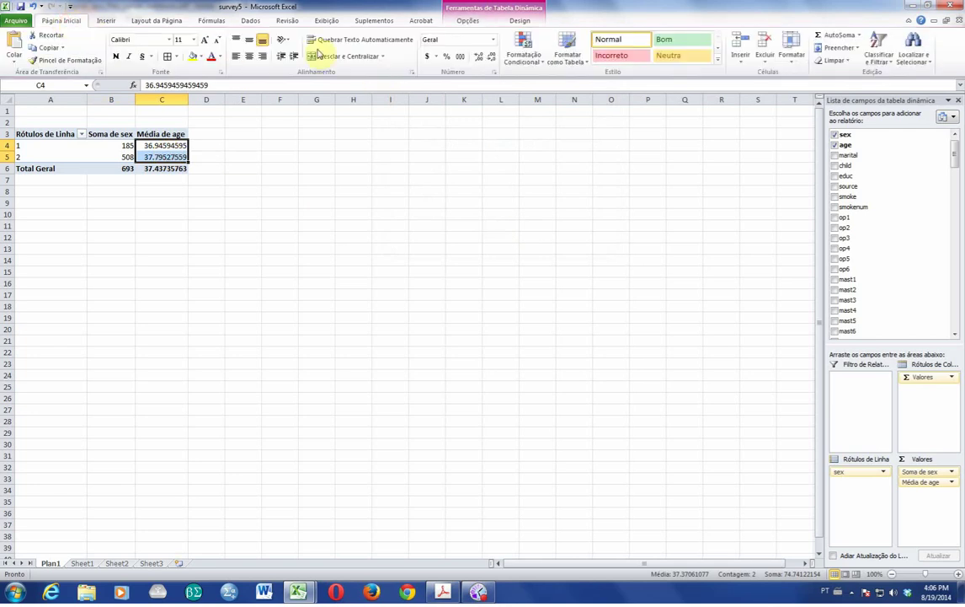
pyautogui.click(492, 57)
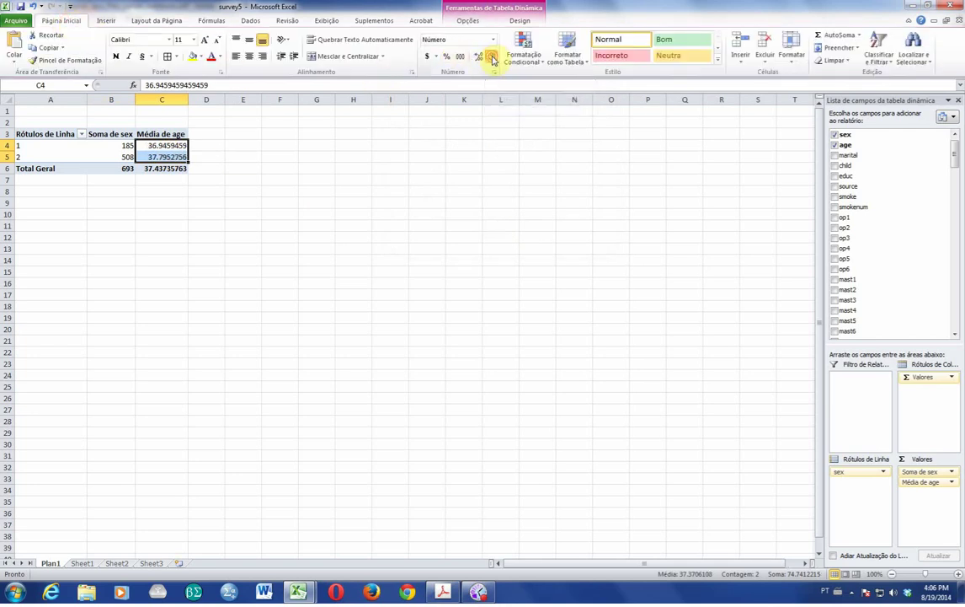
pyautogui.click(492, 57)
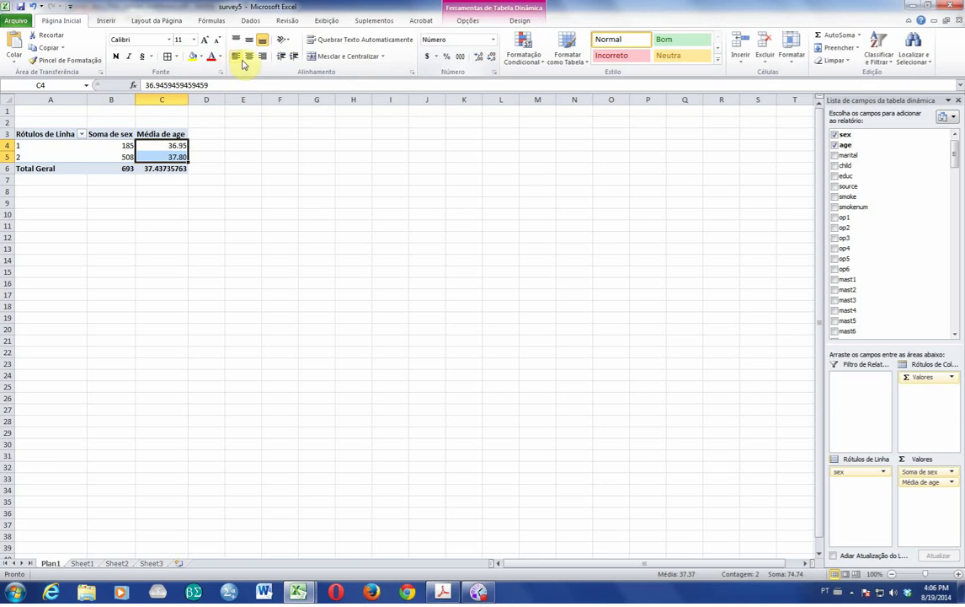
pyautogui.click(252, 61)
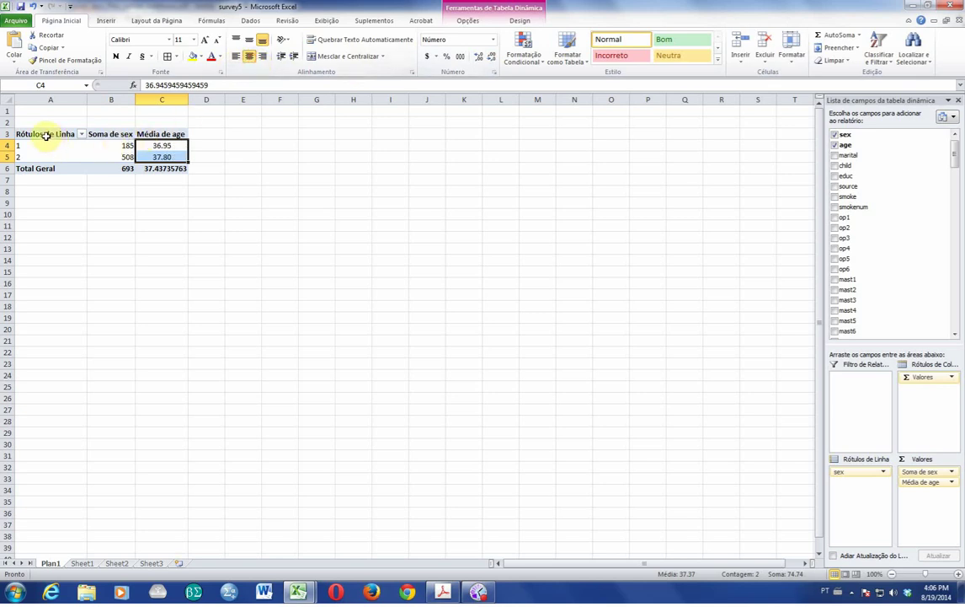
# Enlarge the font of the whole pivot table, A3:C6, to size 16
pyautogui.moveTo(43, 134); pyautogui.dragTo(161, 167)
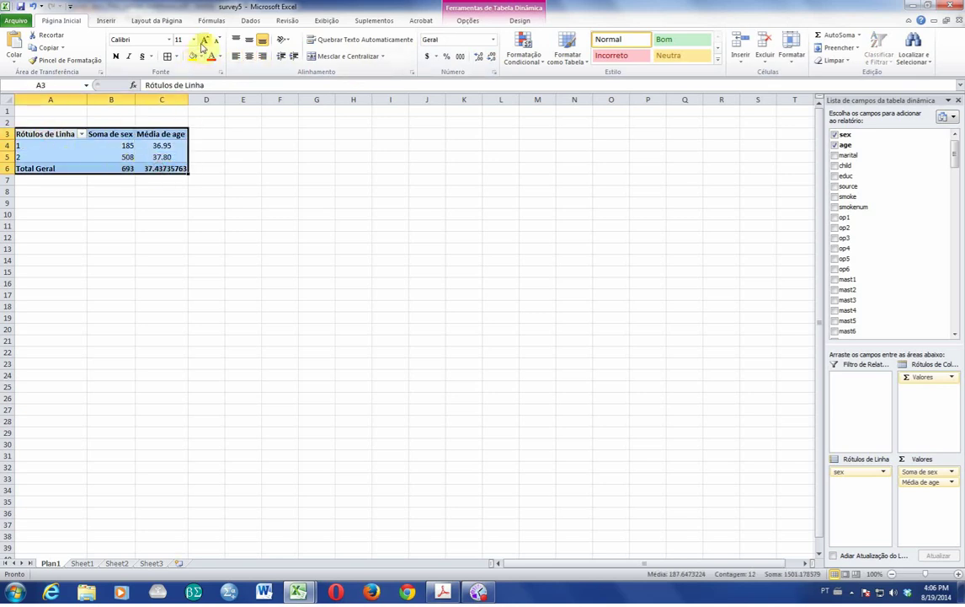
pyautogui.click(203, 42)
pyautogui.click(204, 41)
pyautogui.click(204, 41)
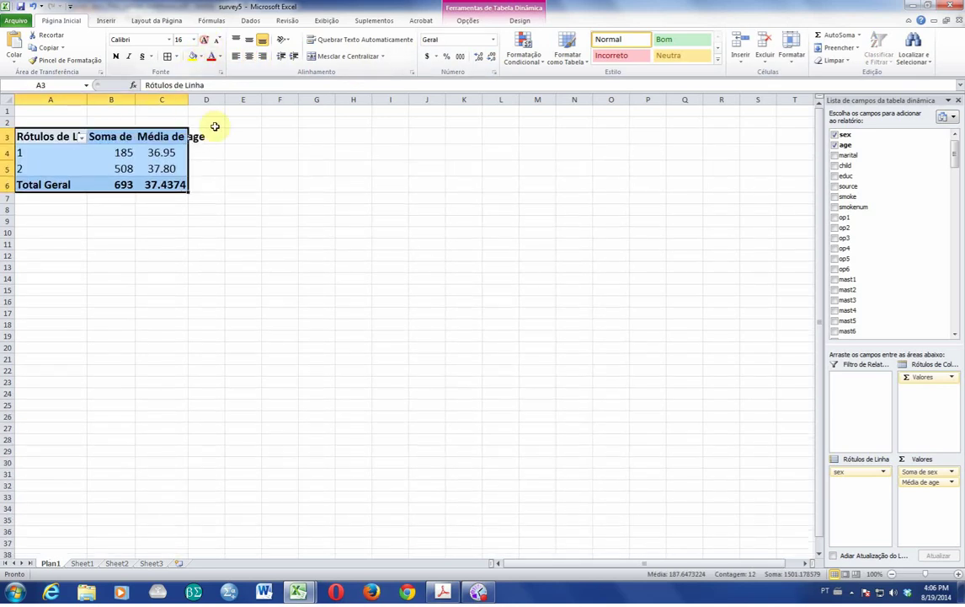
# Show the grand-total average age with two decimal places and fit the widths of columns A to C to their contents
pyautogui.click(172, 185)
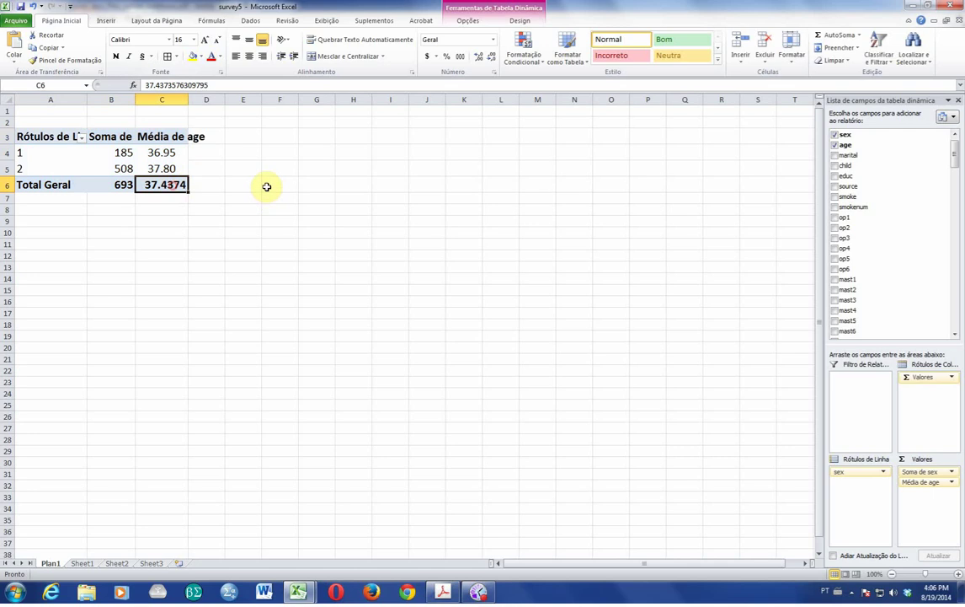
pyautogui.click(491, 58)
pyautogui.doubleClick(190, 100)
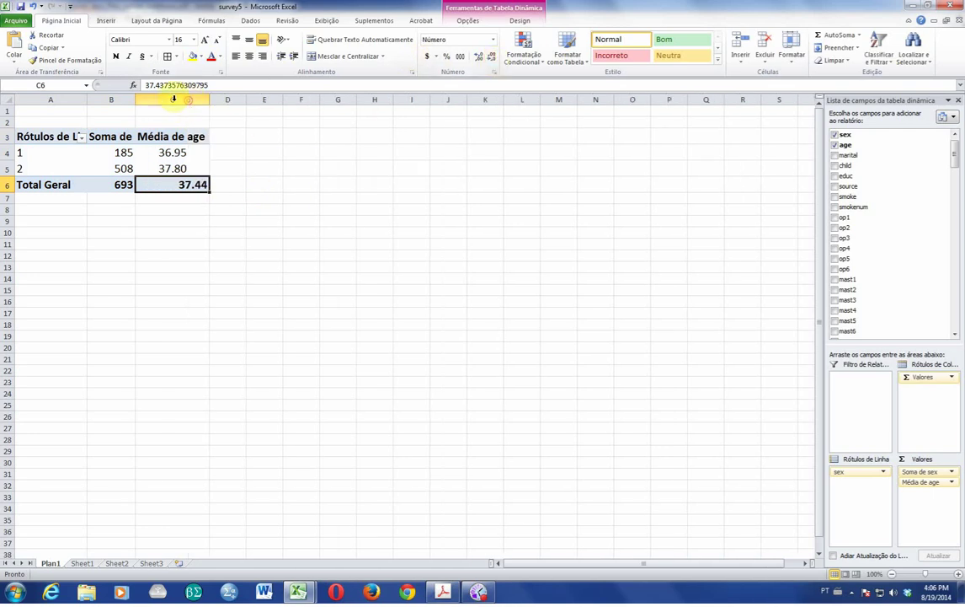
pyautogui.doubleClick(135, 101)
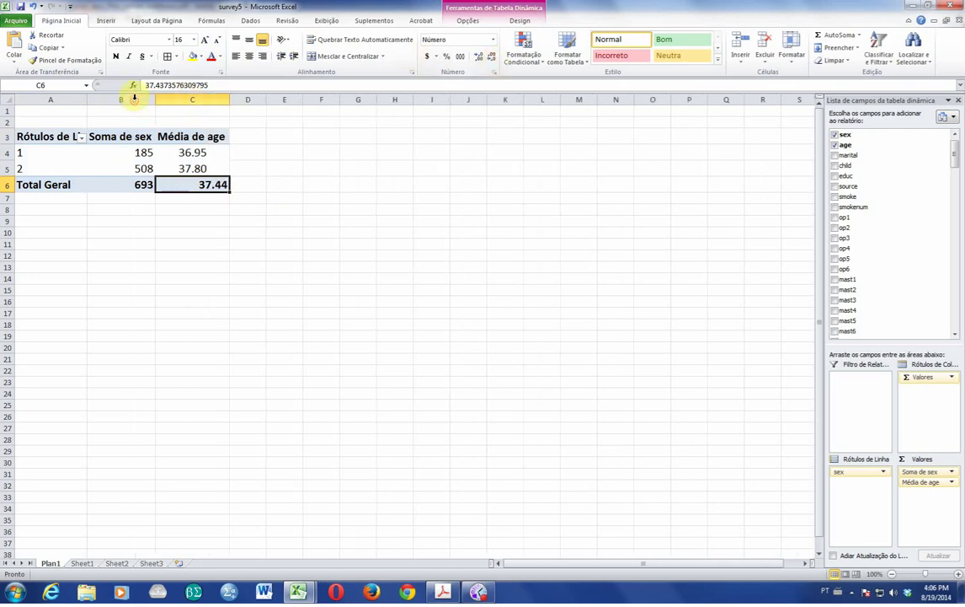
pyautogui.doubleClick(87, 100)
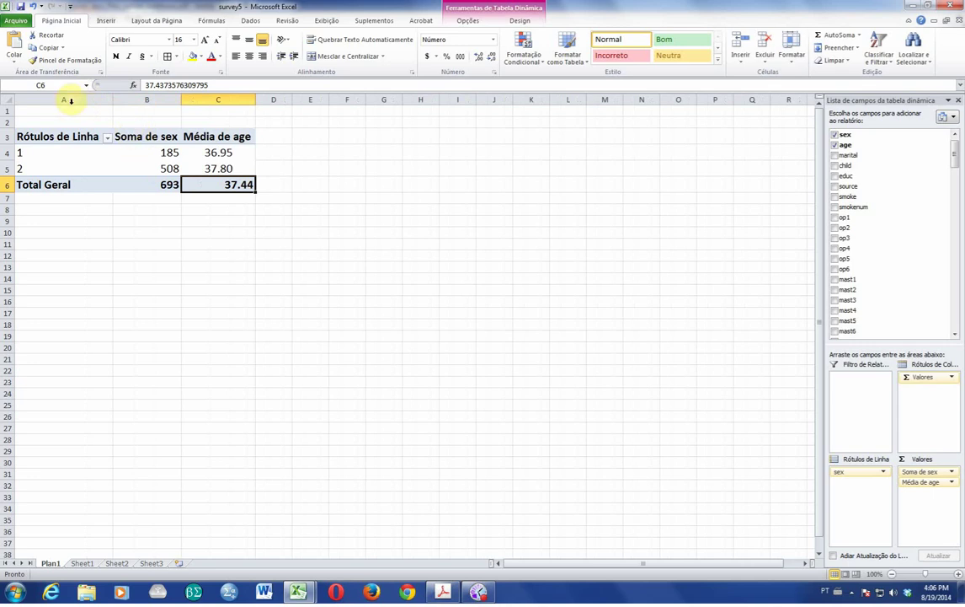
# Centre the contents of columns A to C horizontally
pyautogui.moveTo(71, 100); pyautogui.dragTo(213, 105)
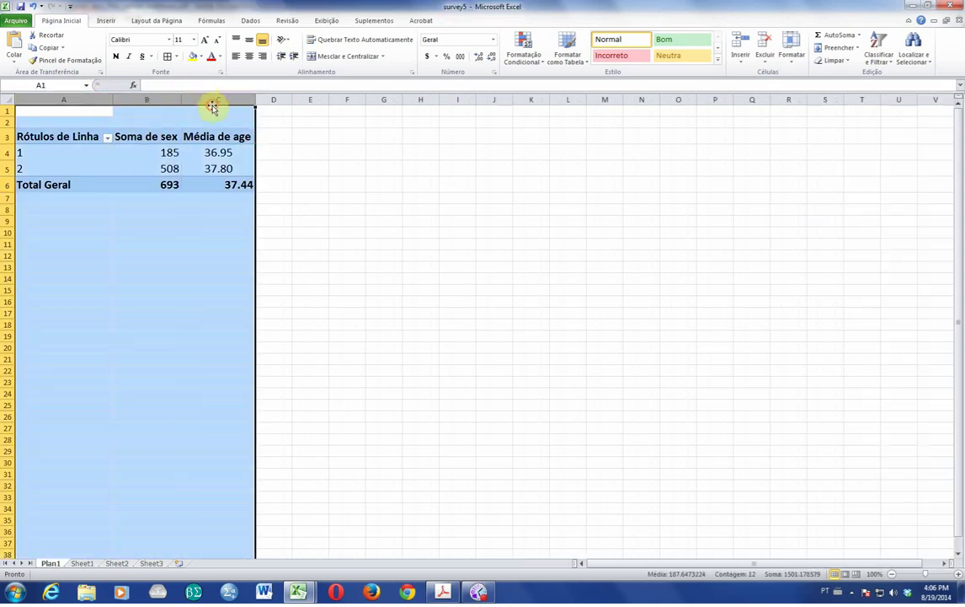
pyautogui.click(250, 56)
pyautogui.click(345, 152)
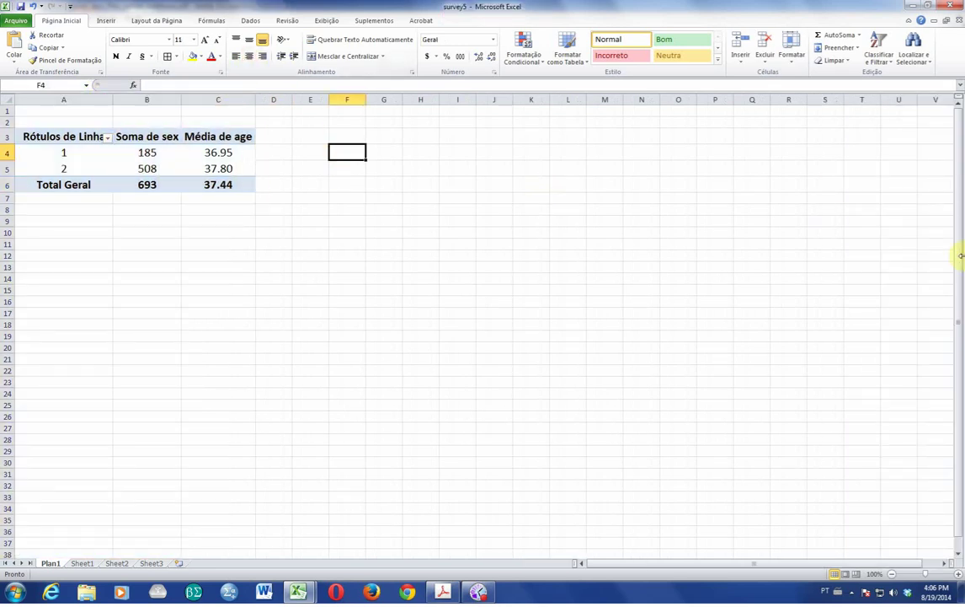
# Examine the average age for sex code 1 and sex code 2 in the pivot table
pyautogui.click(200, 165)
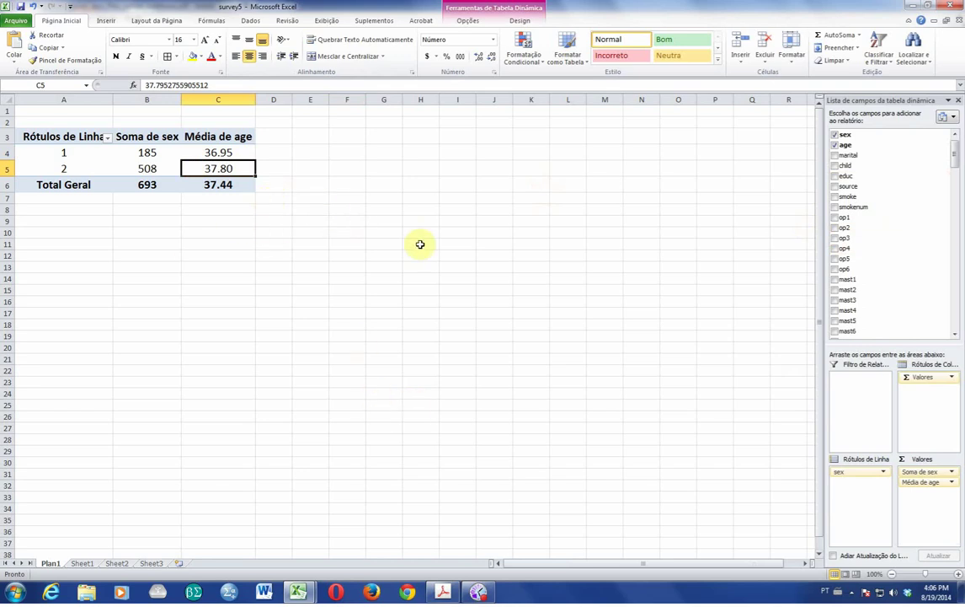
pyautogui.click(103, 152)
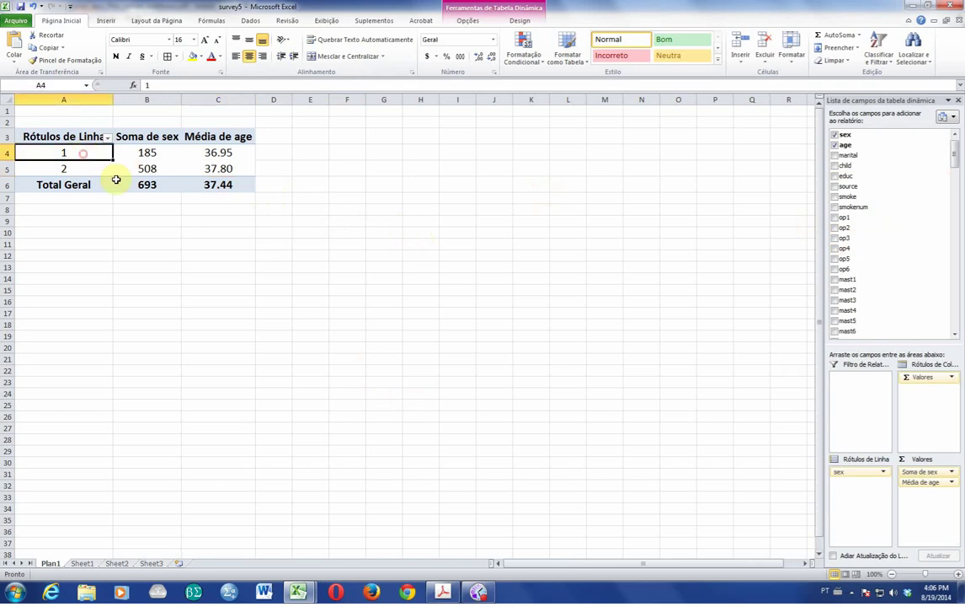
pyautogui.click(219, 152)
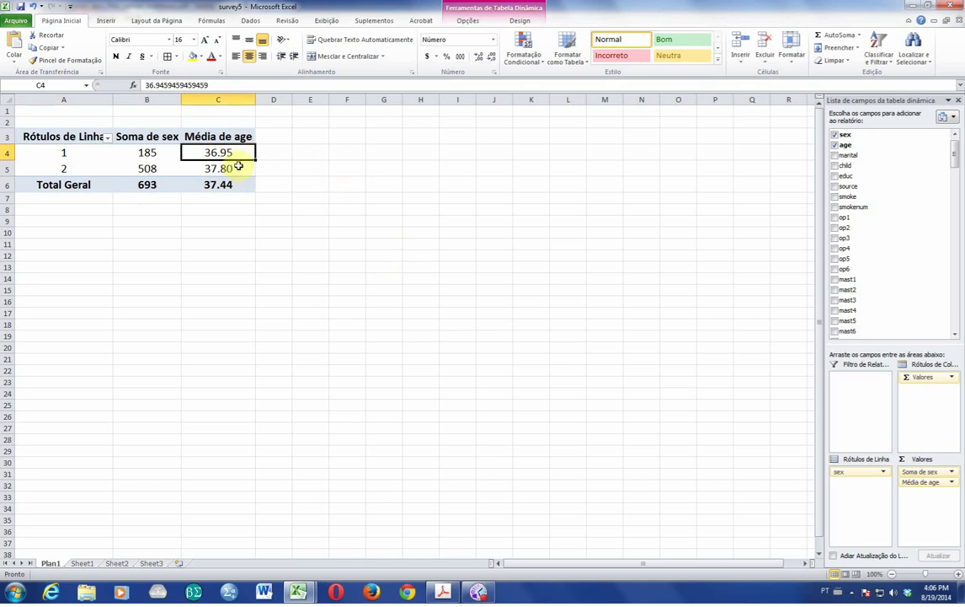
pyautogui.click(89, 172)
pyautogui.click(197, 168)
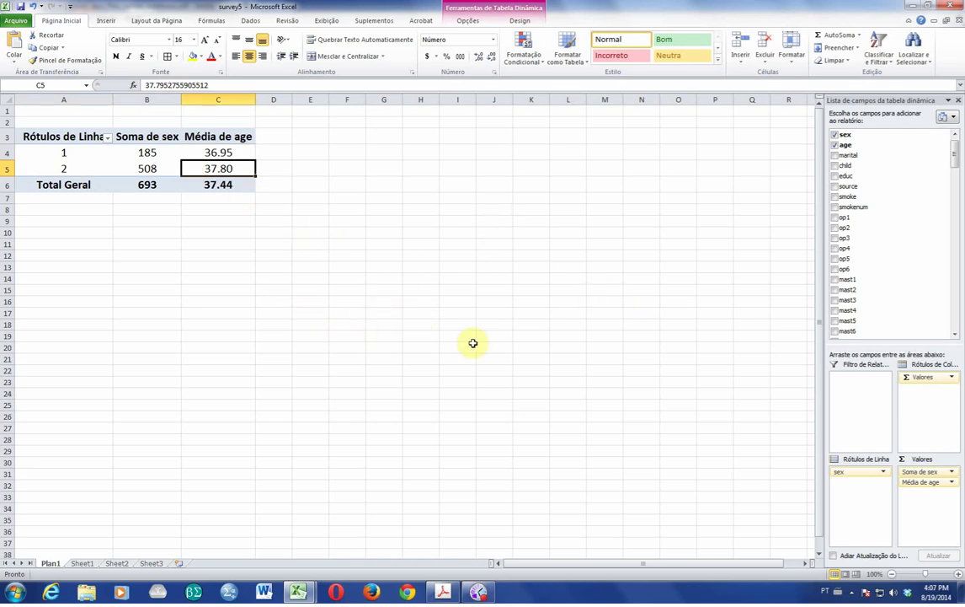
pyautogui.click(263, 231)
pyautogui.click(217, 167)
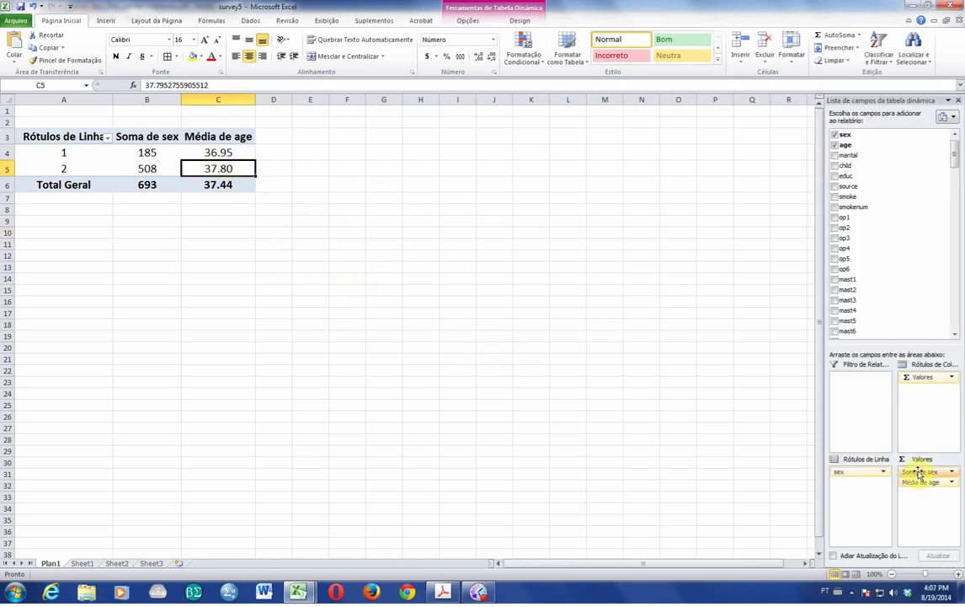
# Remove the sum of sex from the pivot table's values and insert a 3D clustered column chart of average age by sex
pyautogui.moveTo(920, 472); pyautogui.dragTo(903, 268)
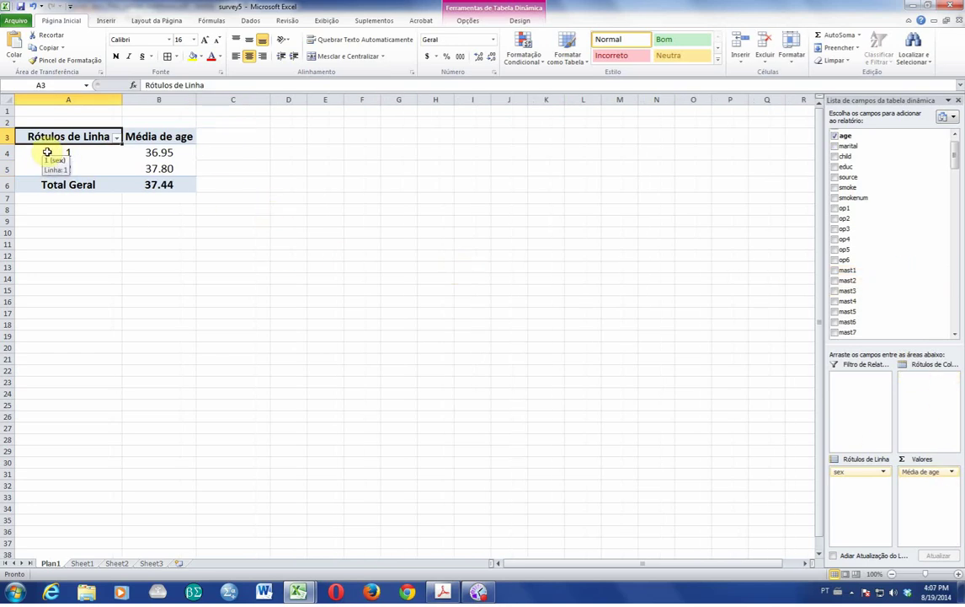
pyautogui.moveTo(47, 150); pyautogui.dragTo(157, 165)
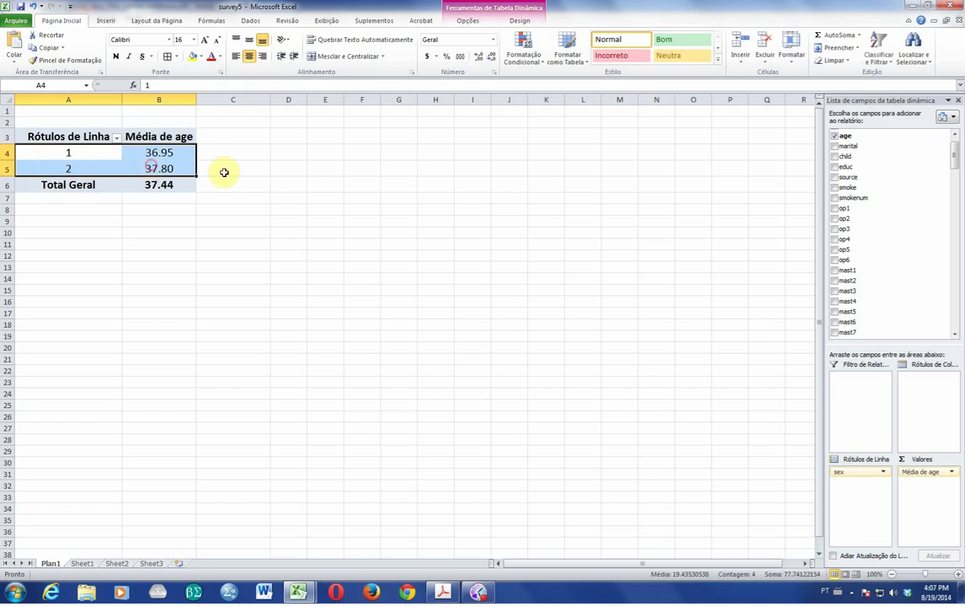
pyautogui.click(105, 21)
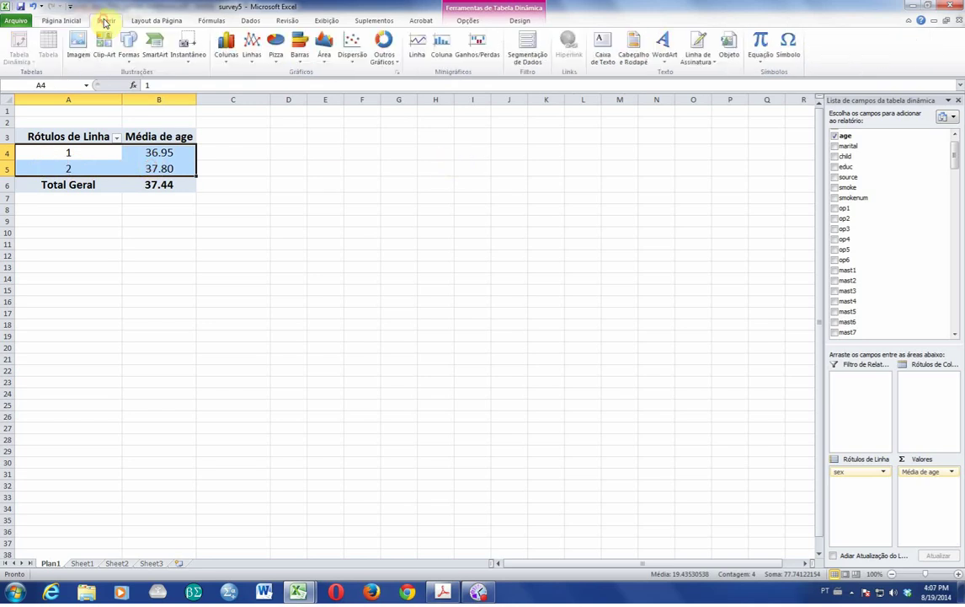
pyautogui.click(226, 46)
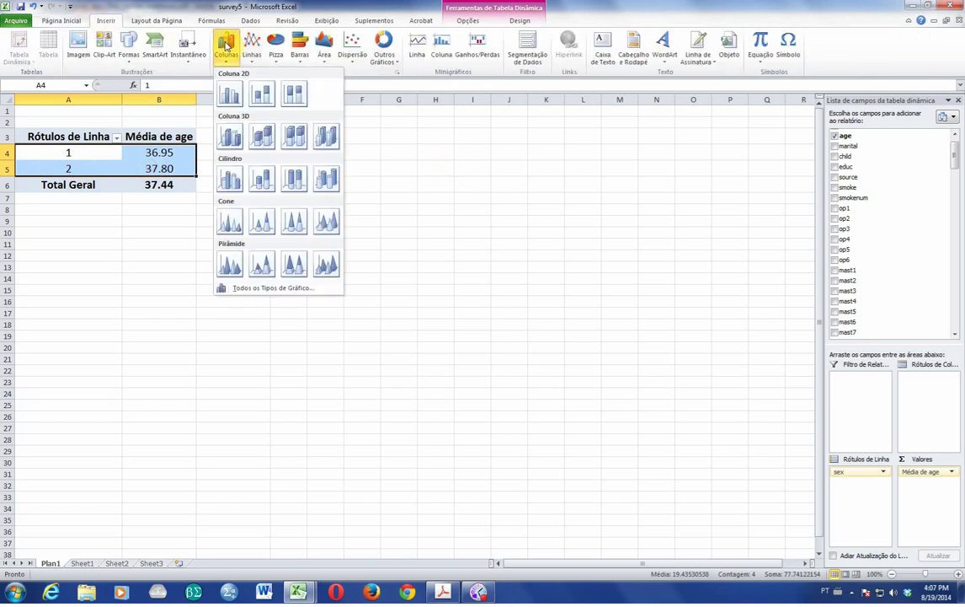
pyautogui.click(234, 138)
# Move the column chart up beside the pivot table, with its upper edge near row 4
pyautogui.click(453, 248)
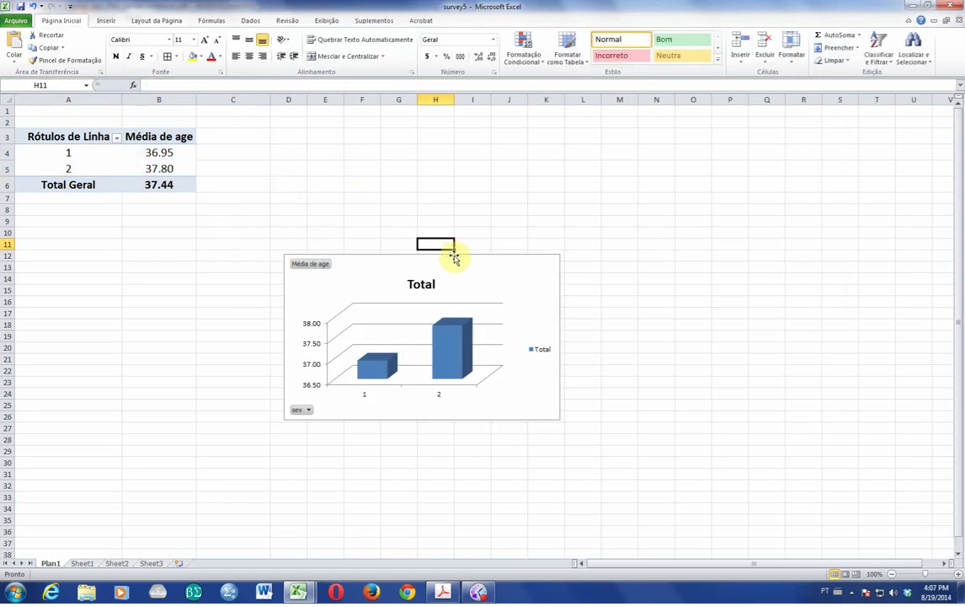
pyautogui.click(457, 254)
pyautogui.moveTo(457, 255); pyautogui.dragTo(452, 152)
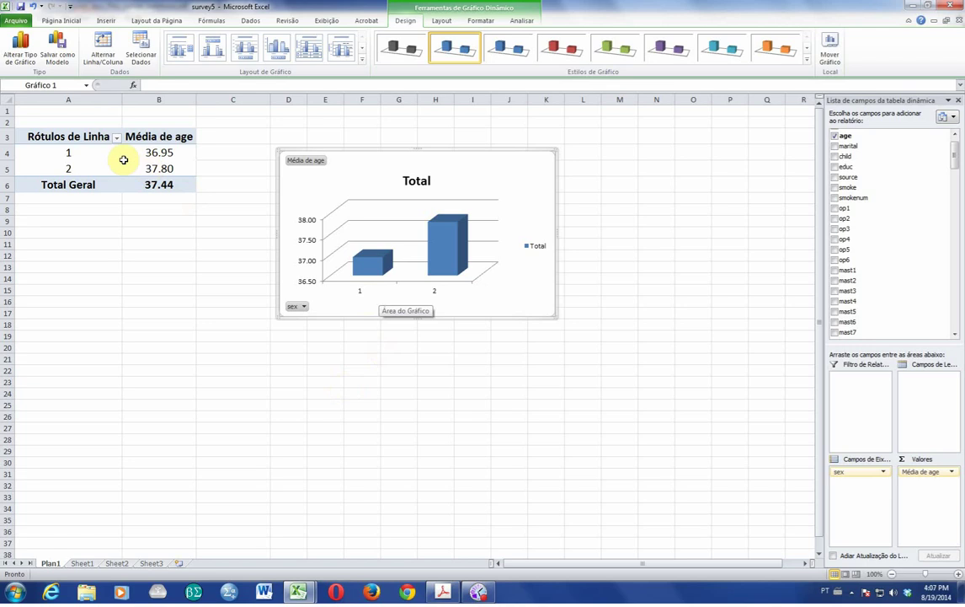
# Rename the pivot table's row labels 1 and 2 as MASCULINO and FEMININO
pyautogui.click(83, 151)
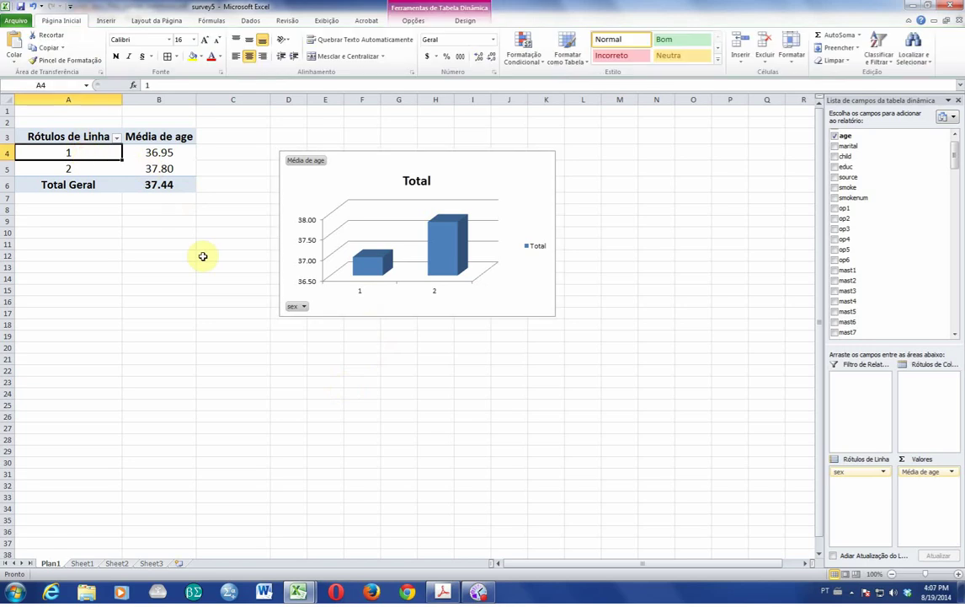
pyautogui.write('MASCULINO')
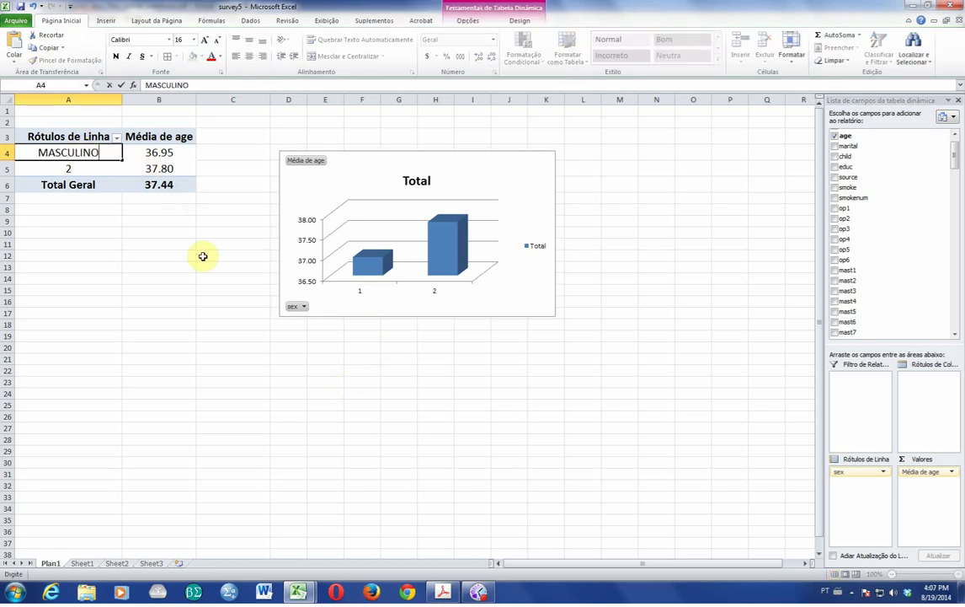
pyautogui.click(92, 171)
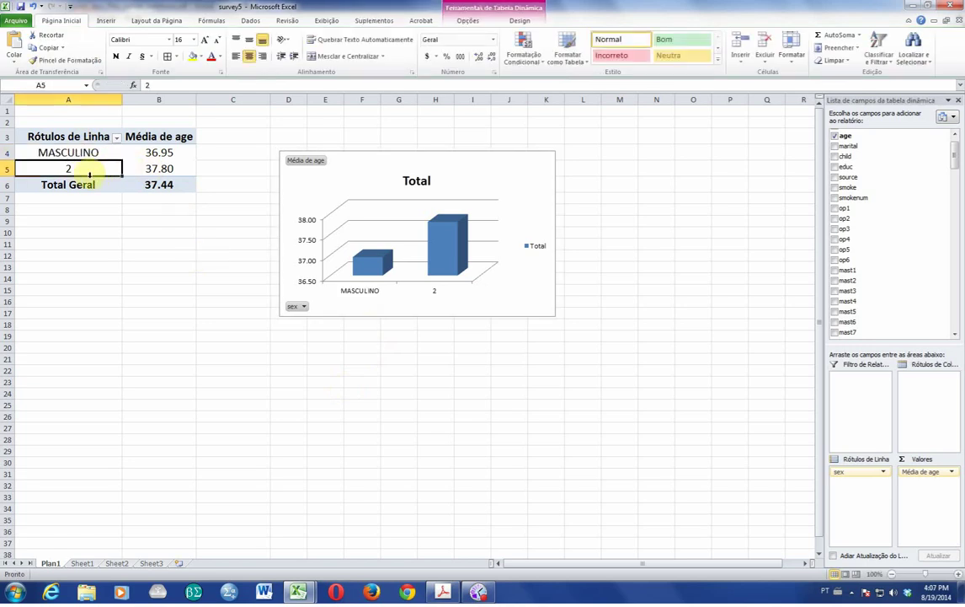
pyautogui.write('FEMININO')
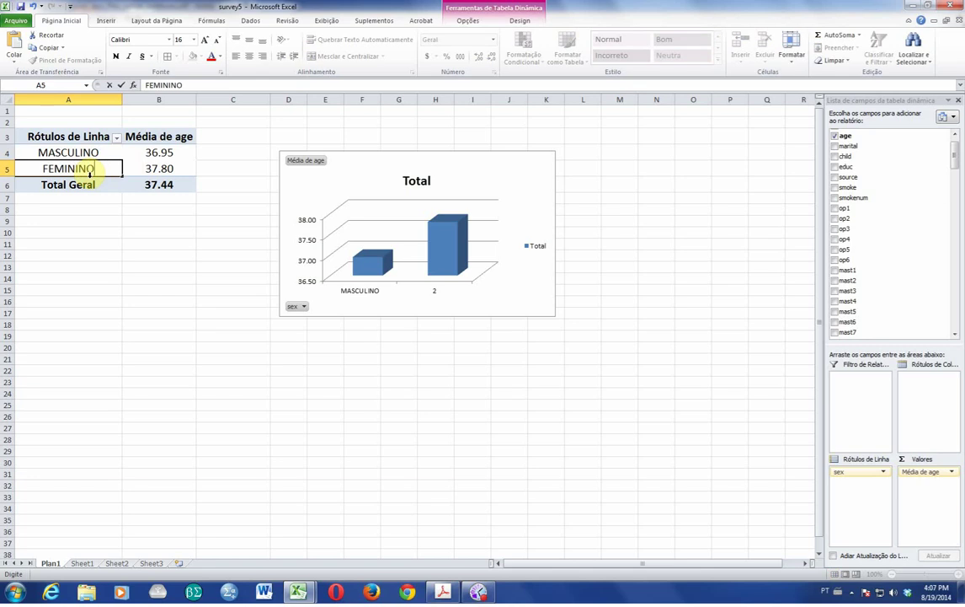
pyautogui.click(330, 370)
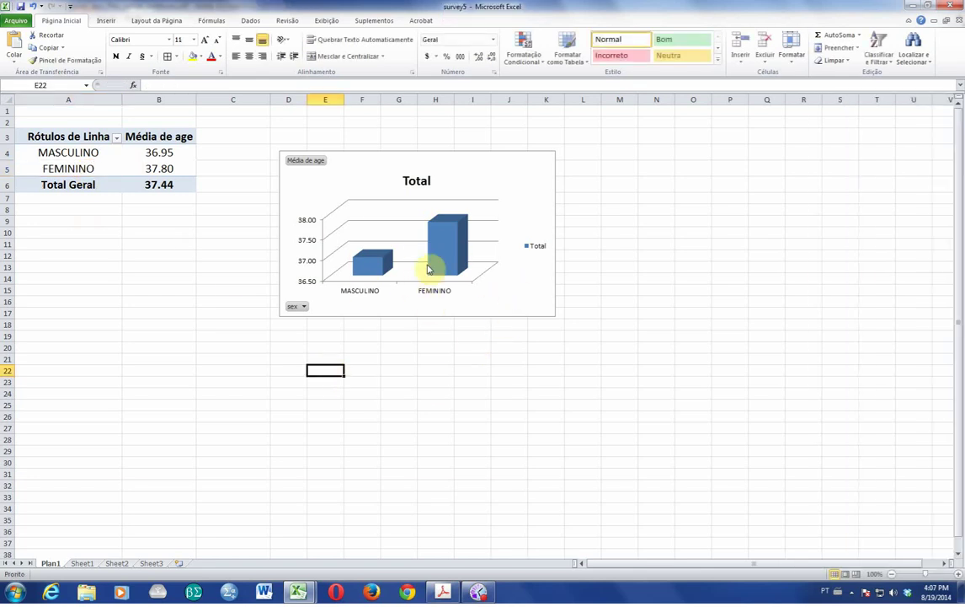
# Delete the legend and the Total title from the column chart
pyautogui.click(536, 245)
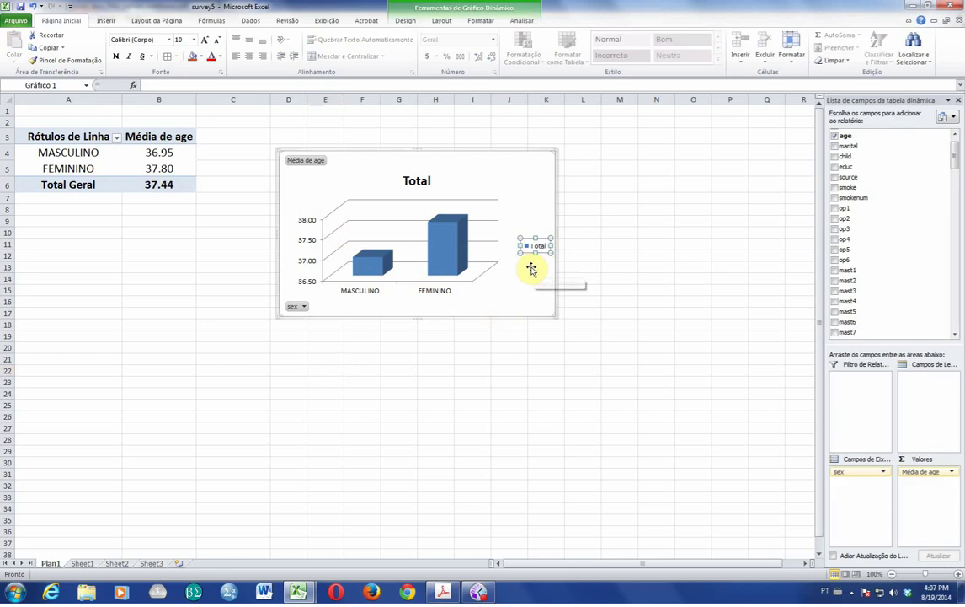
pyautogui.press('Delete')
pyautogui.click(427, 184)
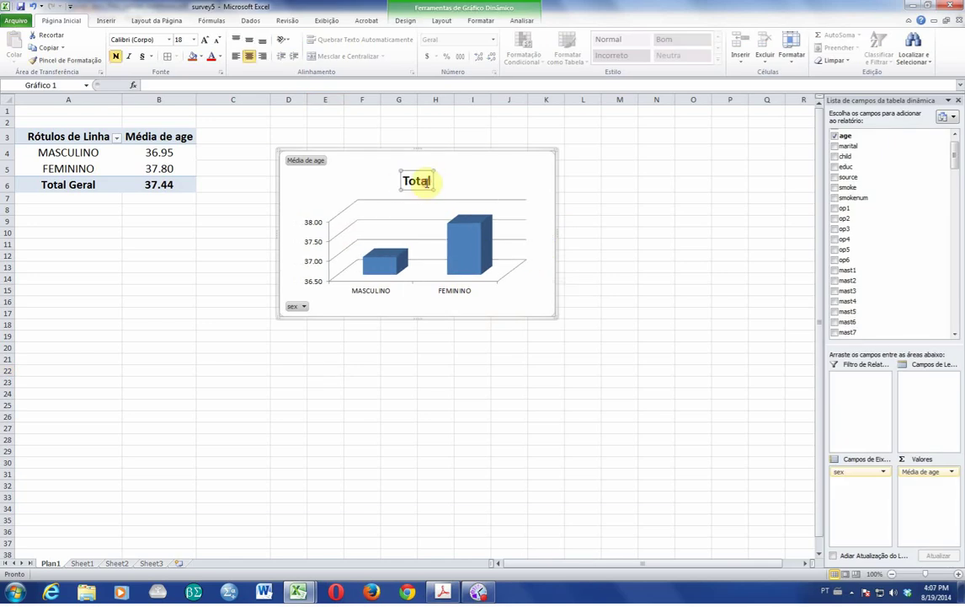
pyautogui.press('Delete')
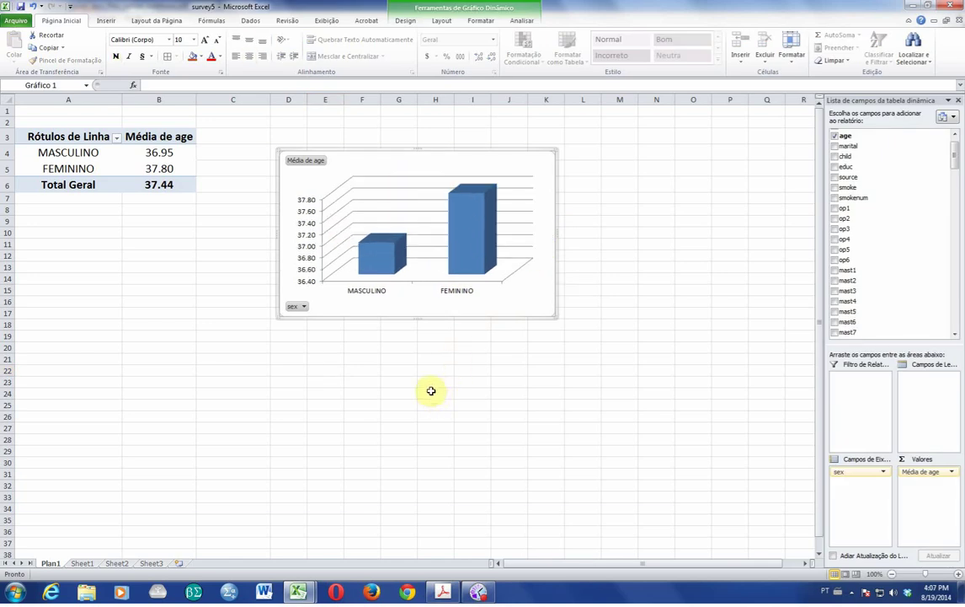
# Add data labels to the chart's columns and move each label just above its column so it is readable
pyautogui.click(467, 215)
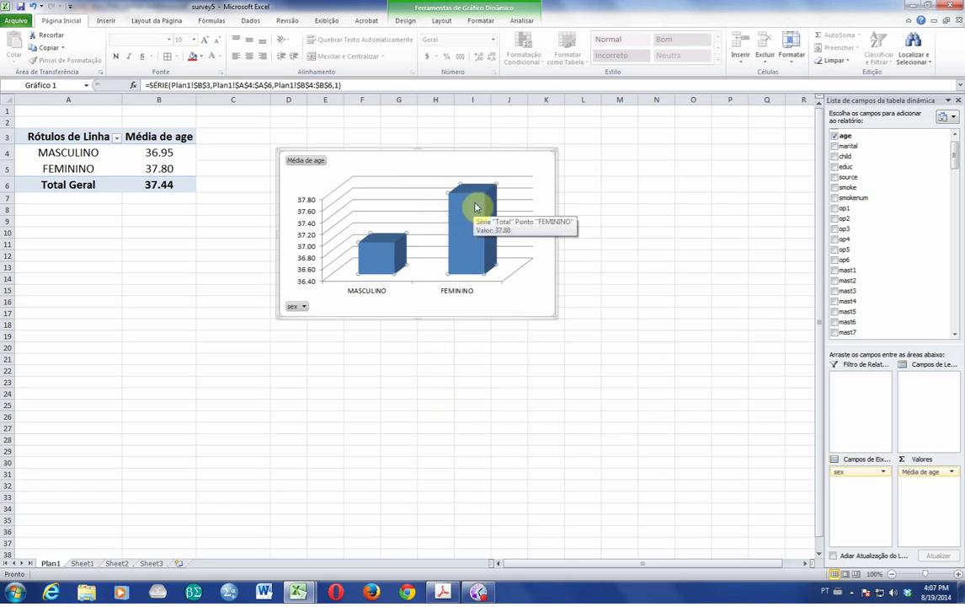
pyautogui.rightClick(475, 207)
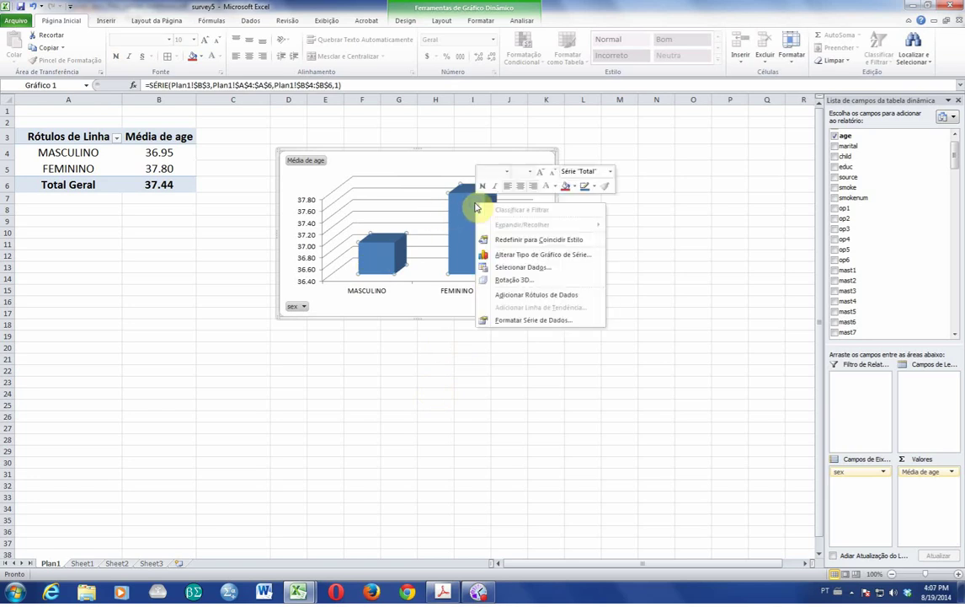
pyautogui.click(542, 295)
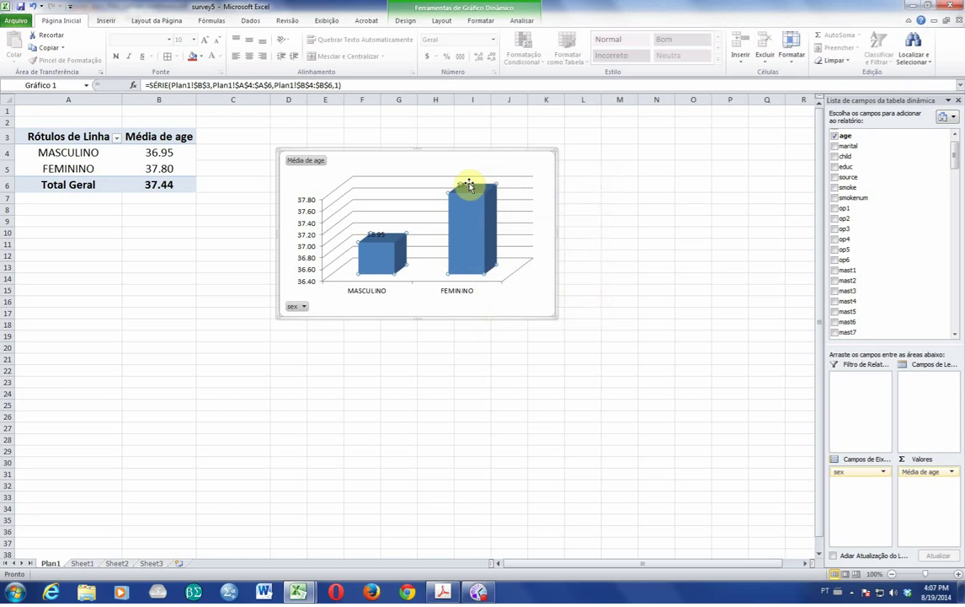
pyautogui.click(472, 244)
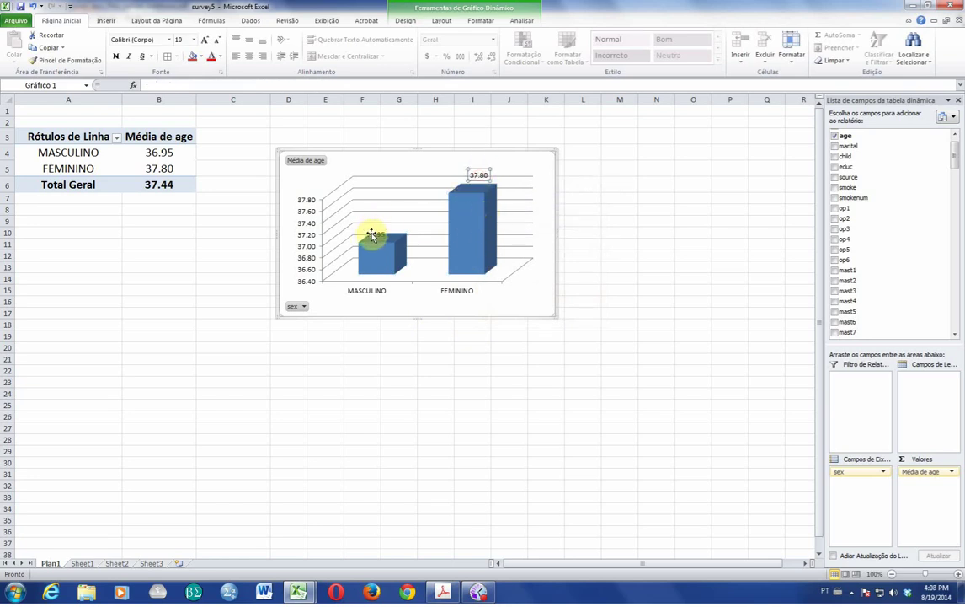
pyautogui.moveTo(379, 236); pyautogui.dragTo(388, 212)
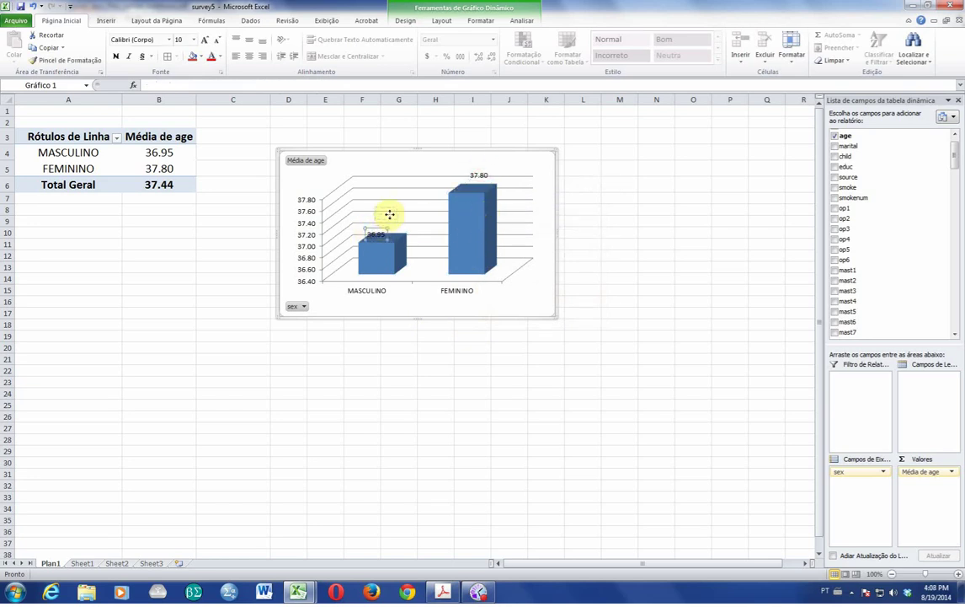
# Give only the FEMININO column a solid red fill
pyautogui.click(478, 235)
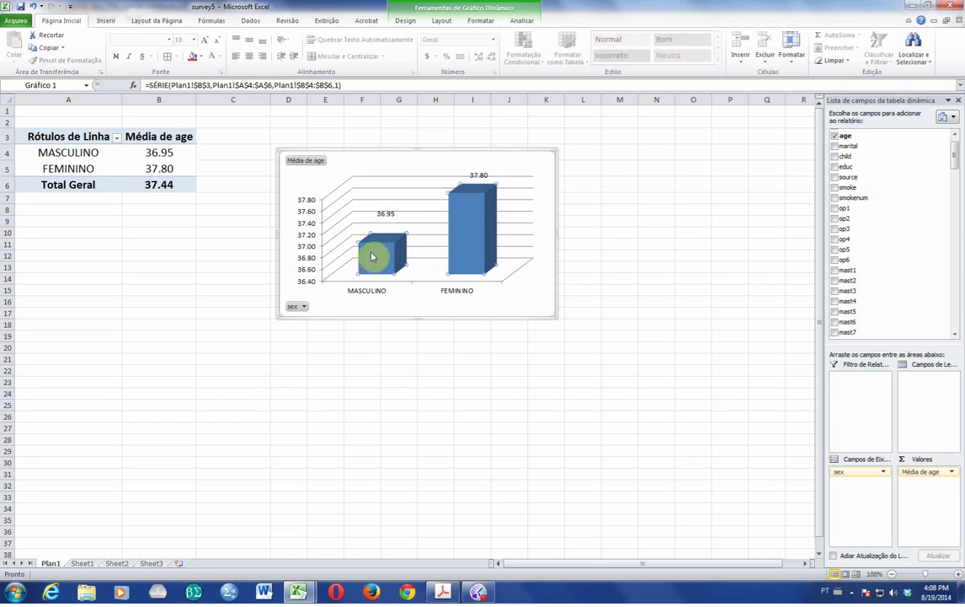
pyautogui.rightClick(466, 218)
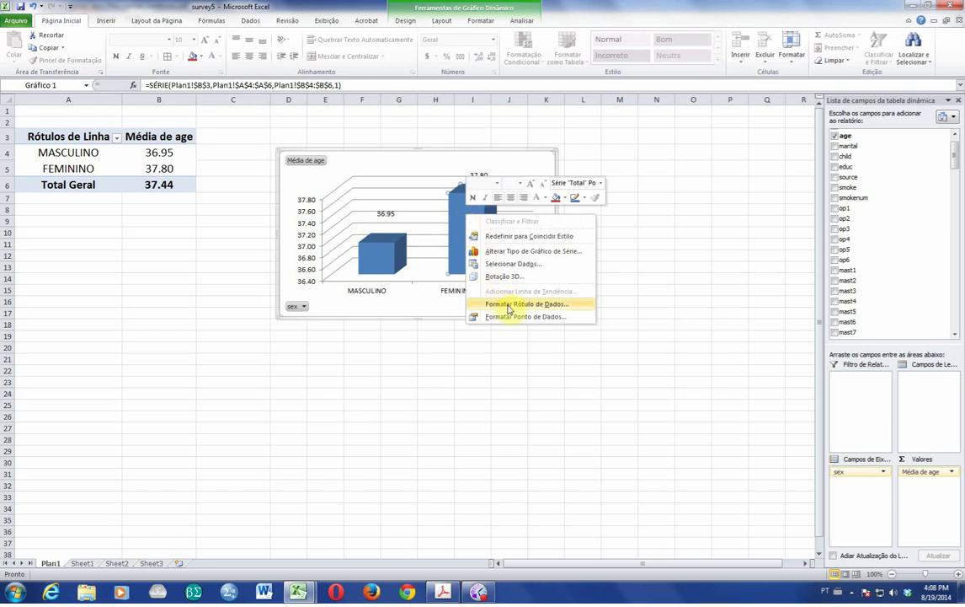
pyautogui.doubleClick(459, 211)
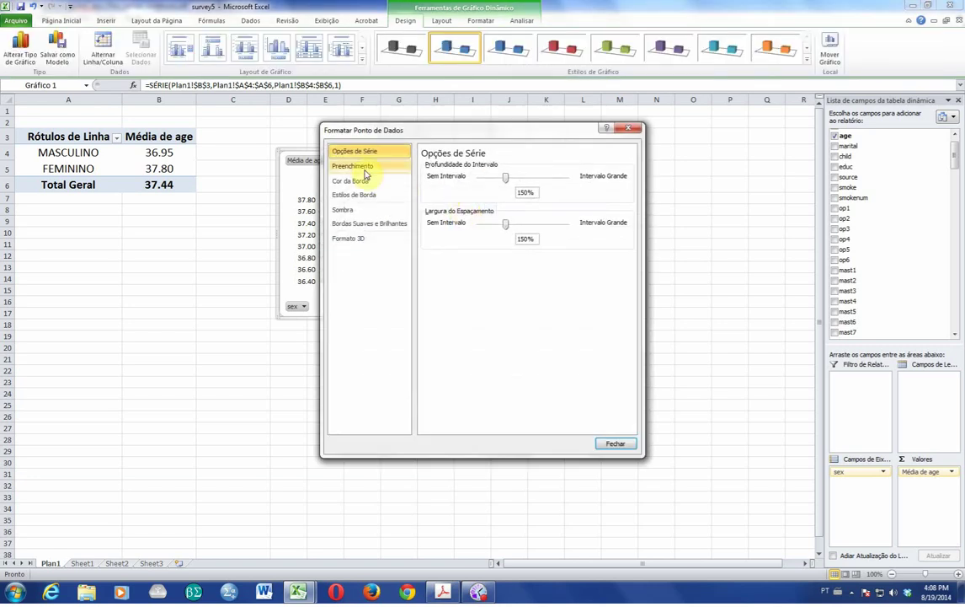
pyautogui.click(365, 170)
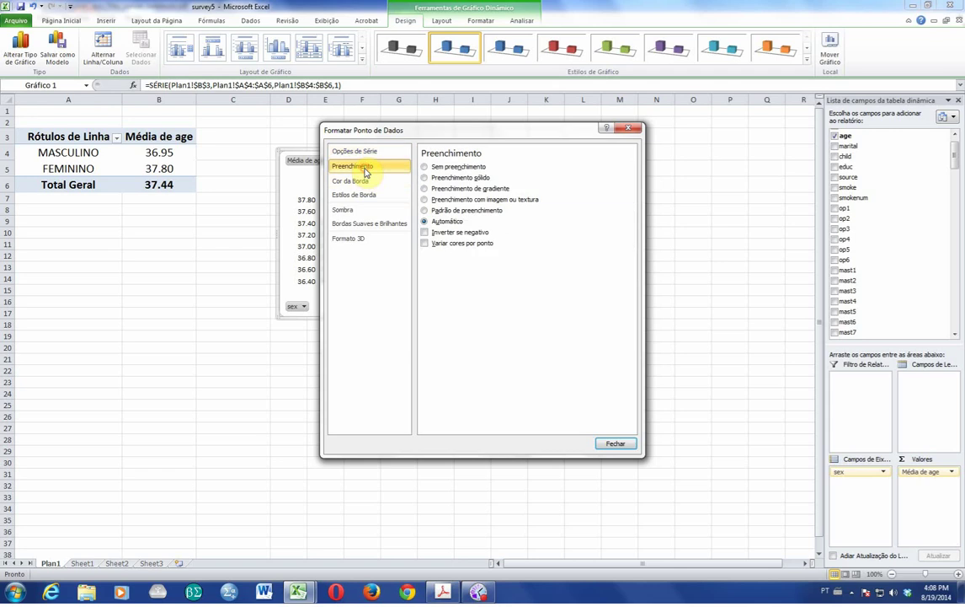
pyautogui.click(426, 178)
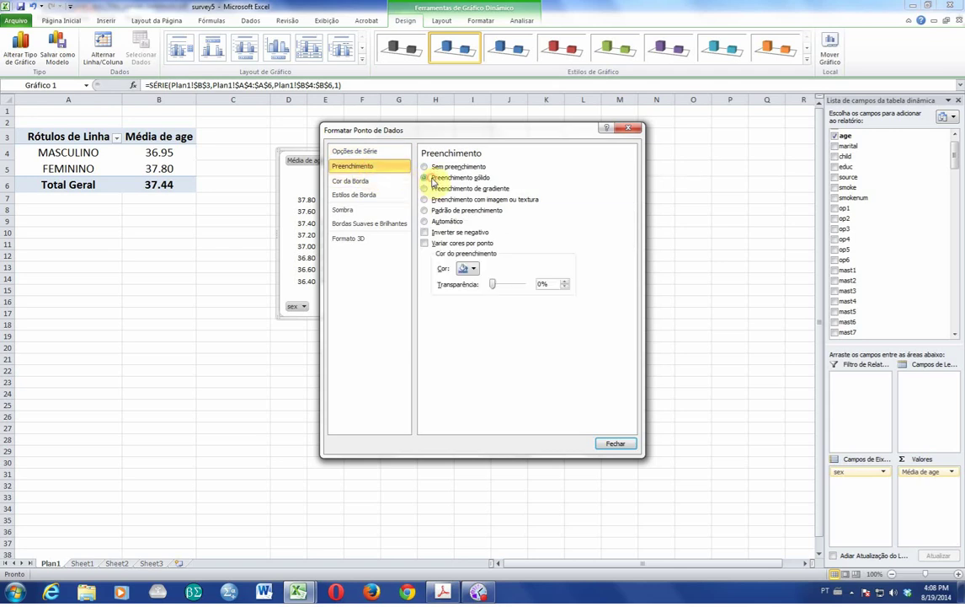
pyautogui.click(467, 268)
pyautogui.click(470, 353)
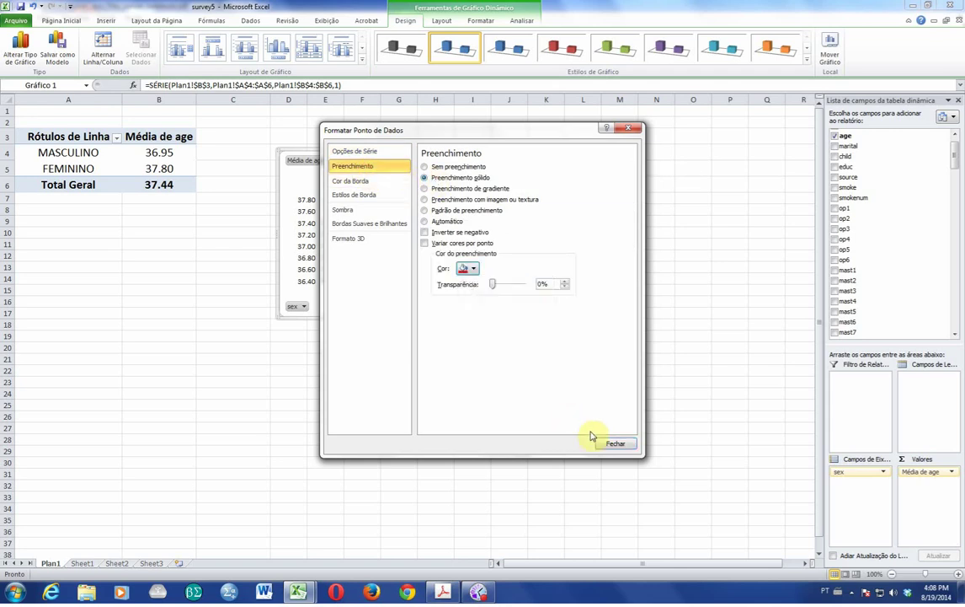
pyautogui.click(616, 444)
pyautogui.click(671, 325)
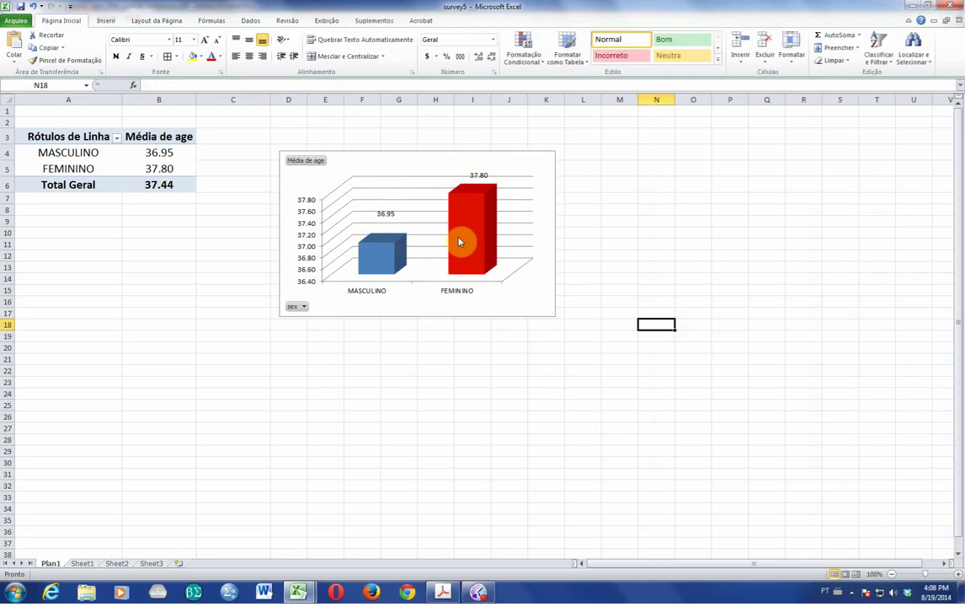
# Give only the MASCULINO column a solid green fill
pyautogui.click(384, 258)
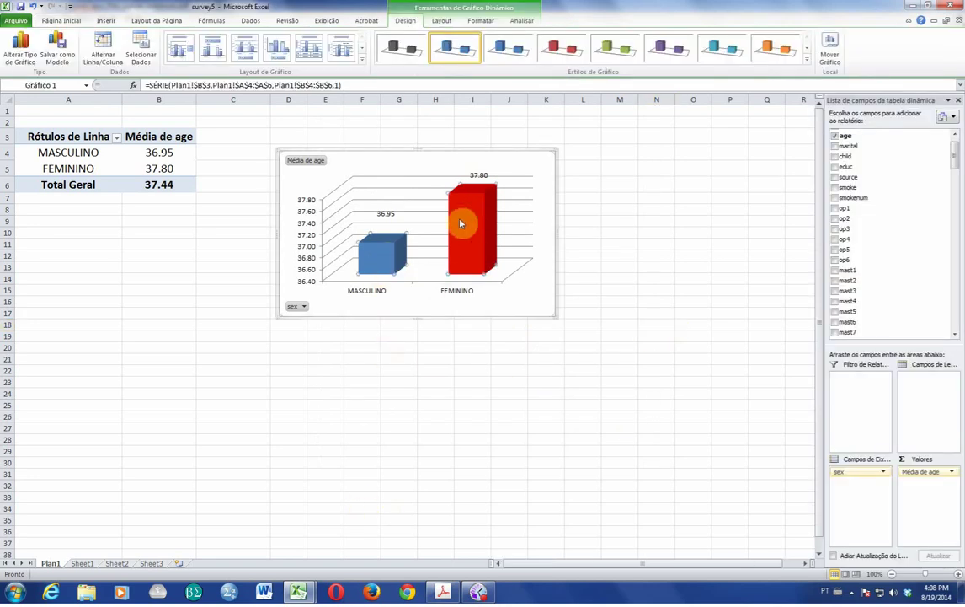
pyautogui.doubleClick(379, 259)
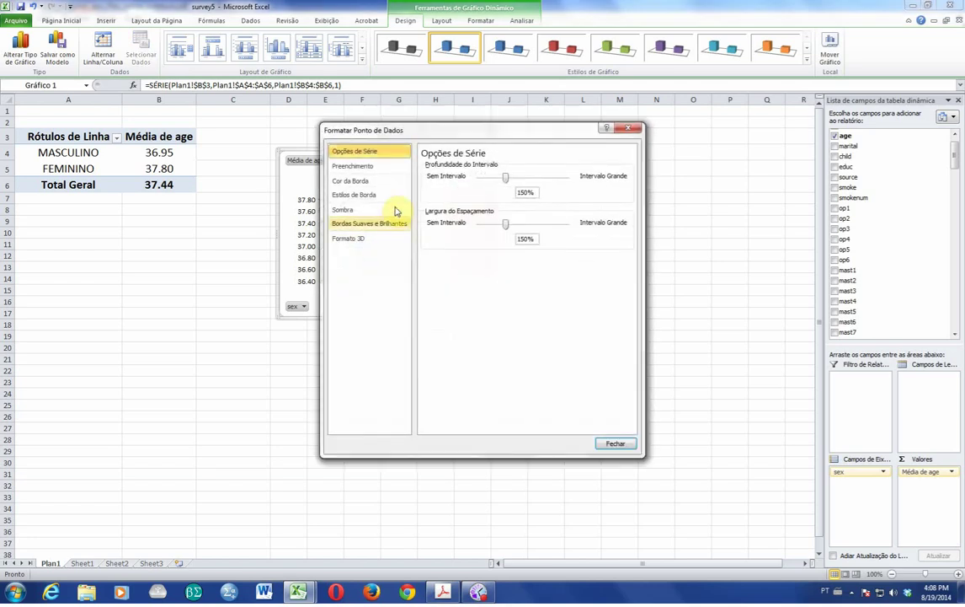
pyautogui.click(362, 166)
pyautogui.click(424, 178)
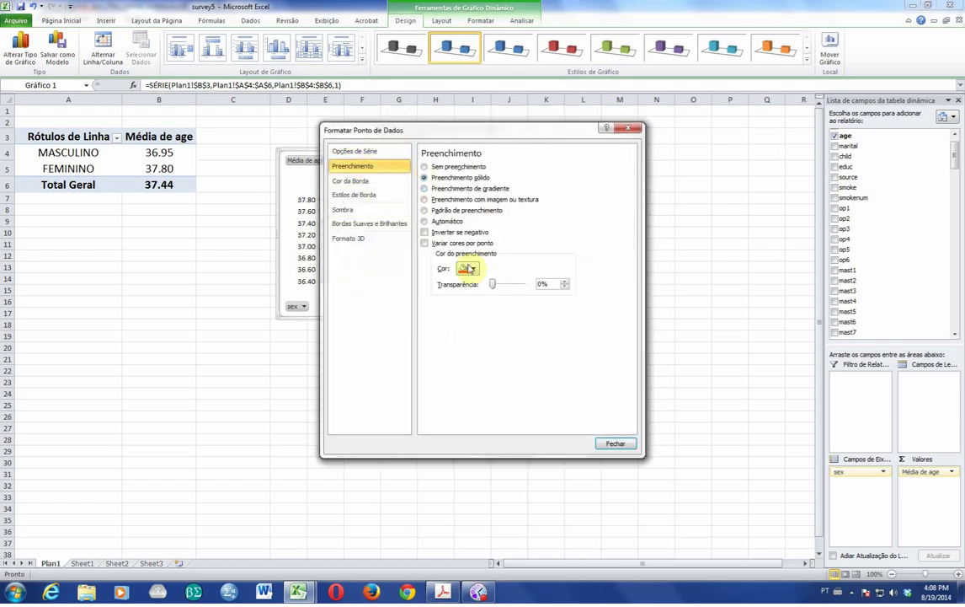
pyautogui.click(467, 268)
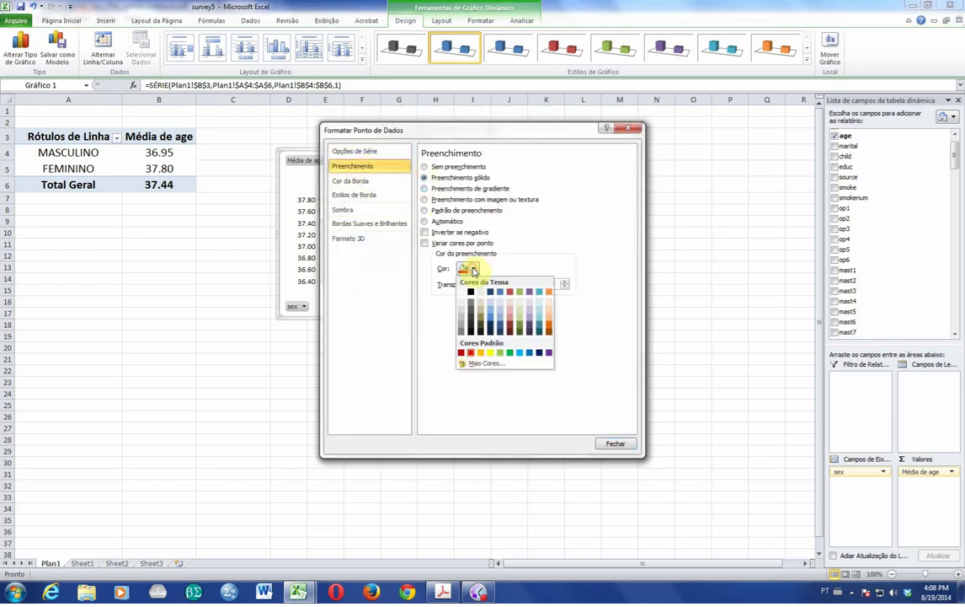
pyautogui.click(511, 353)
pyautogui.click(613, 442)
pyautogui.click(439, 380)
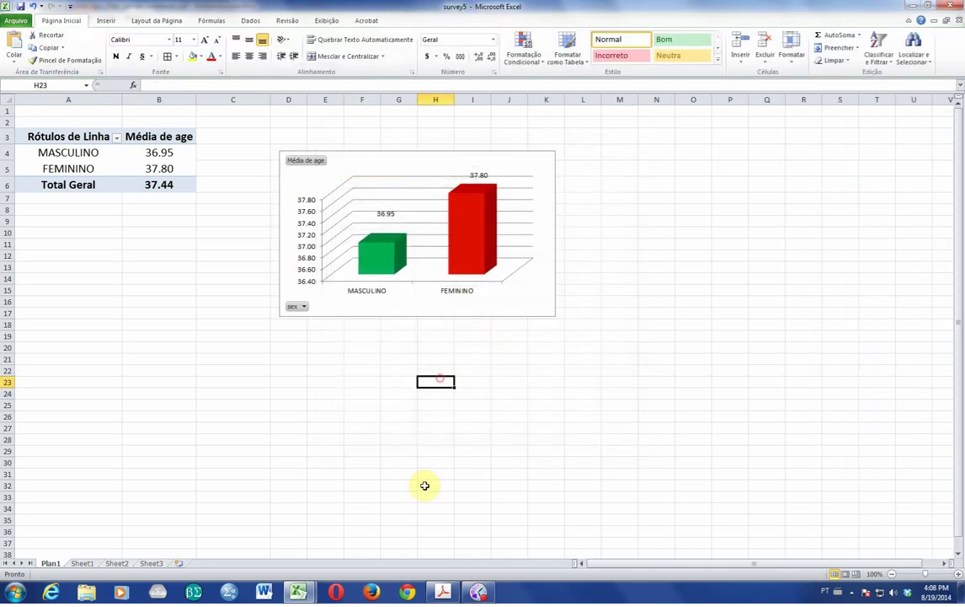
# Delete the horizontal gridlines from the column chart
pyautogui.click(426, 179)
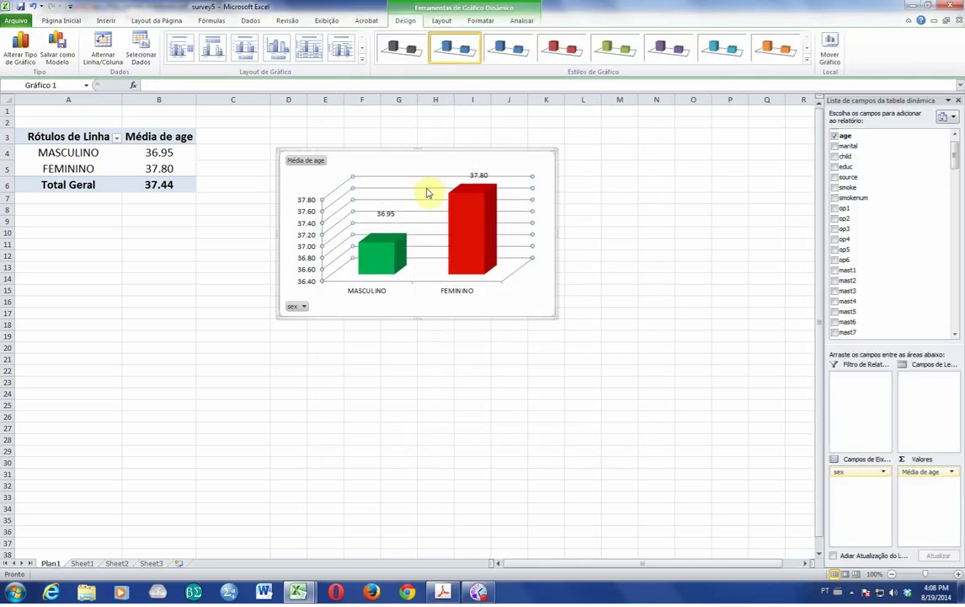
pyautogui.press('Delete')
pyautogui.click(433, 403)
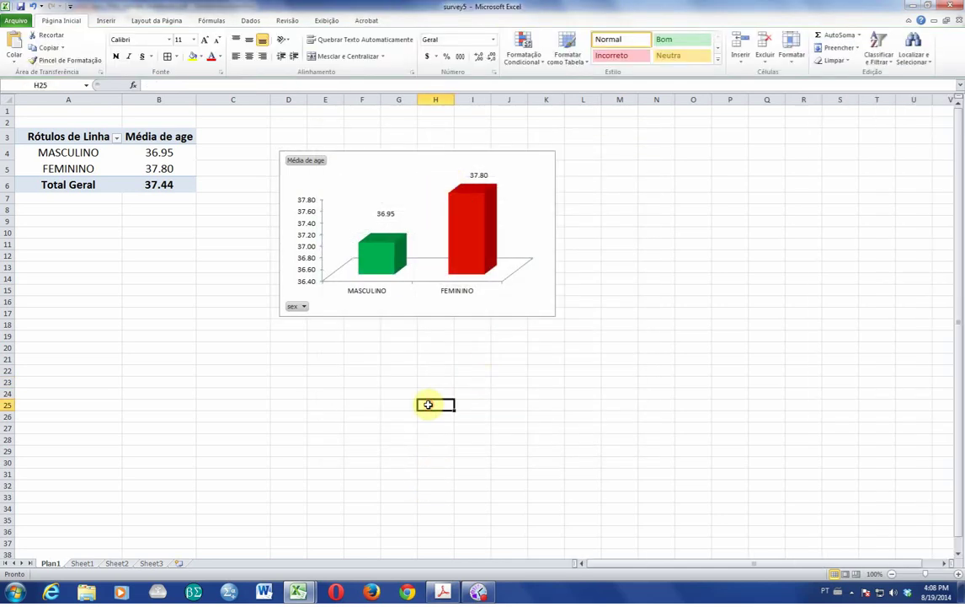
# Examine the formatting options of the chart's vertical axis and data series without changing anything
pyautogui.moveTo(494, 240)
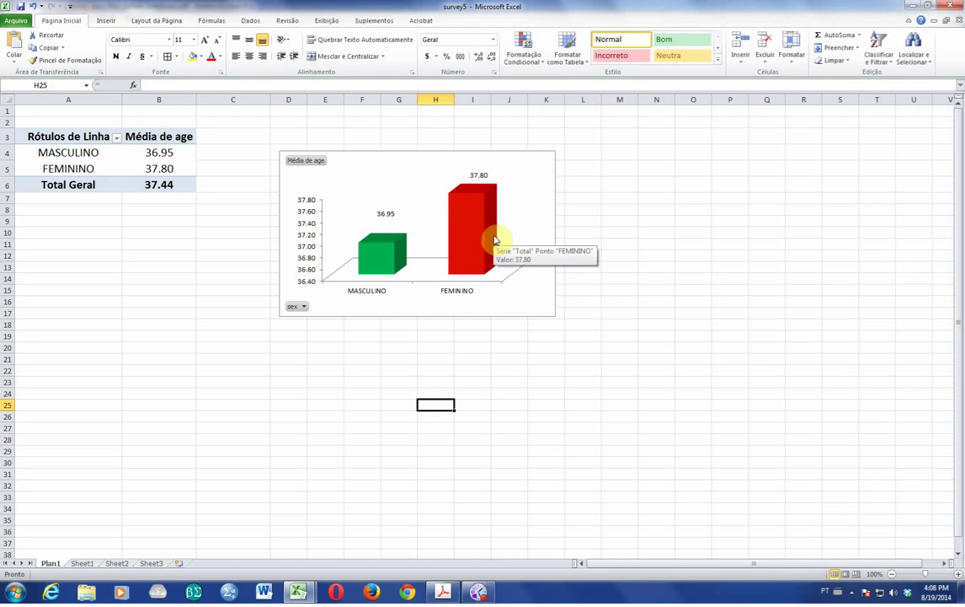
pyautogui.click(307, 216)
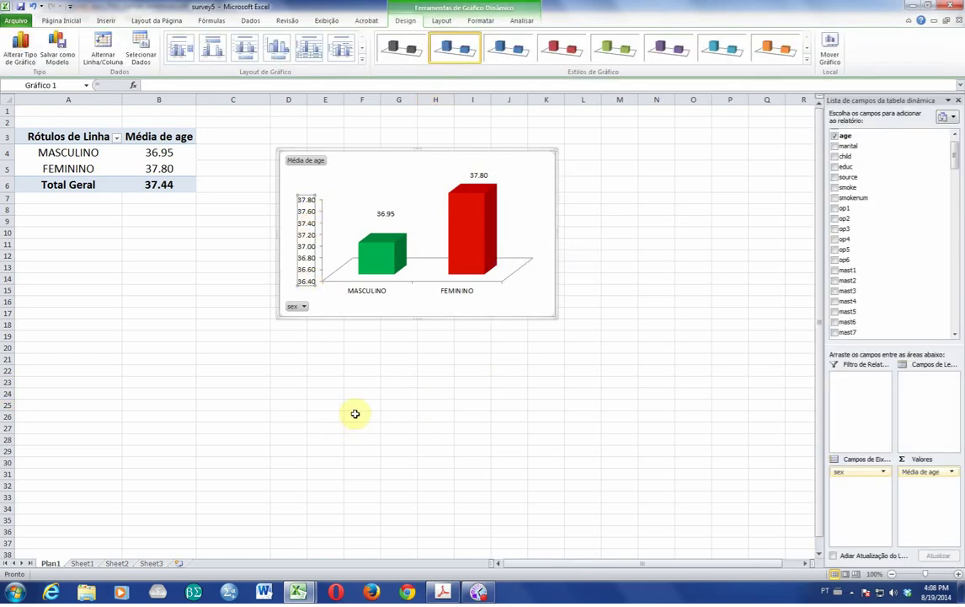
pyautogui.doubleClick(311, 229)
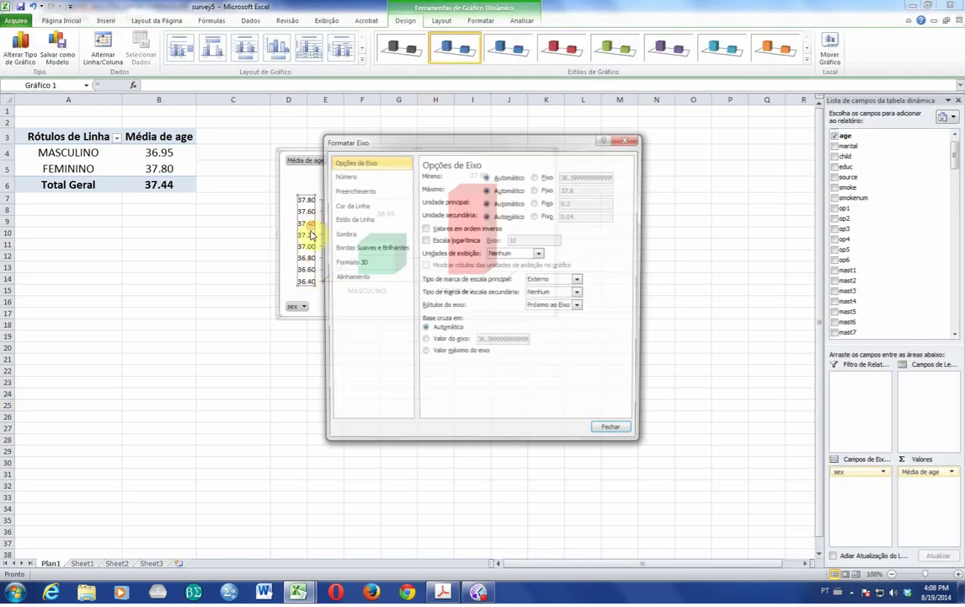
pyautogui.click(616, 433)
pyautogui.click(658, 345)
pyautogui.click(457, 242)
pyautogui.doubleClick(466, 228)
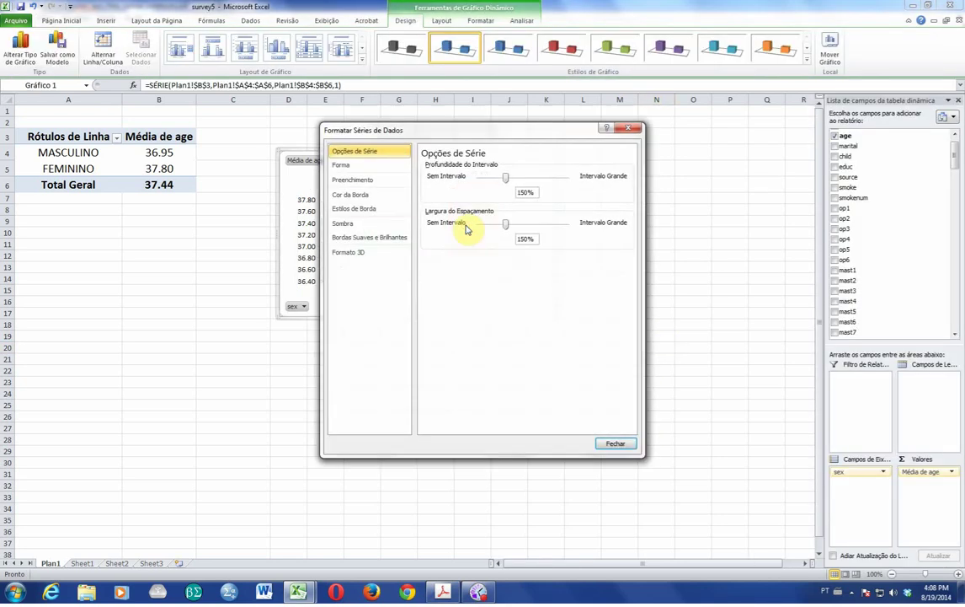
pyautogui.click(618, 444)
pyautogui.click(252, 361)
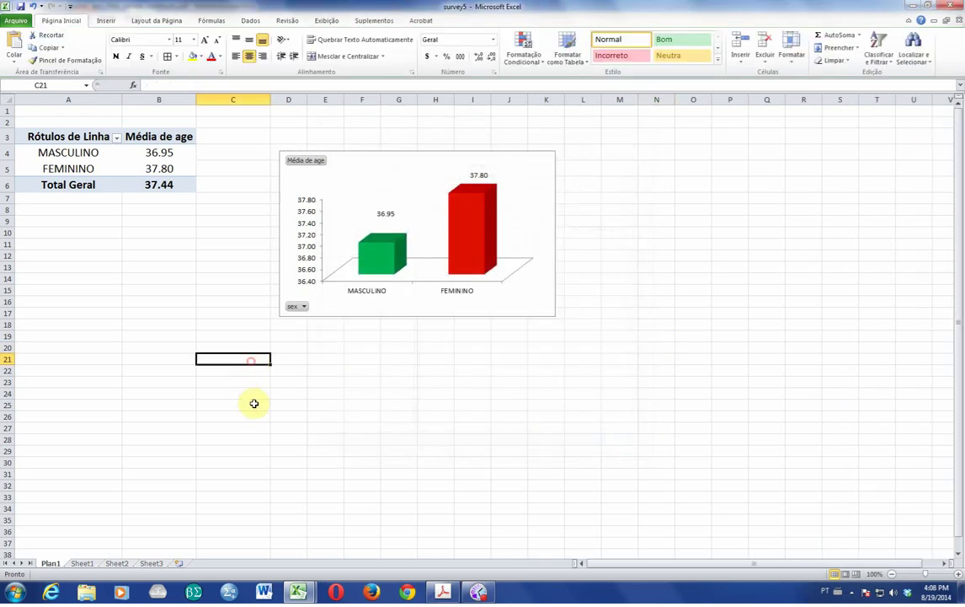
# Add the smoke field to the pivot table's row labels beneath sex
pyautogui.click(117, 160)
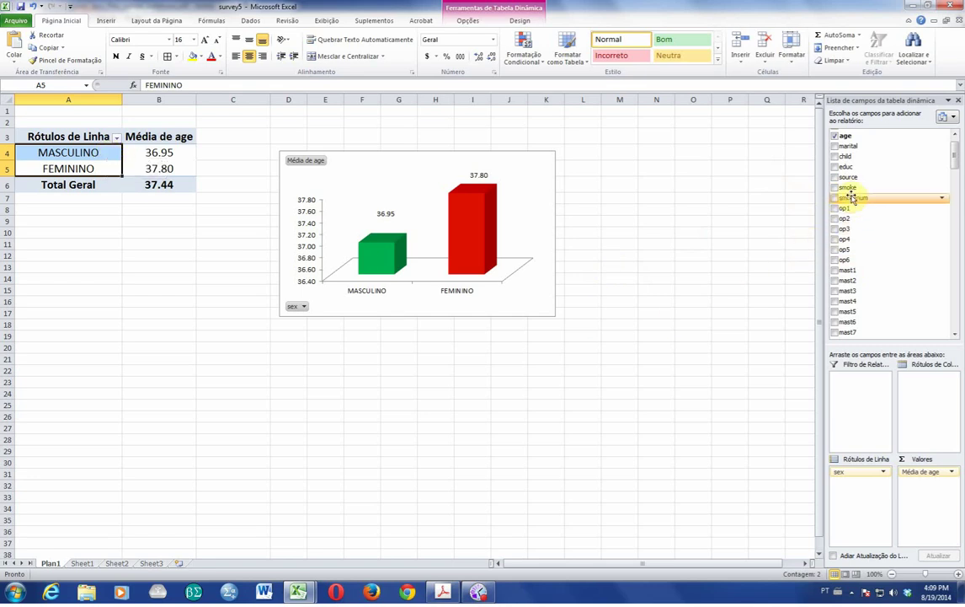
pyautogui.moveTo(835, 190); pyautogui.dragTo(857, 482)
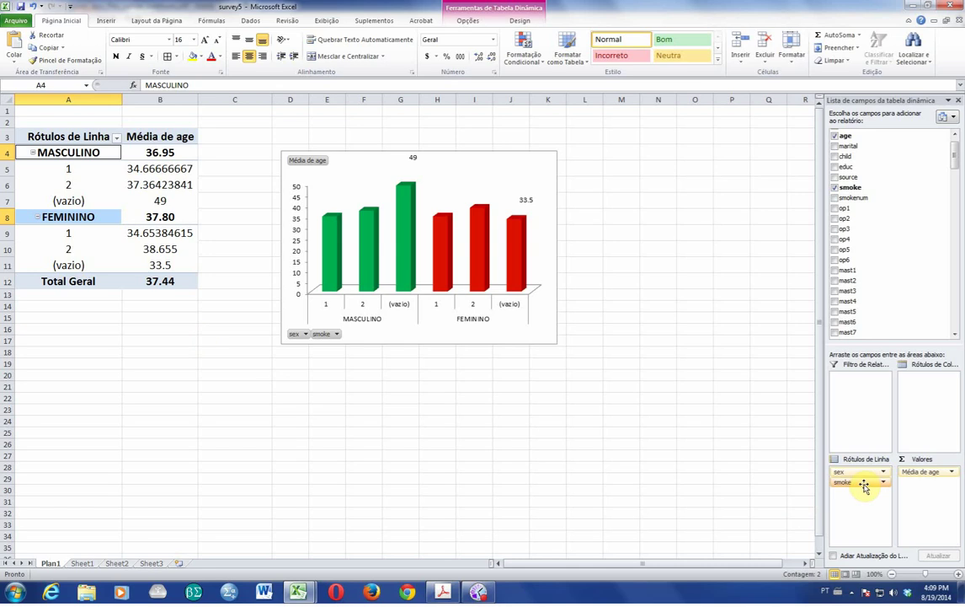
# Try smoke and marital as additional pivot table values, with child as the second row label under sex
pyautogui.moveTo(863, 484); pyautogui.dragTo(932, 489)
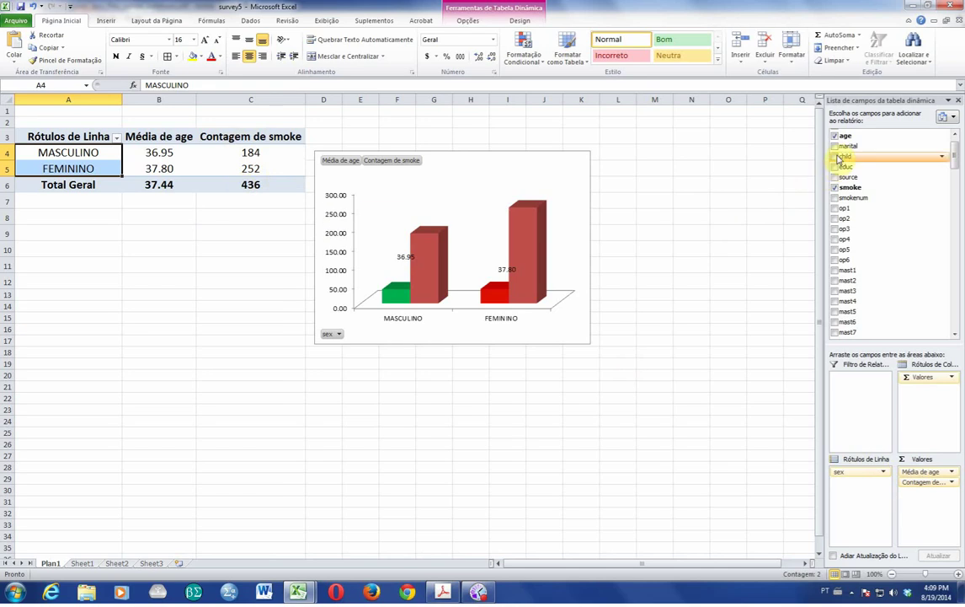
pyautogui.click(835, 147)
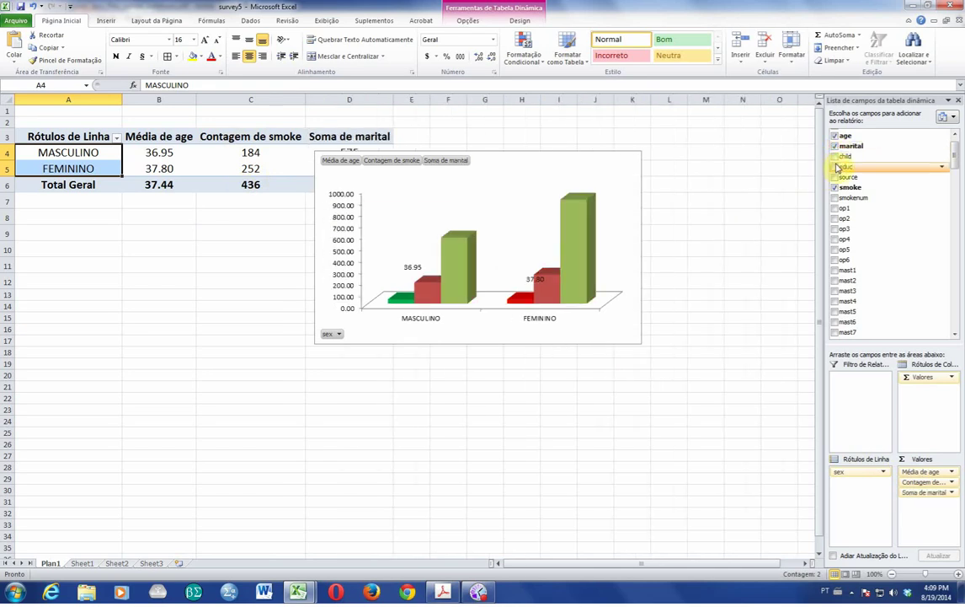
pyautogui.moveTo(836, 157); pyautogui.dragTo(855, 482)
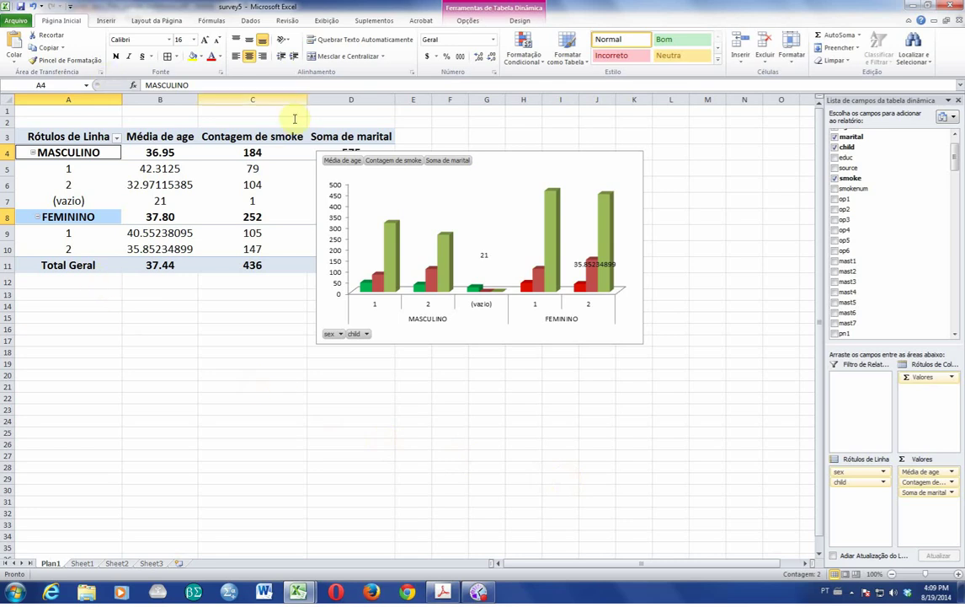
# Undo the child, marital and smoke field changes back to smoke as a row label under sex
pyautogui.click(30, 5)
pyautogui.click(31, 5)
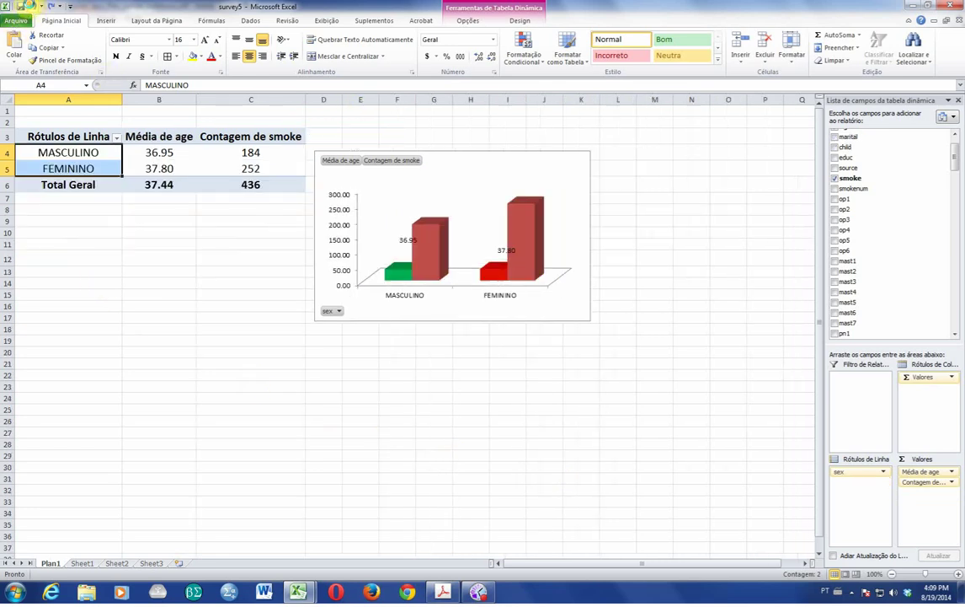
pyautogui.click(30, 5)
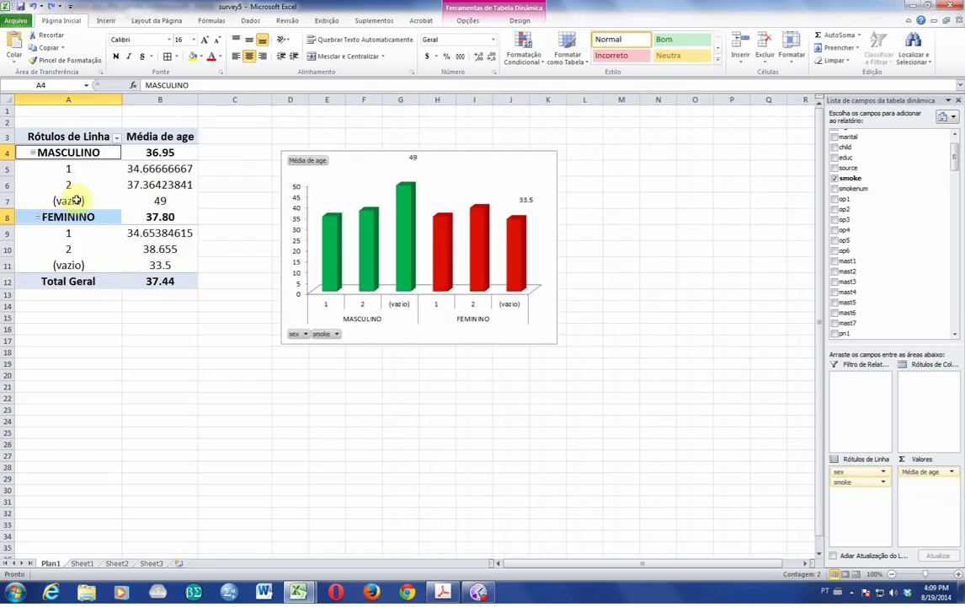
pyautogui.click(76, 199)
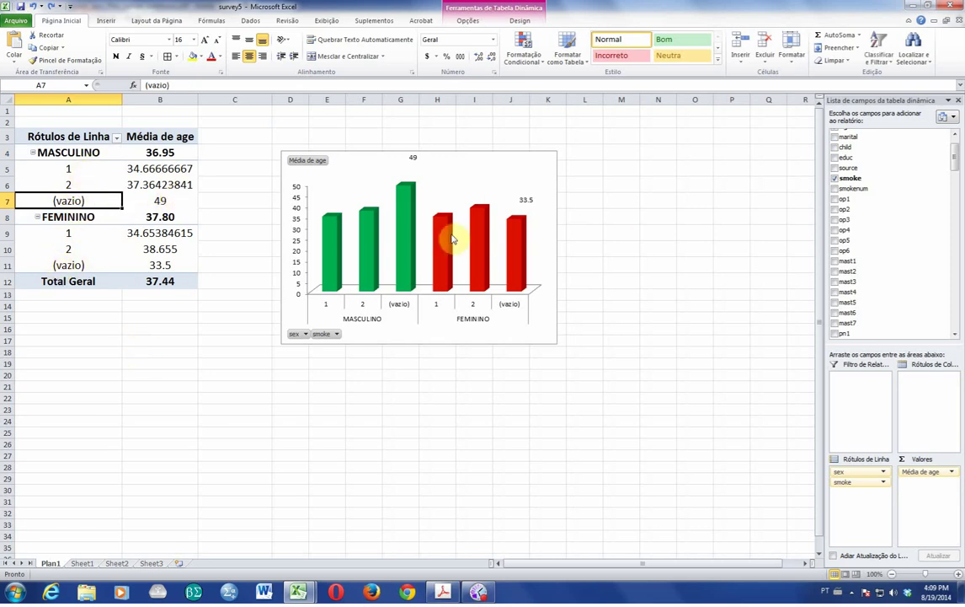
# Format the average ages of smoke groups 1 and 2 under MASCULINO to one decimal place
pyautogui.click(78, 185)
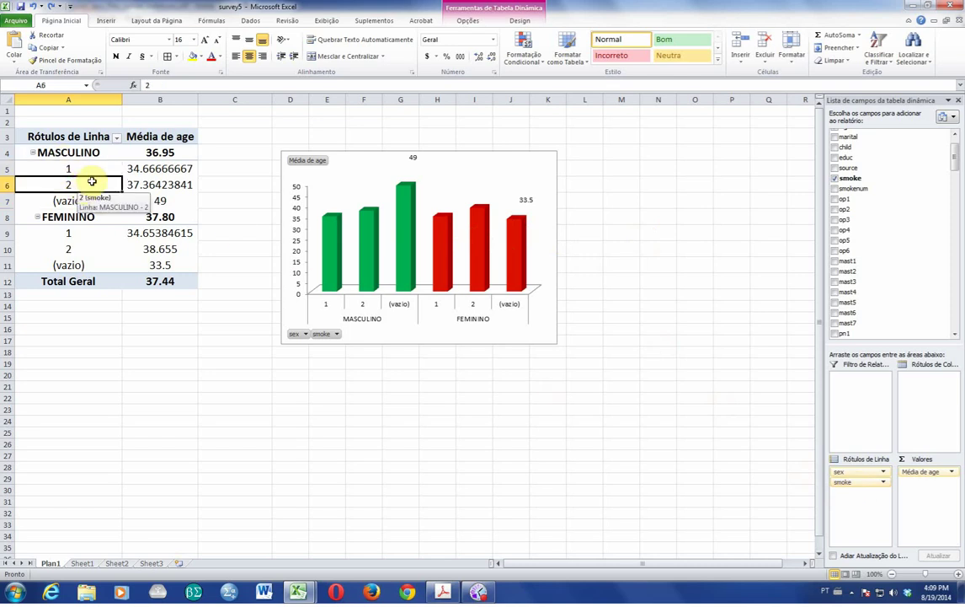
pyautogui.click(88, 167)
pyautogui.click(152, 170)
pyautogui.moveTo(152, 170); pyautogui.dragTo(157, 182)
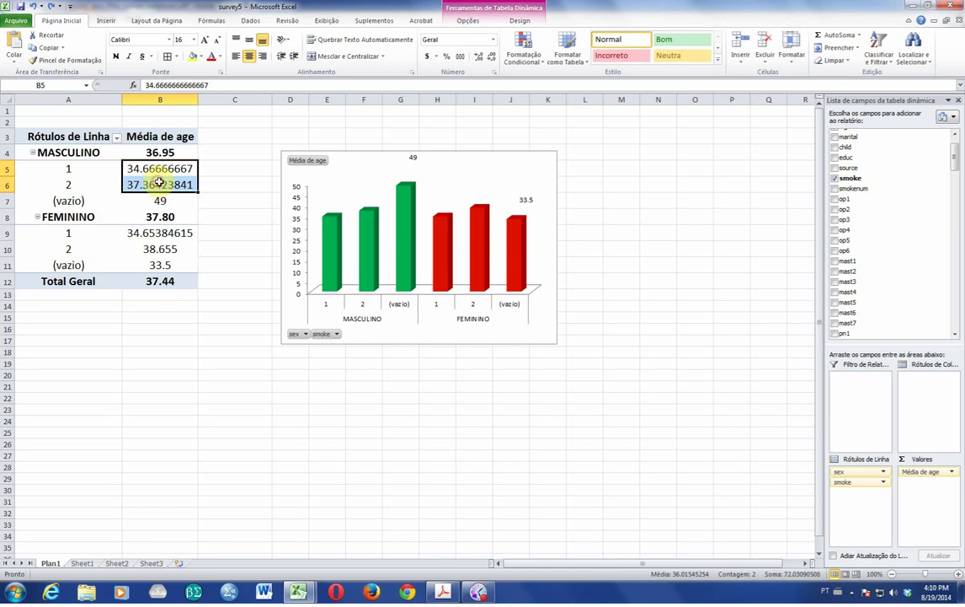
pyautogui.click(492, 58)
pyautogui.click(492, 58)
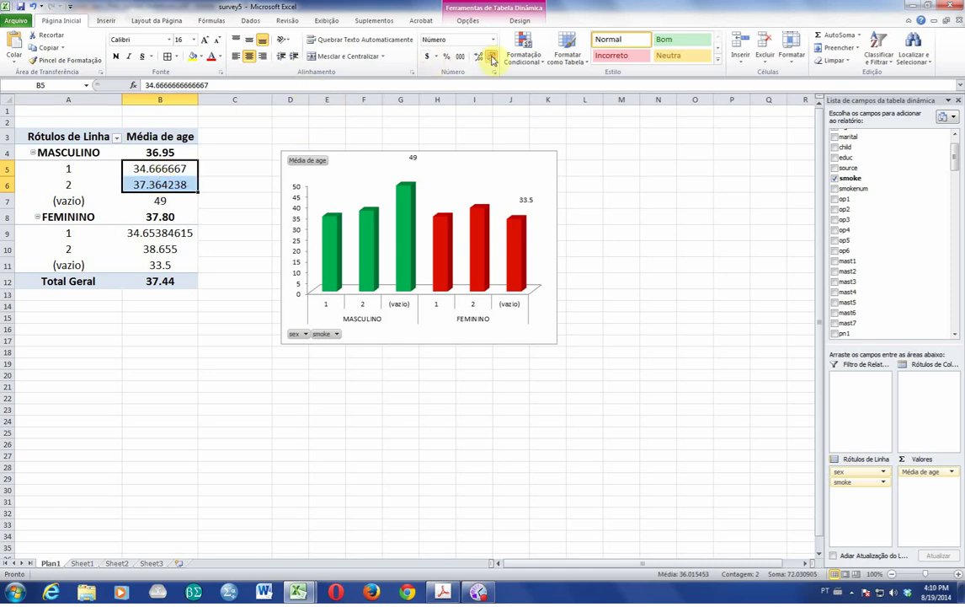
pyautogui.click(492, 58)
pyautogui.click(492, 58)
pyautogui.click(492, 58)
pyautogui.click(186, 317)
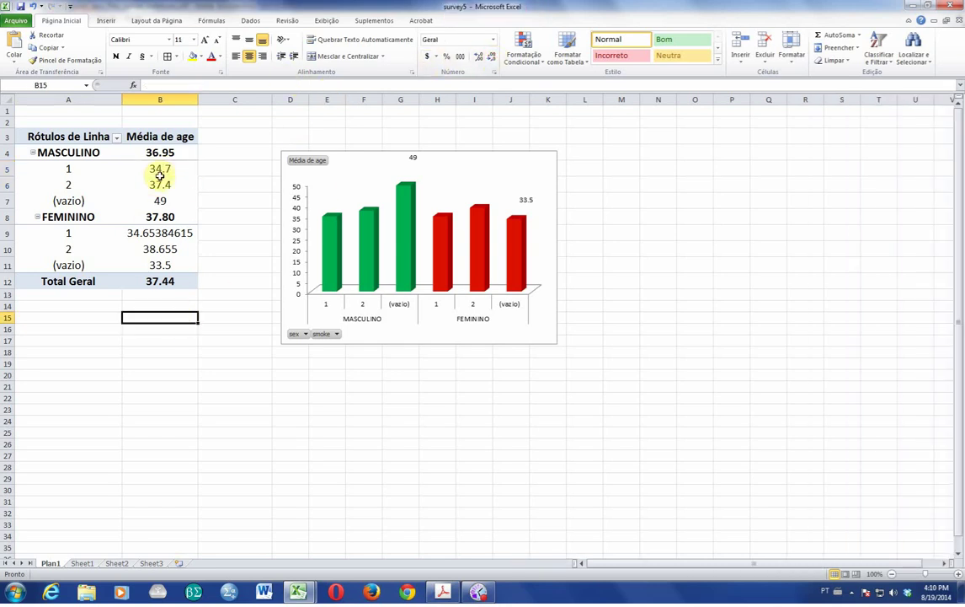
# Examine the smoke category rows, including the blank (vazio) ones, under both sexes in the pivot table
pyautogui.click(78, 171)
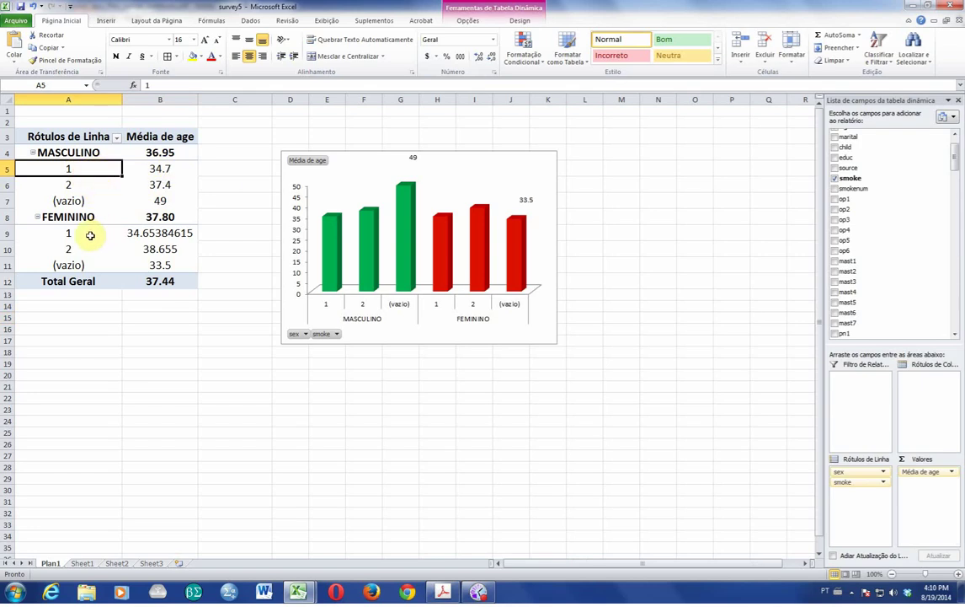
pyautogui.click(75, 263)
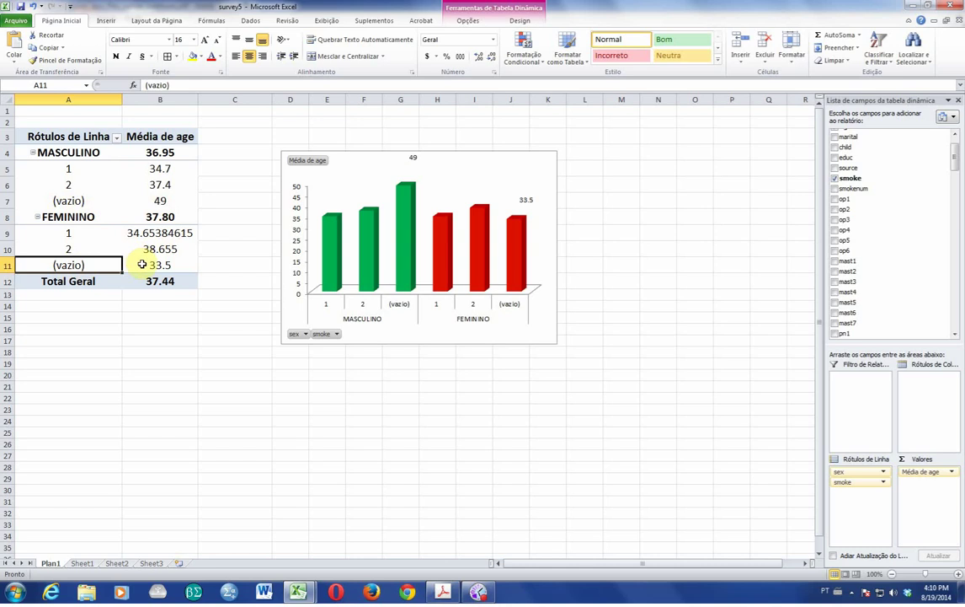
pyautogui.click(88, 201)
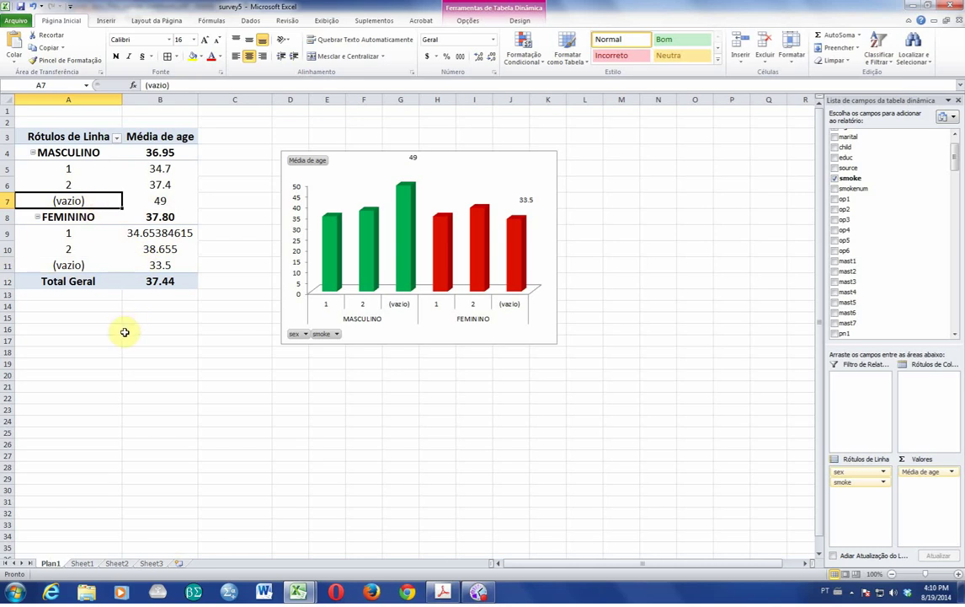
pyautogui.click(126, 330)
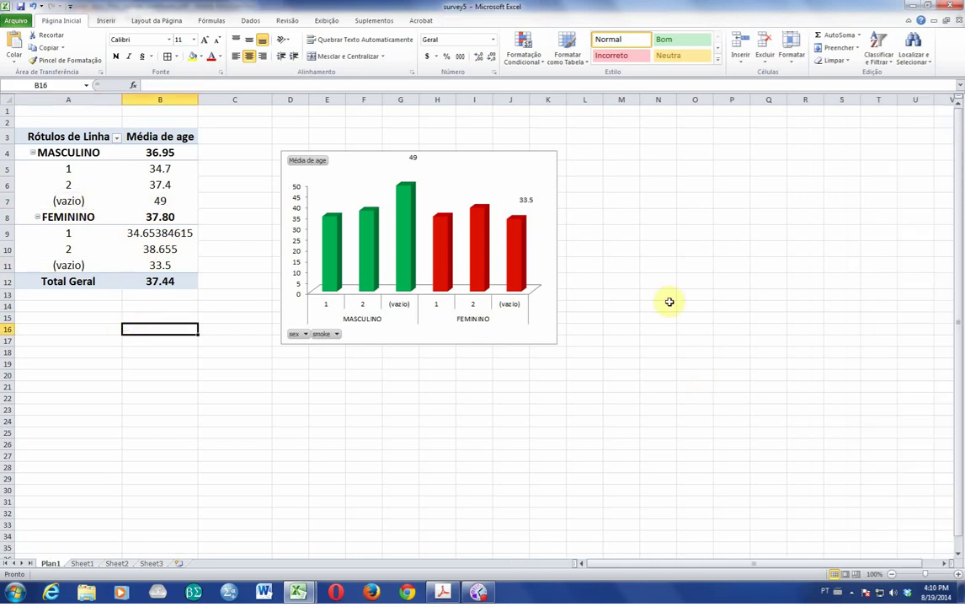
pyautogui.click(128, 200)
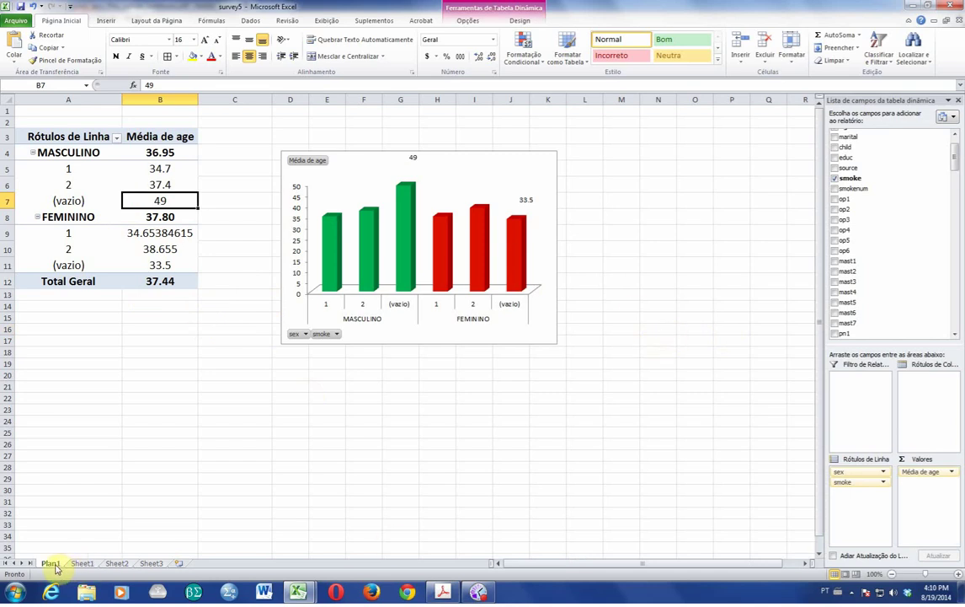
# View the source survey data on Sheet1 from its first records
pyautogui.click(82, 562)
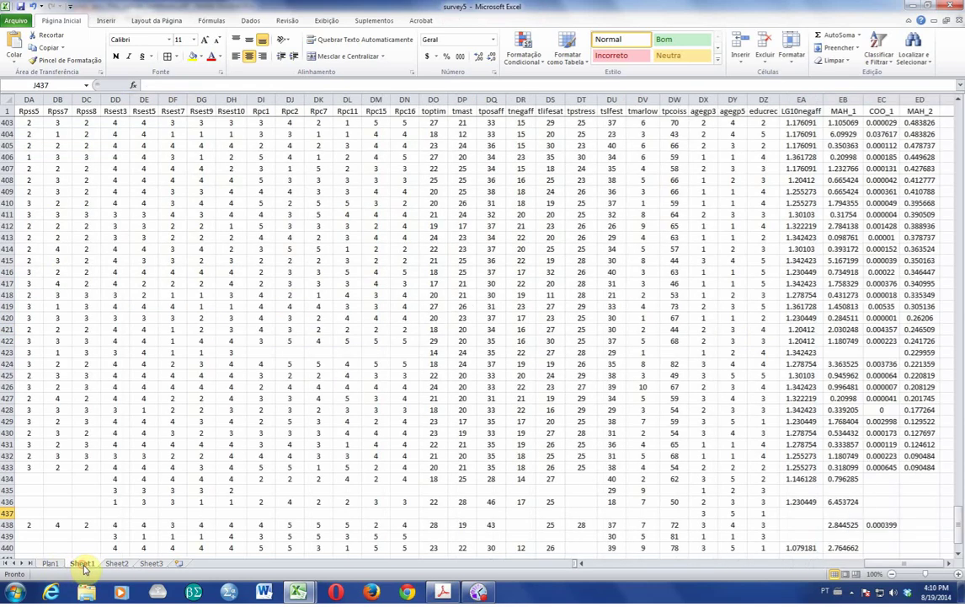
pyautogui.moveTo(957, 529); pyautogui.dragTo(957, 120)
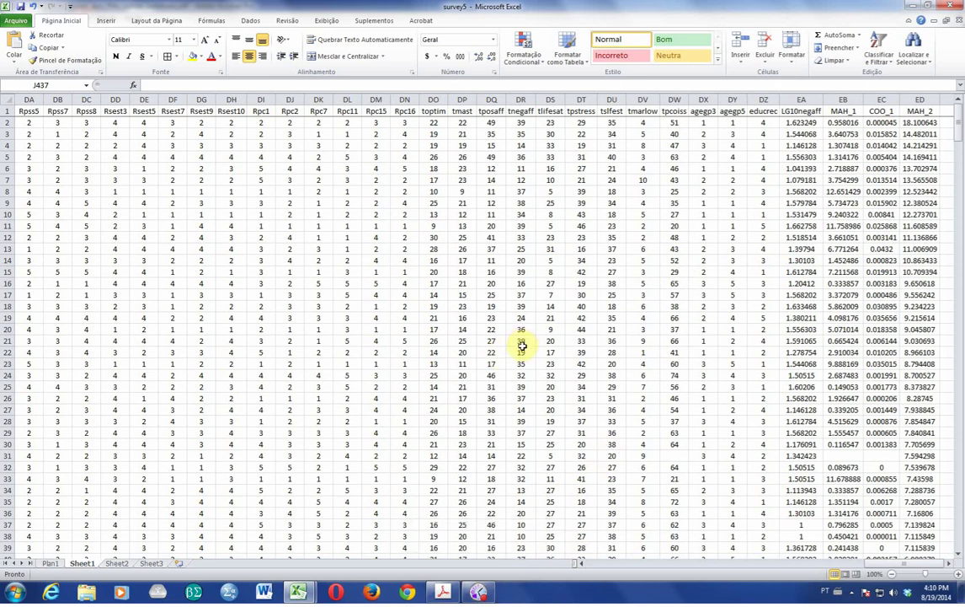
pyautogui.click(479, 592)
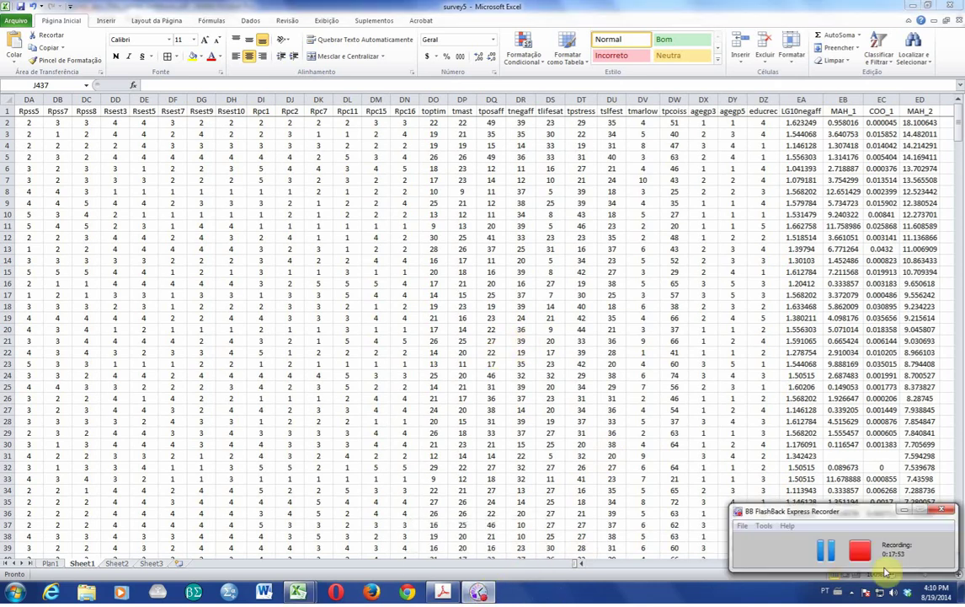